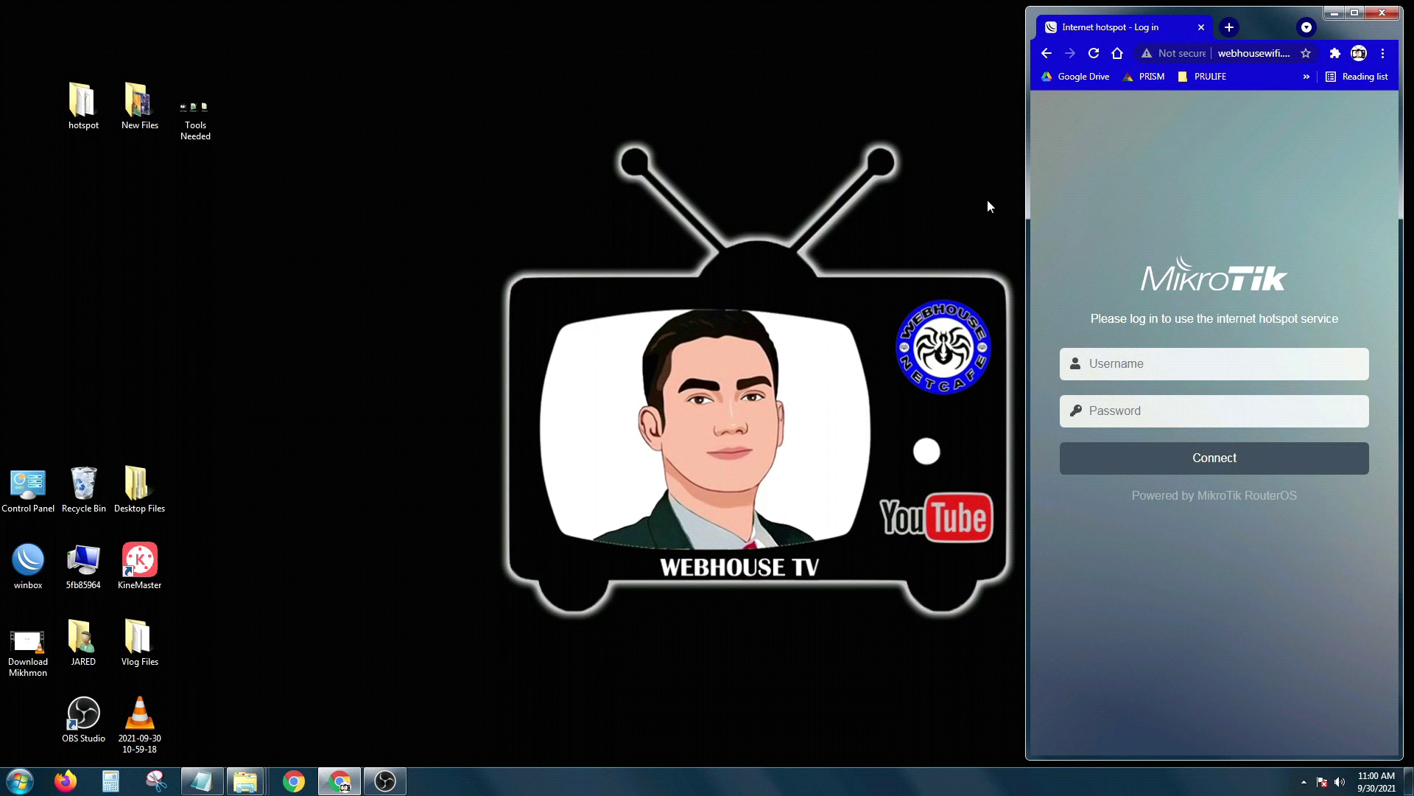
Step: Launch WinBox, connect to the router by MAC after the IP attempt fails, and show its files
{"action": "double_click", "coordinate": [28, 561]}
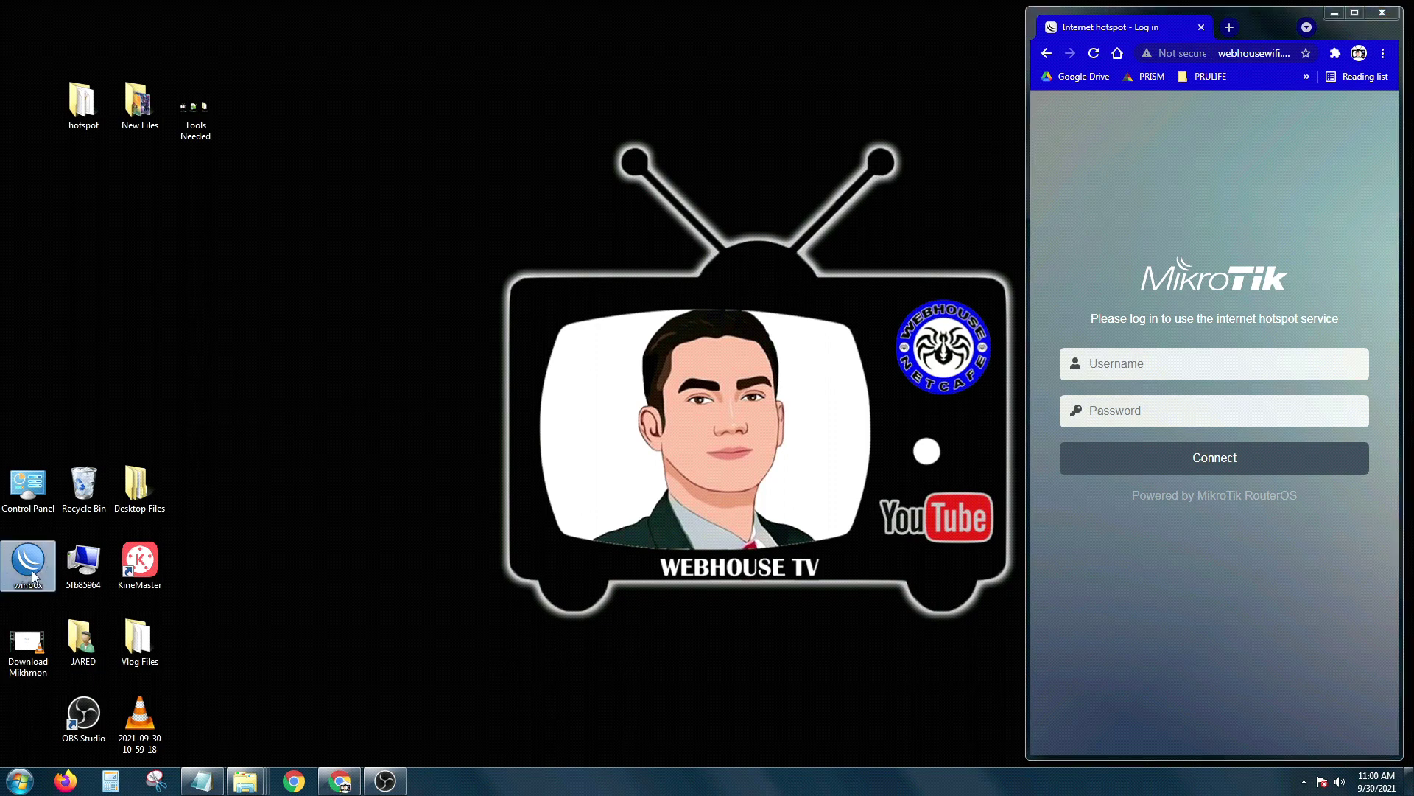
{"action": "left_click", "coordinate": [363, 297]}
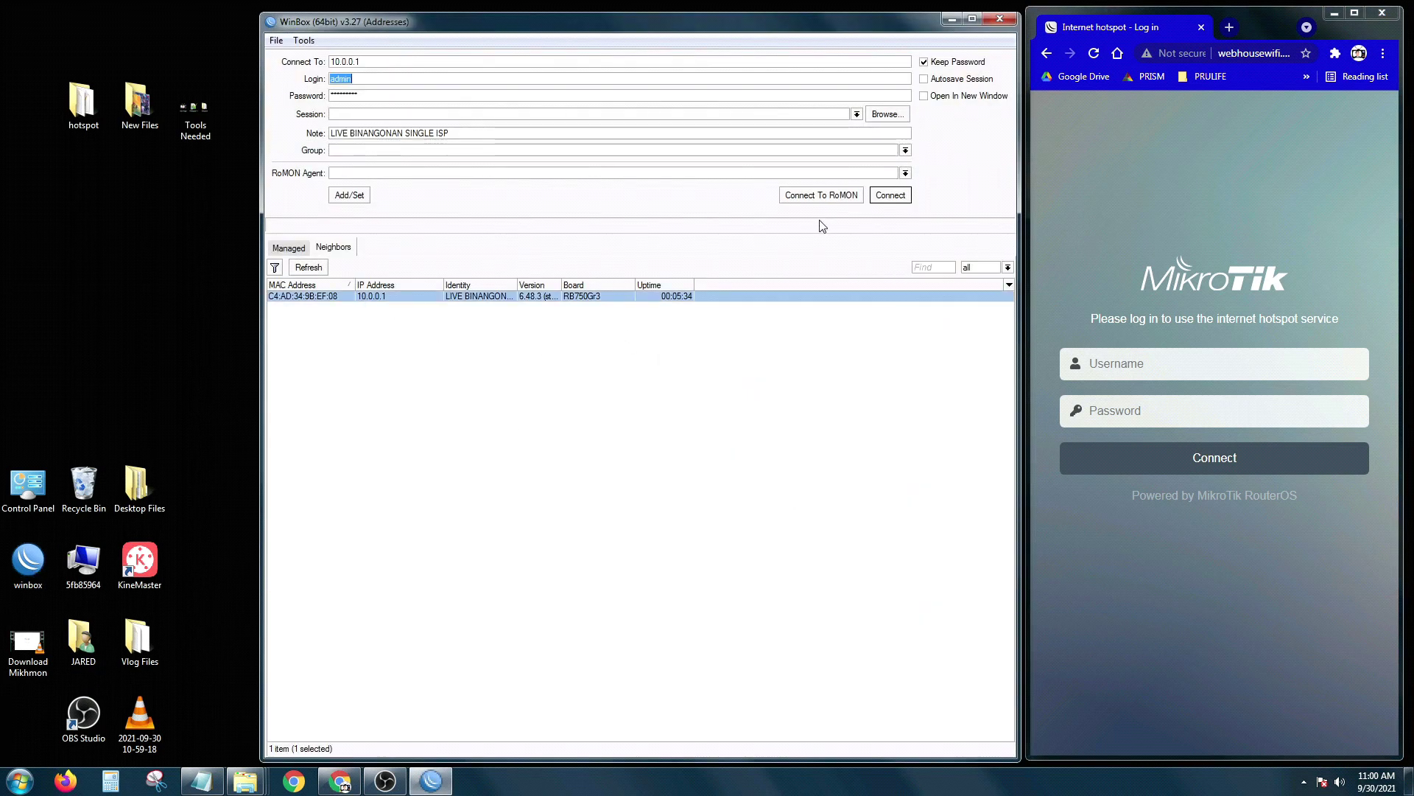
{"action": "left_click", "coordinate": [889, 197]}
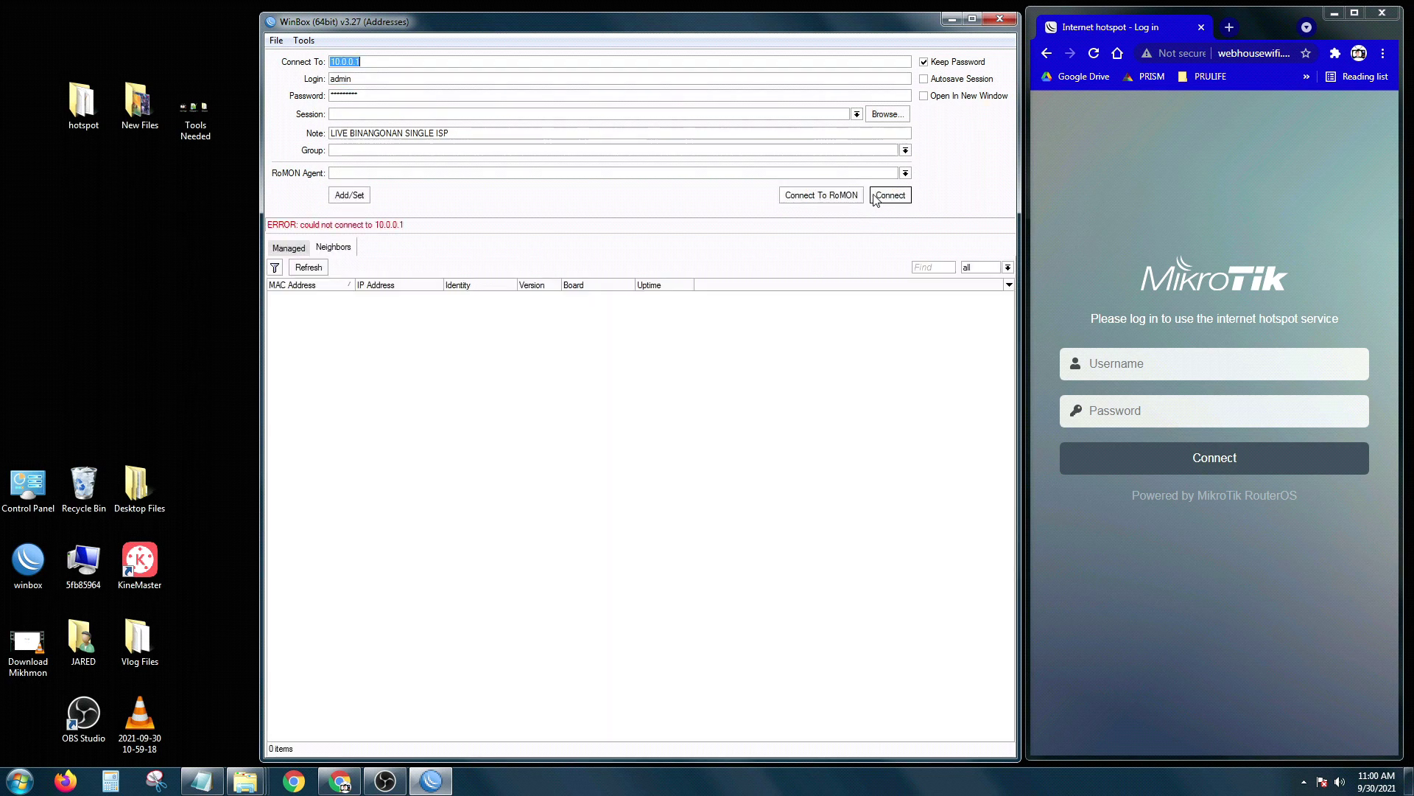
{"action": "left_click", "coordinate": [302, 296]}
{"action": "left_click", "coordinate": [892, 195]}
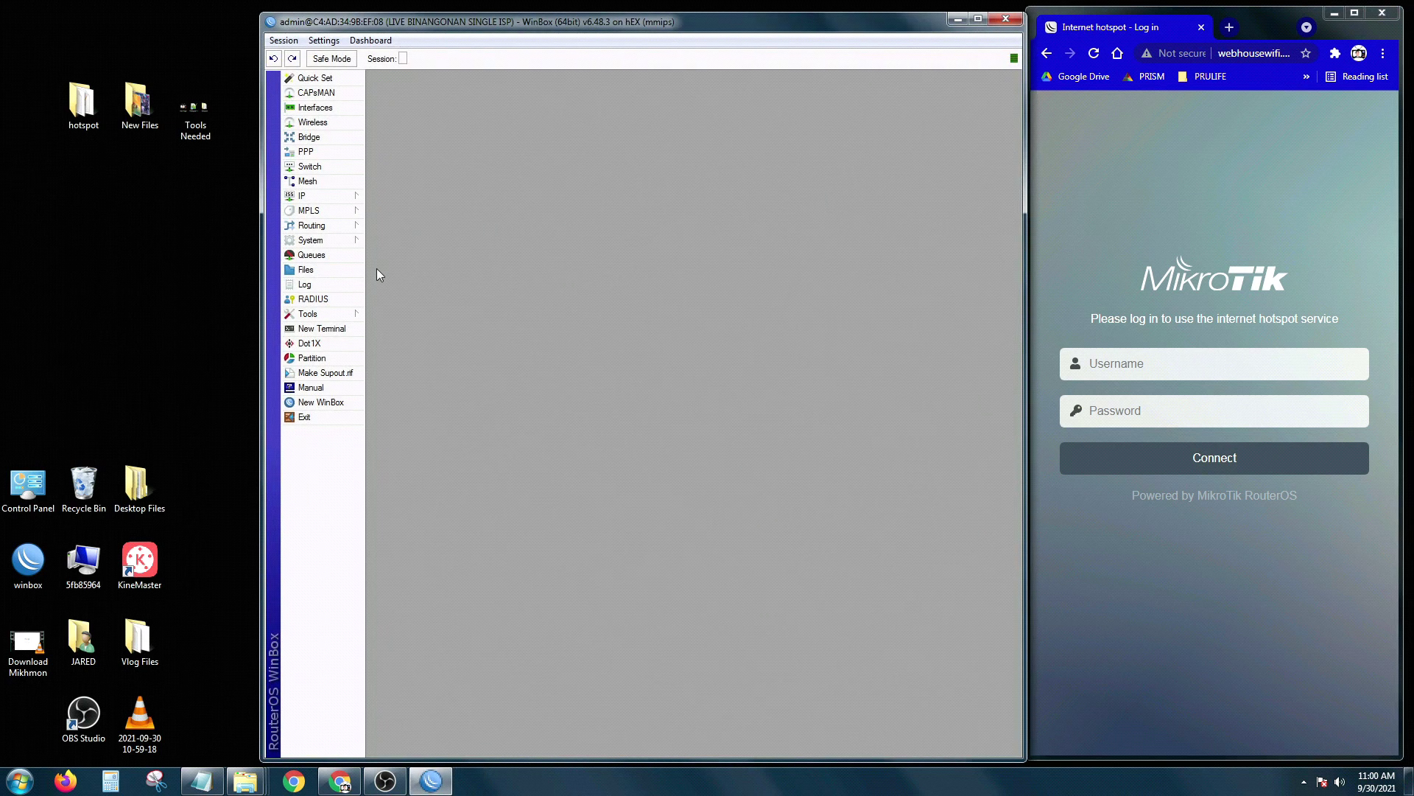
{"action": "left_click", "coordinate": [306, 271]}
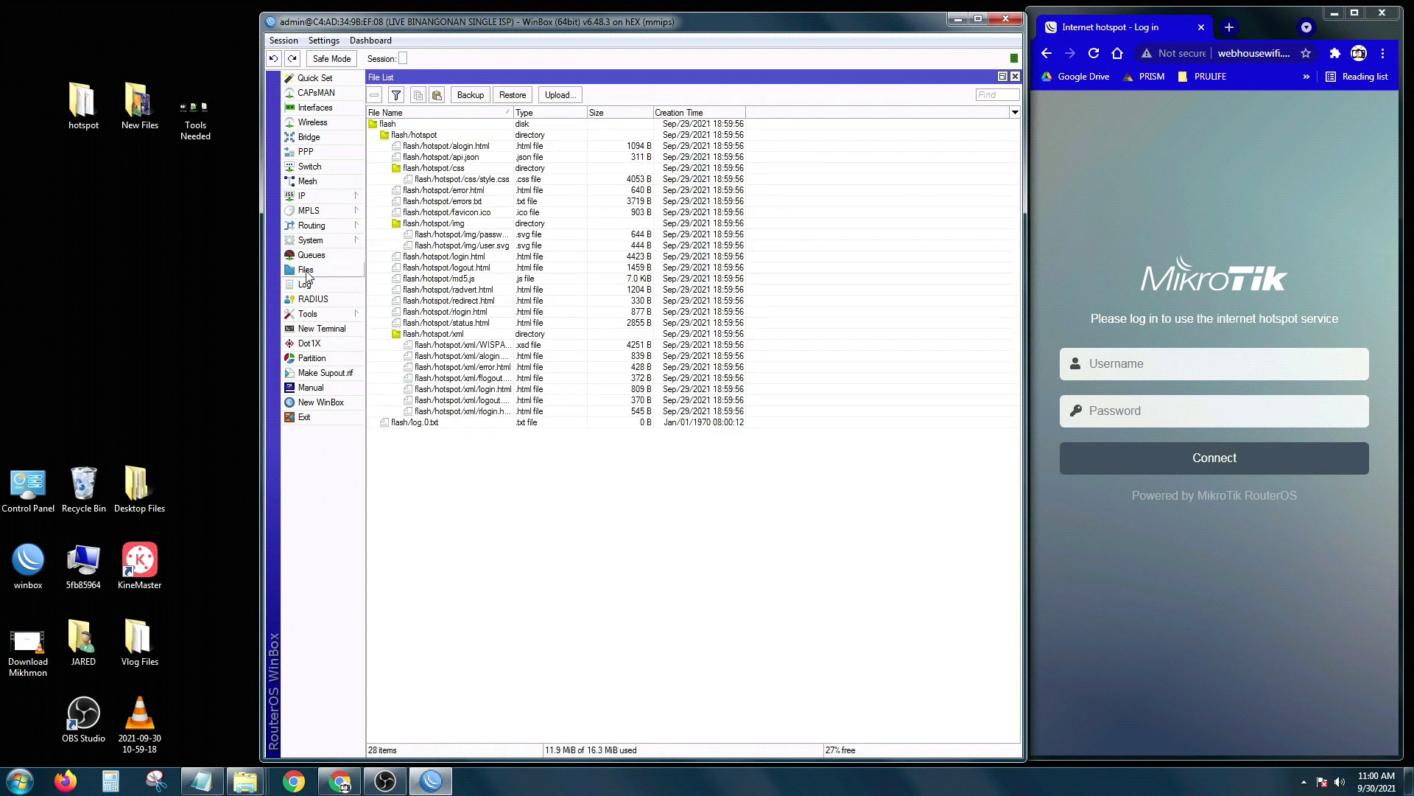
Step: Delete flash/hotspot and flash/log.0.txt from the router, then select the desktop hotspot folder
{"action": "left_click", "coordinate": [414, 136]}
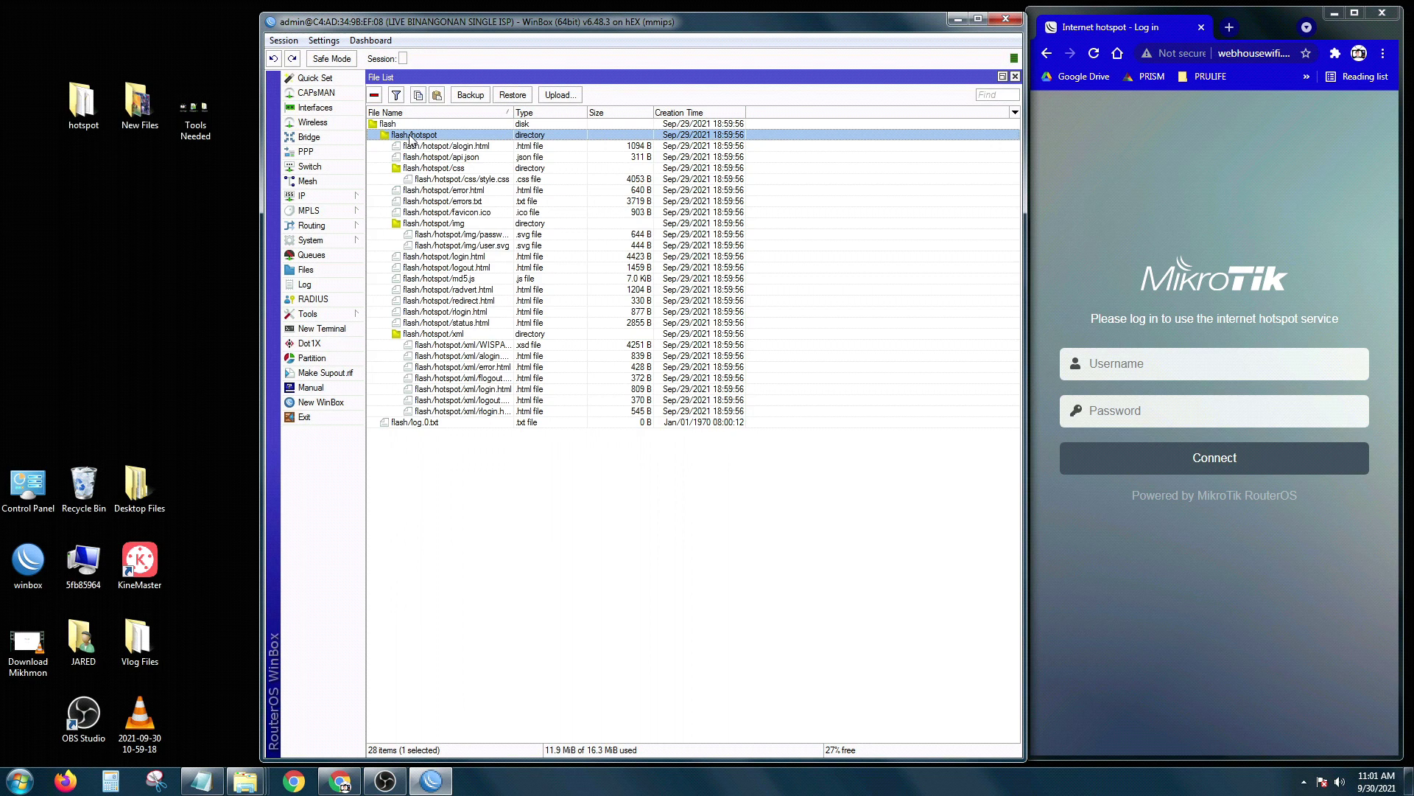
{"action": "left_click", "coordinate": [375, 96]}
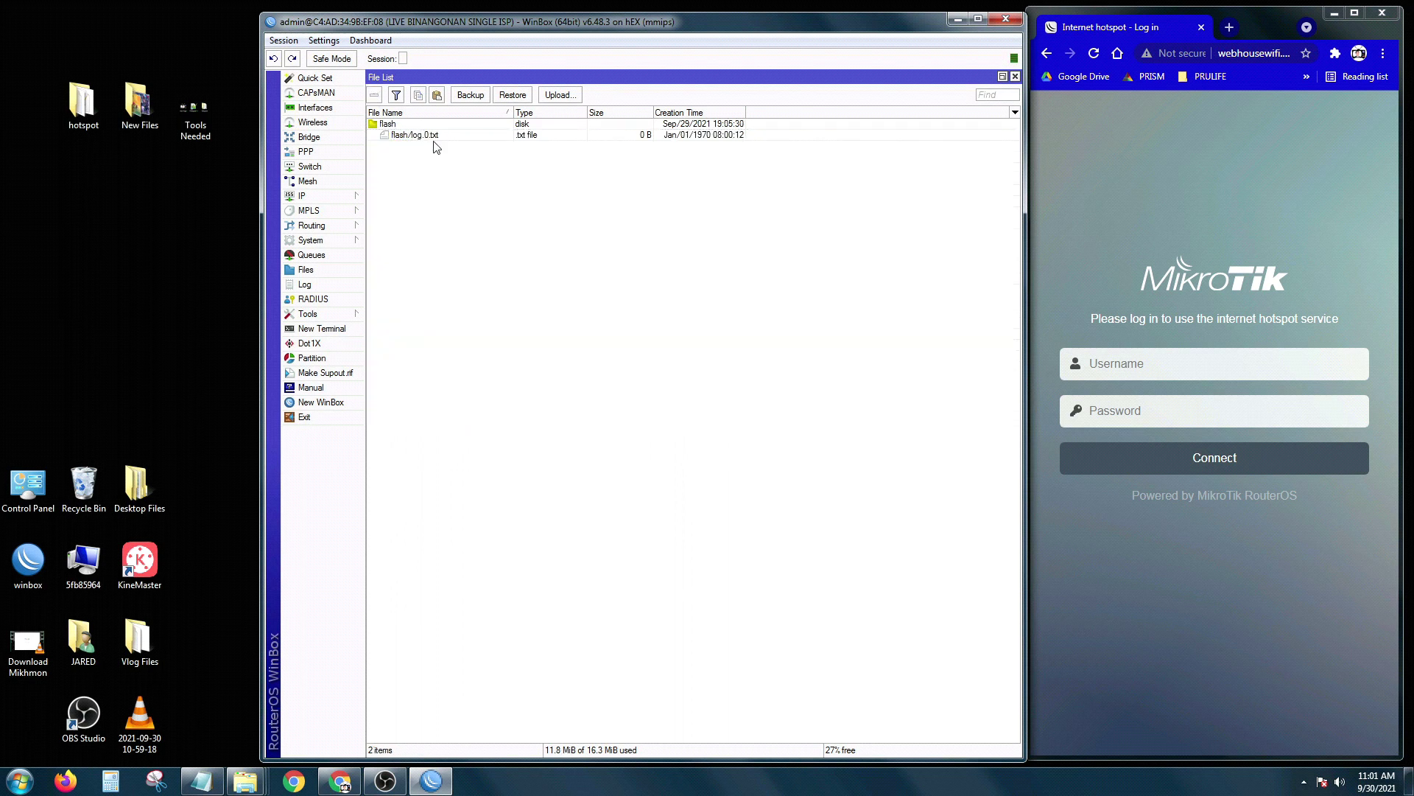
{"action": "left_click", "coordinate": [428, 137]}
{"action": "left_click", "coordinate": [374, 96]}
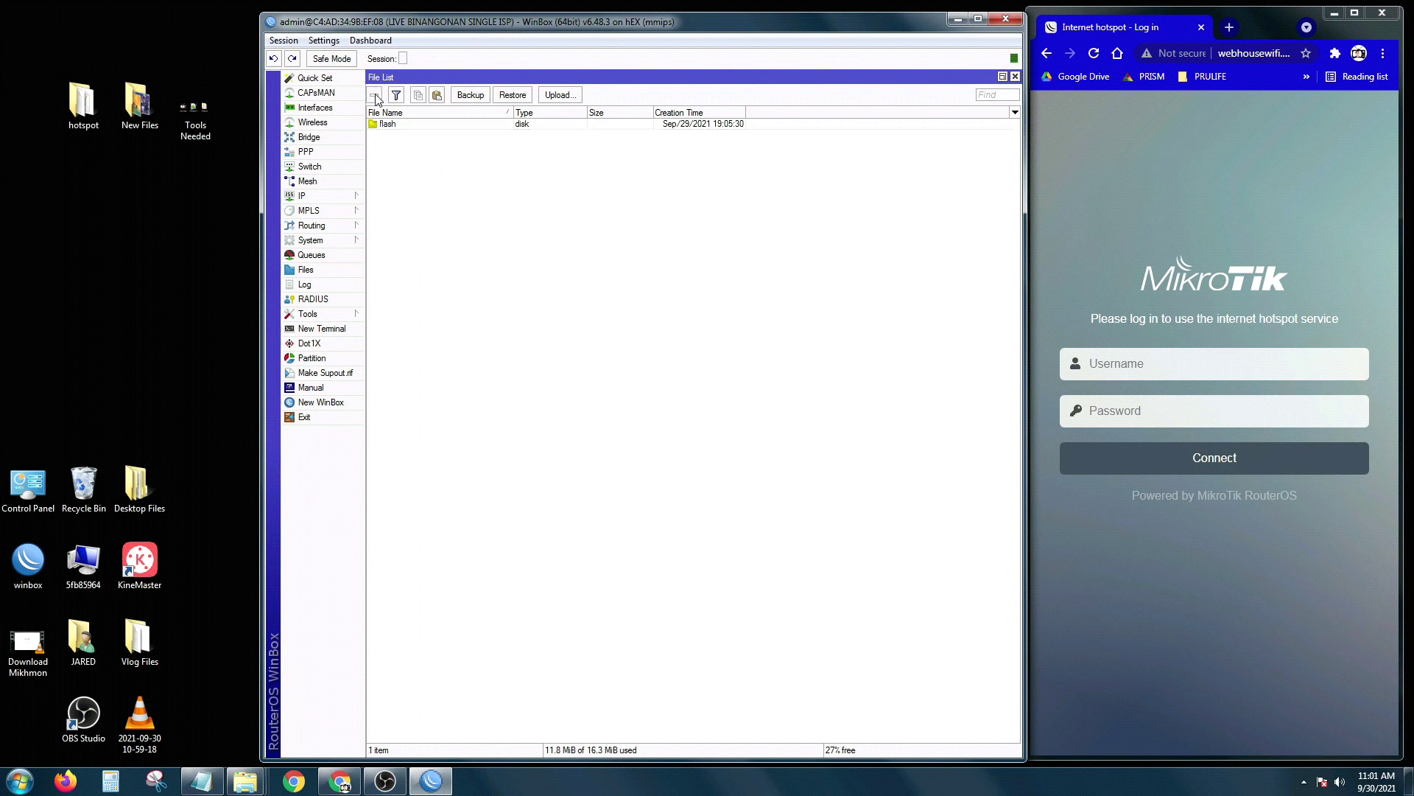
{"action": "left_click", "coordinate": [82, 120]}
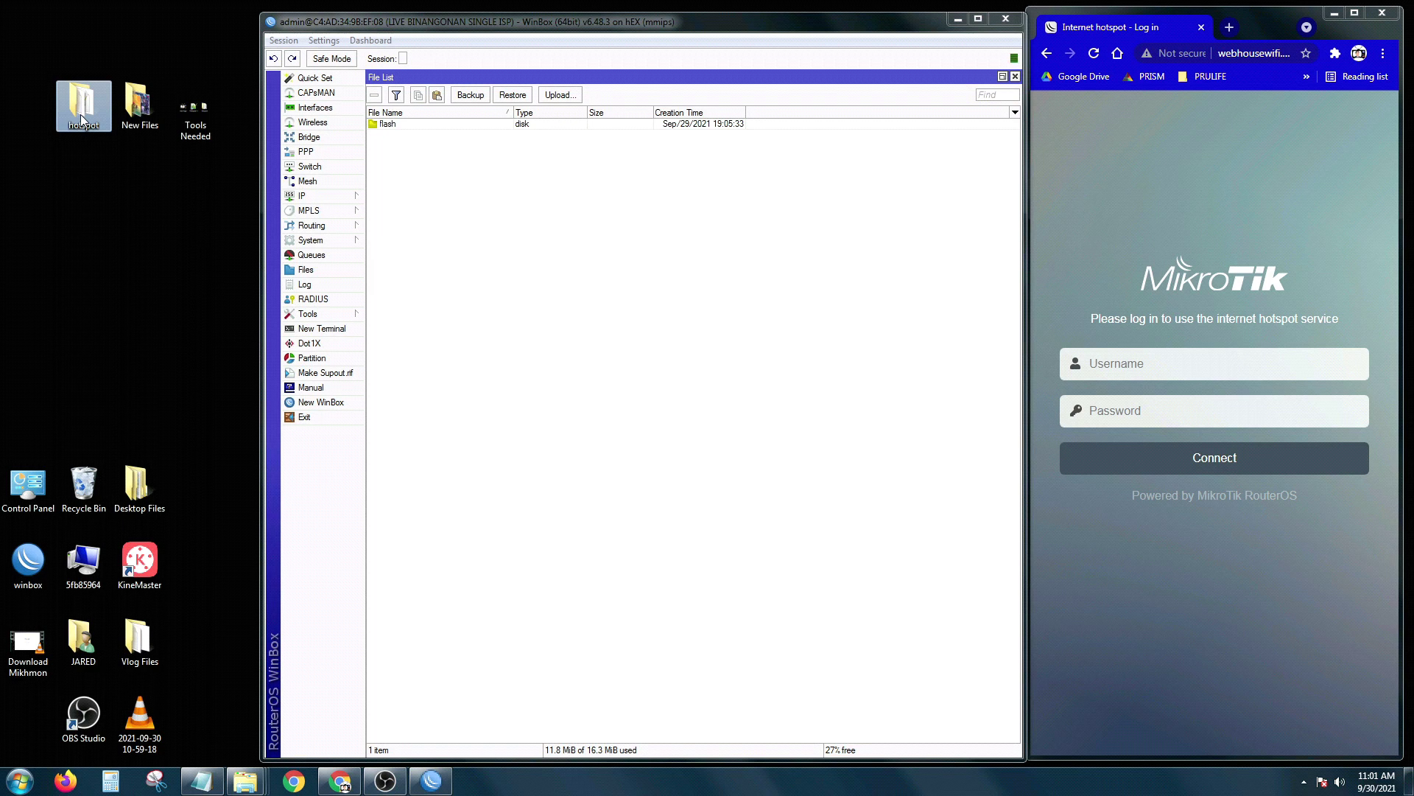
Step: Drag the desktop hotspot folder into the router's file list and reload the login page
{"action": "left_click_drag", "start_coordinate": [77, 111], "coordinate": [373, 131]}
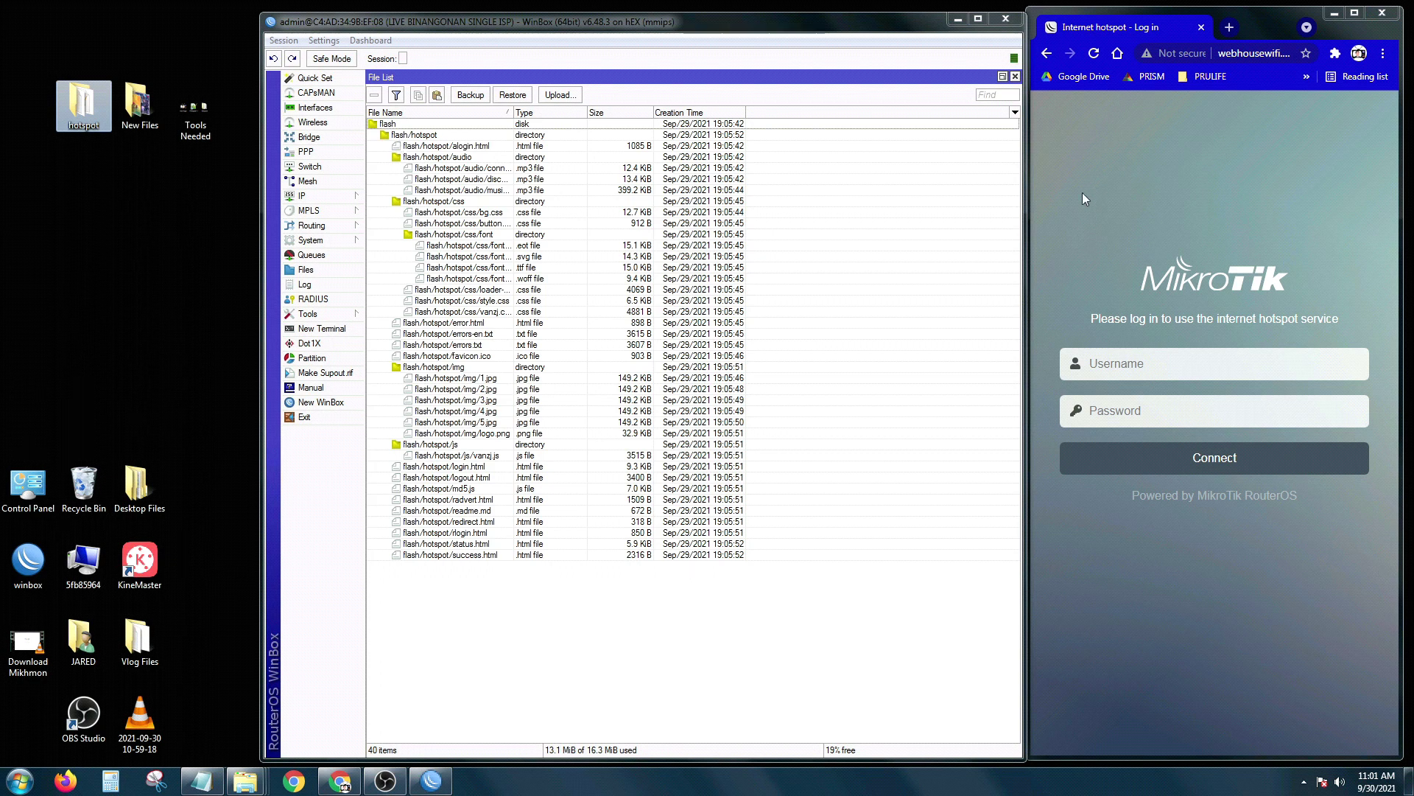
{"action": "left_click", "coordinate": [1095, 54]}
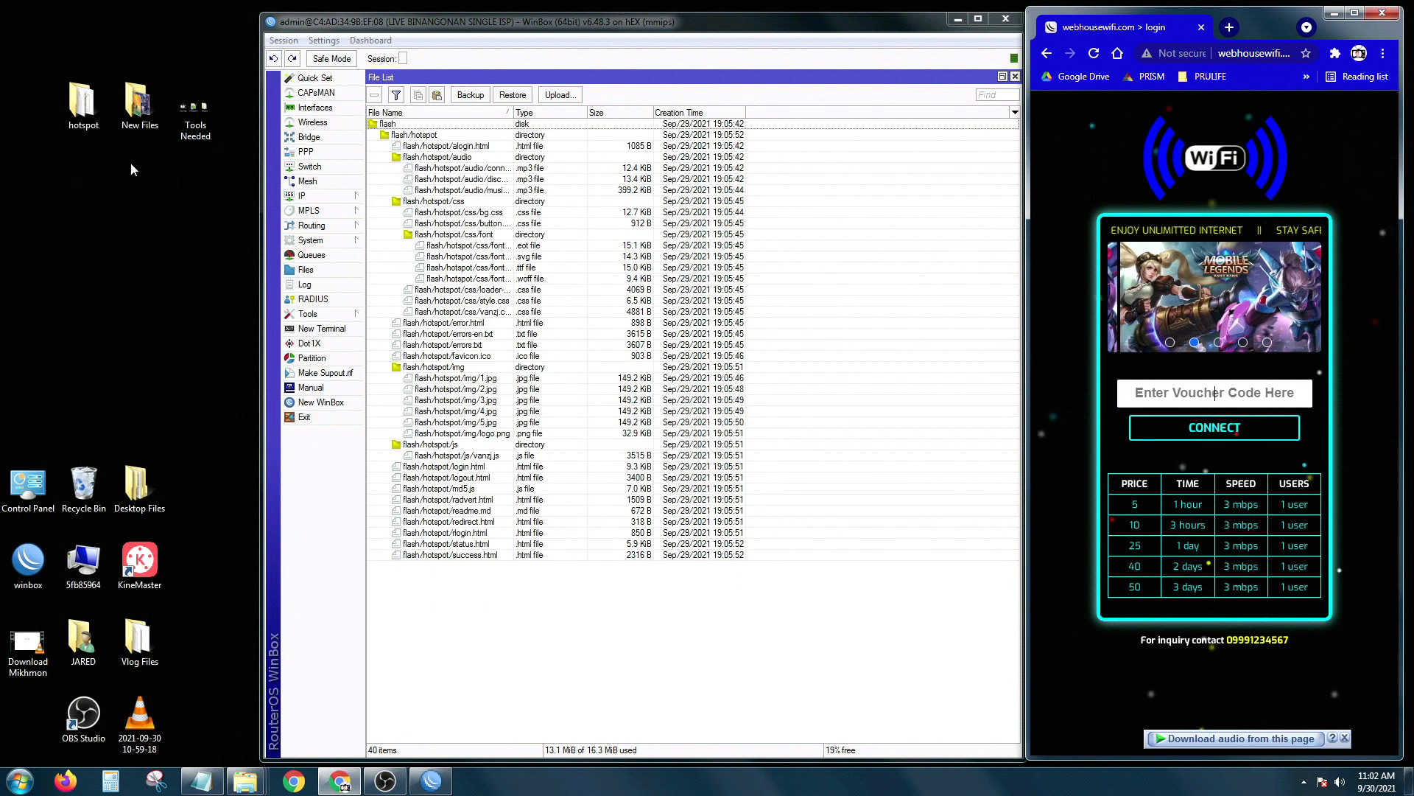
Step: Open the desktop hotspot folder beside WinBox, review its img images, then open New Files
{"action": "double_click", "coordinate": [83, 120]}
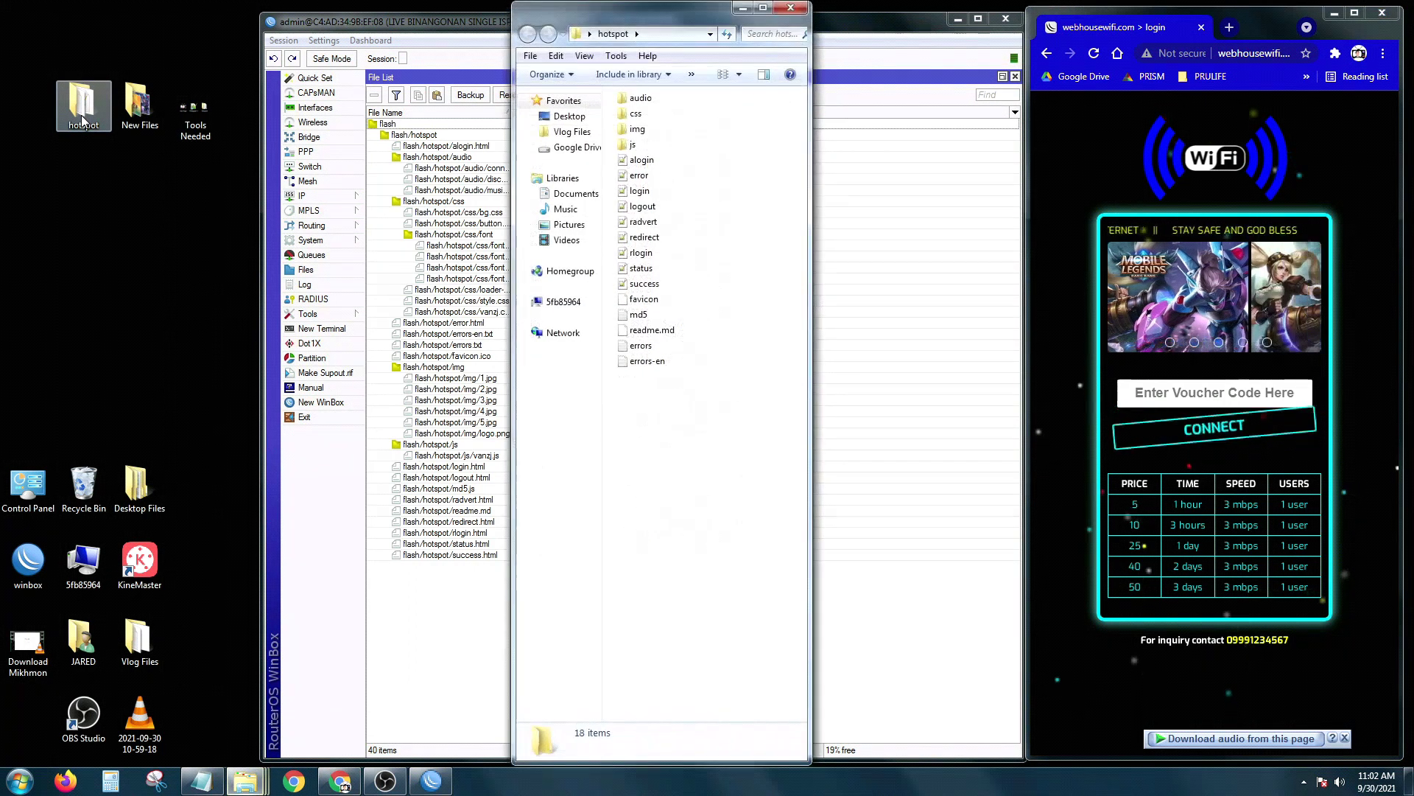
{"action": "left_click_drag", "start_coordinate": [613, 27], "coordinate": [94, 21]}
{"action": "left_click", "coordinate": [501, 14]}
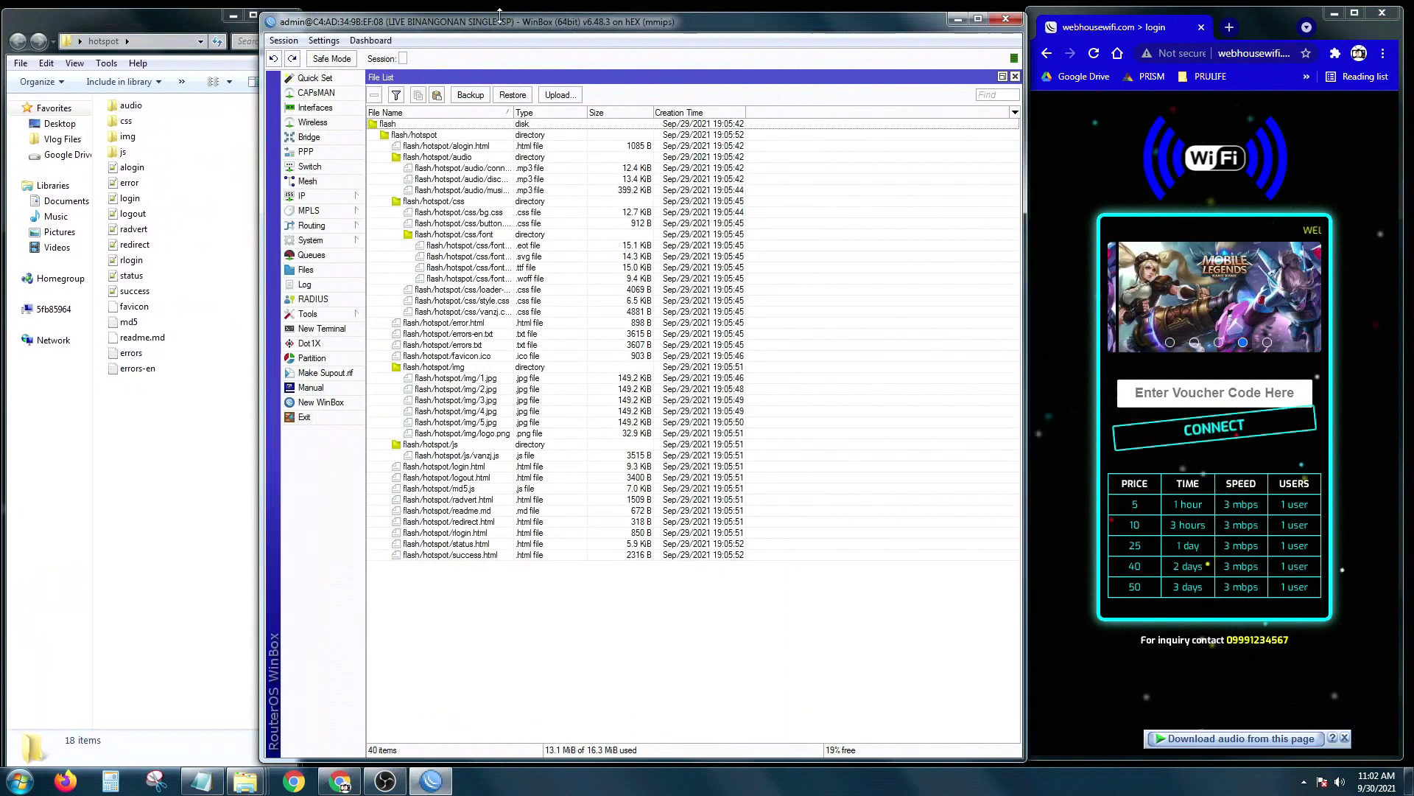
{"action": "left_click", "coordinate": [238, 175]}
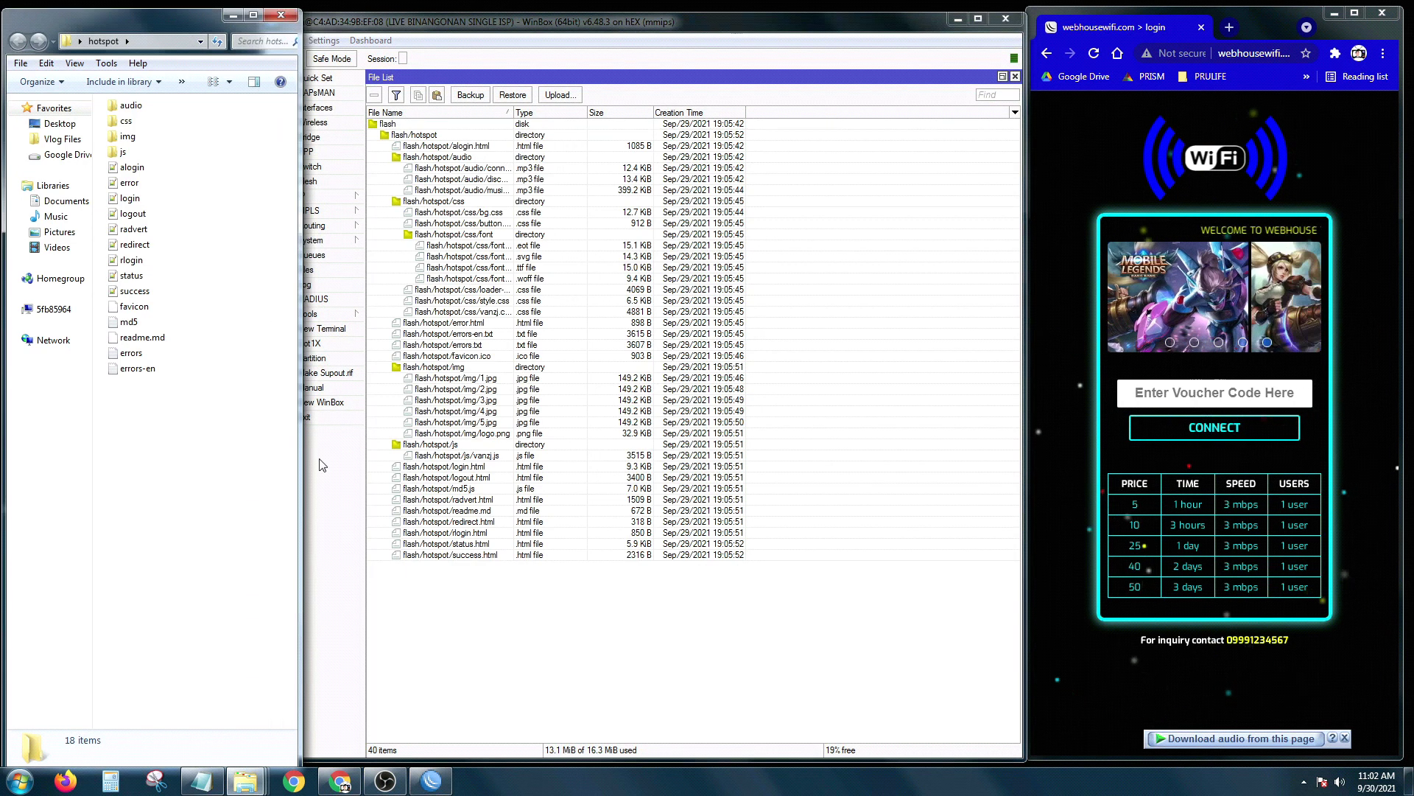
{"action": "left_click_drag", "start_coordinate": [302, 451], "coordinate": [253, 443]}
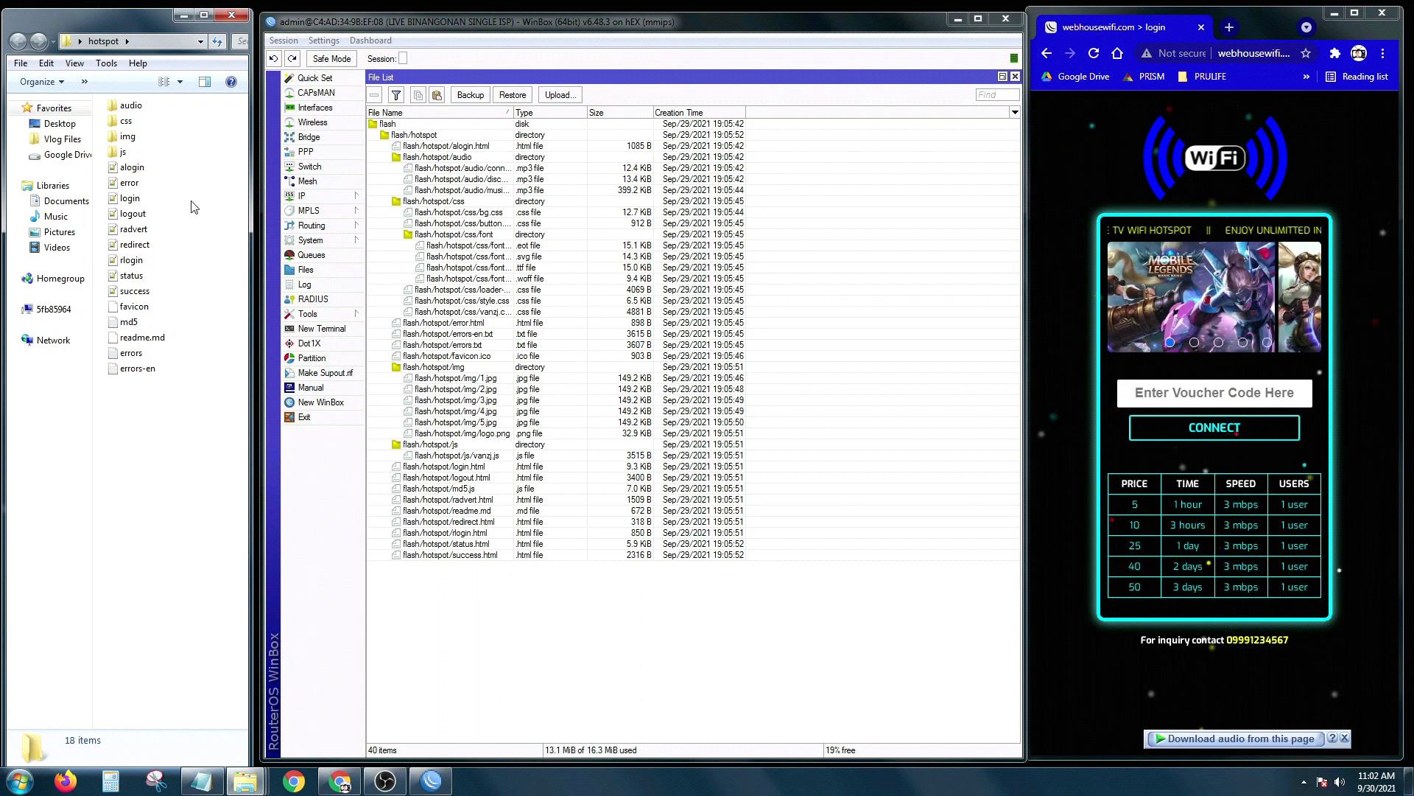
{"action": "double_click", "coordinate": [127, 138]}
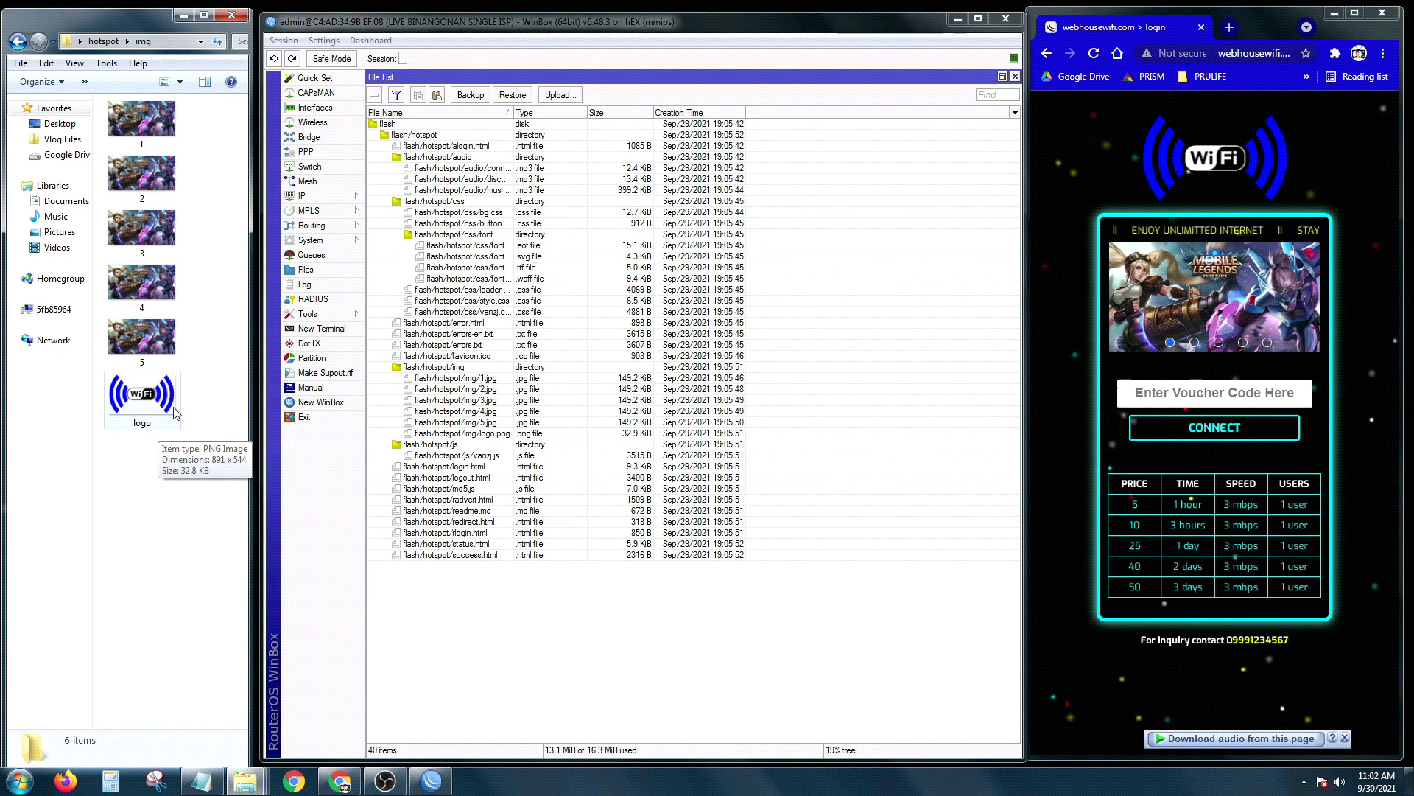
{"action": "left_click", "coordinate": [182, 15]}
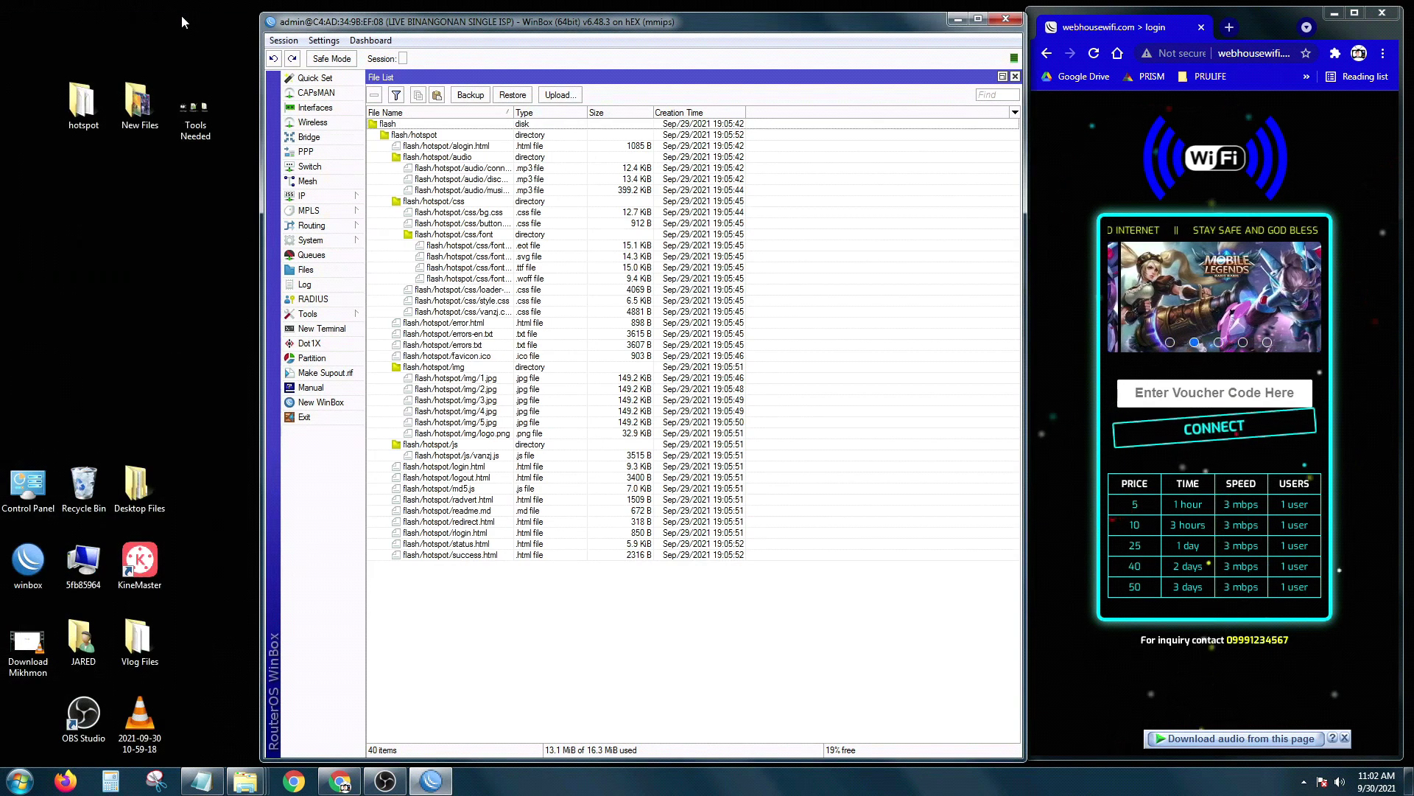
{"action": "double_click", "coordinate": [140, 103]}
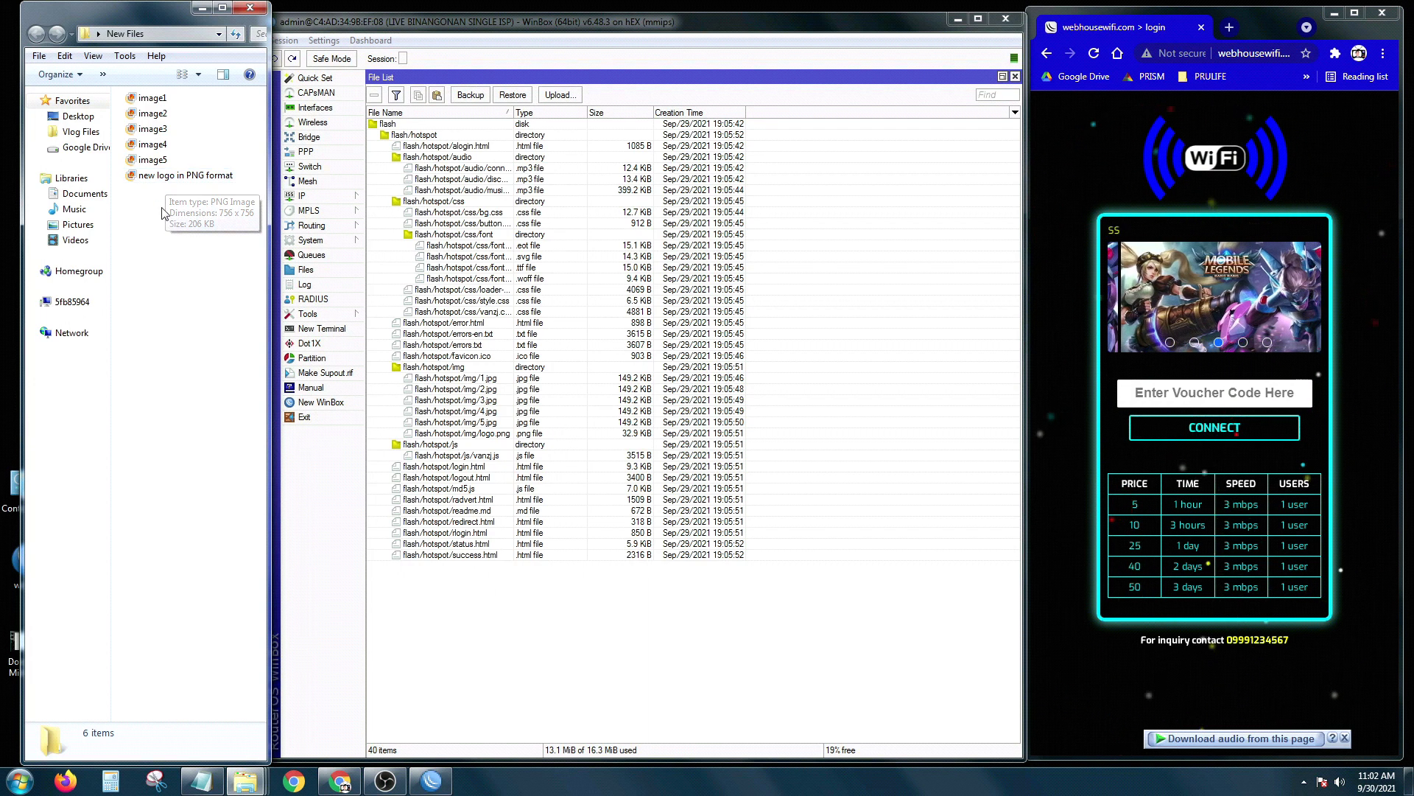
Step: Copy 'new logo in PNG format' from New Files into the hotspot img folder
{"action": "right_click", "coordinate": [152, 179]}
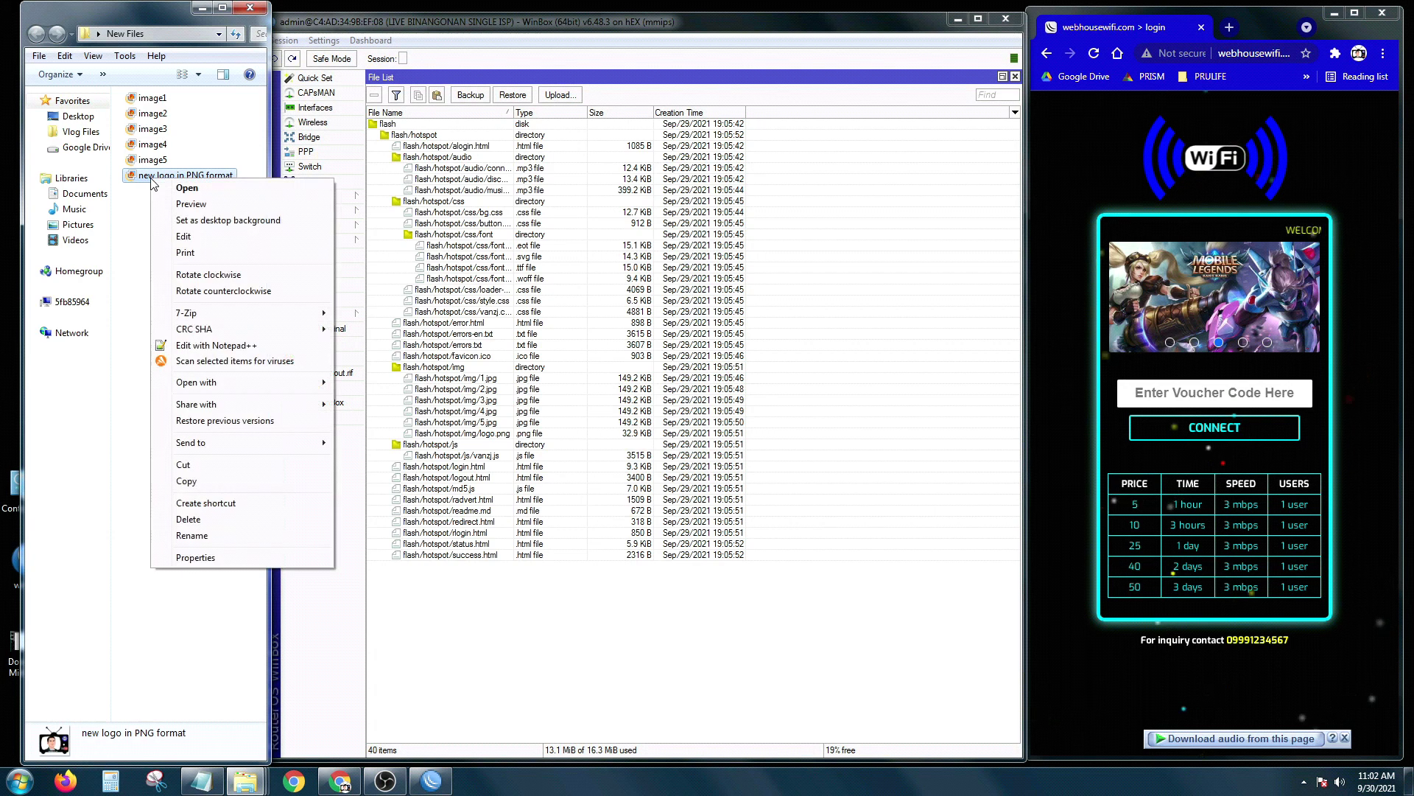
{"action": "left_click", "coordinate": [193, 481]}
{"action": "left_click", "coordinate": [206, 8]}
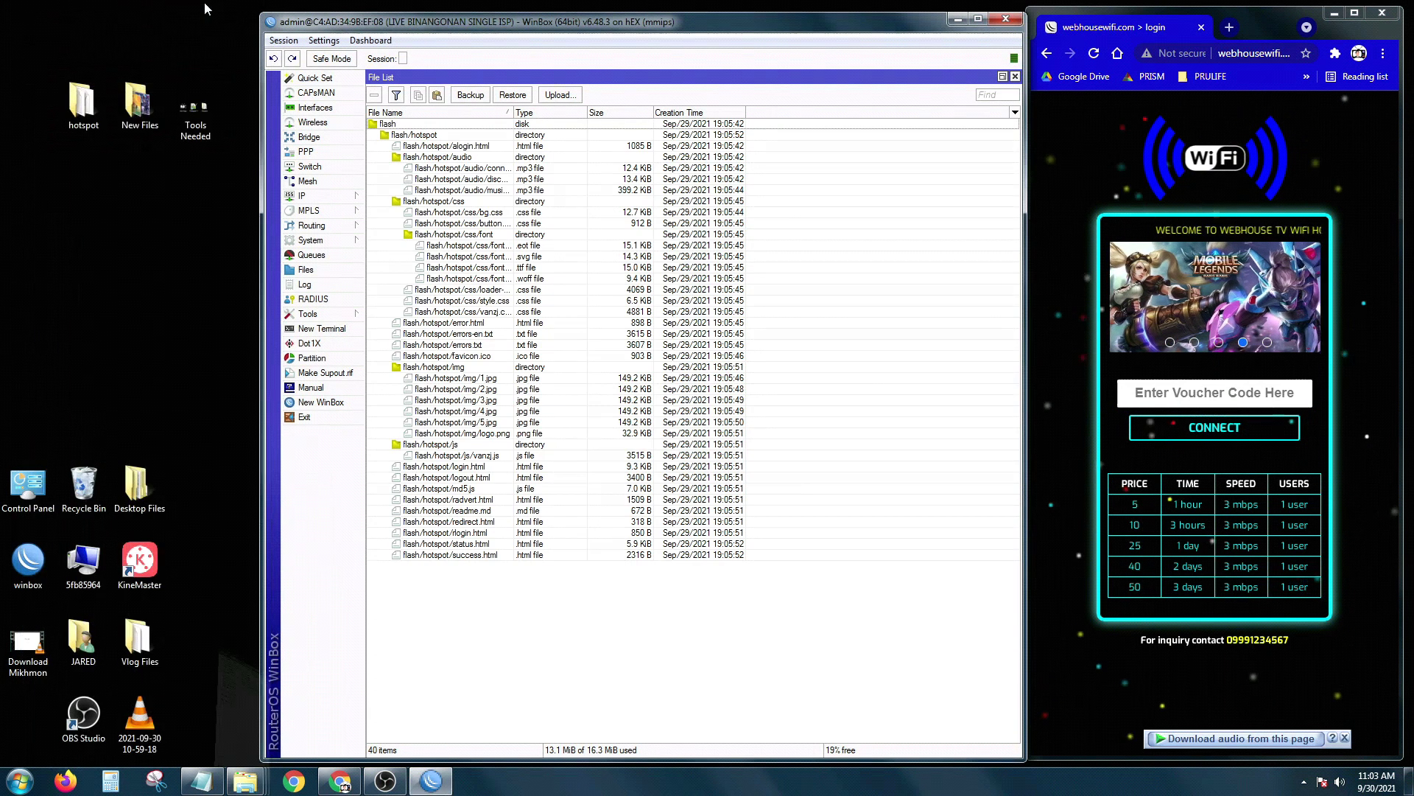
{"action": "double_click", "coordinate": [84, 102]}
{"action": "left_click_drag", "start_coordinate": [134, 19], "coordinate": [100, 22]}
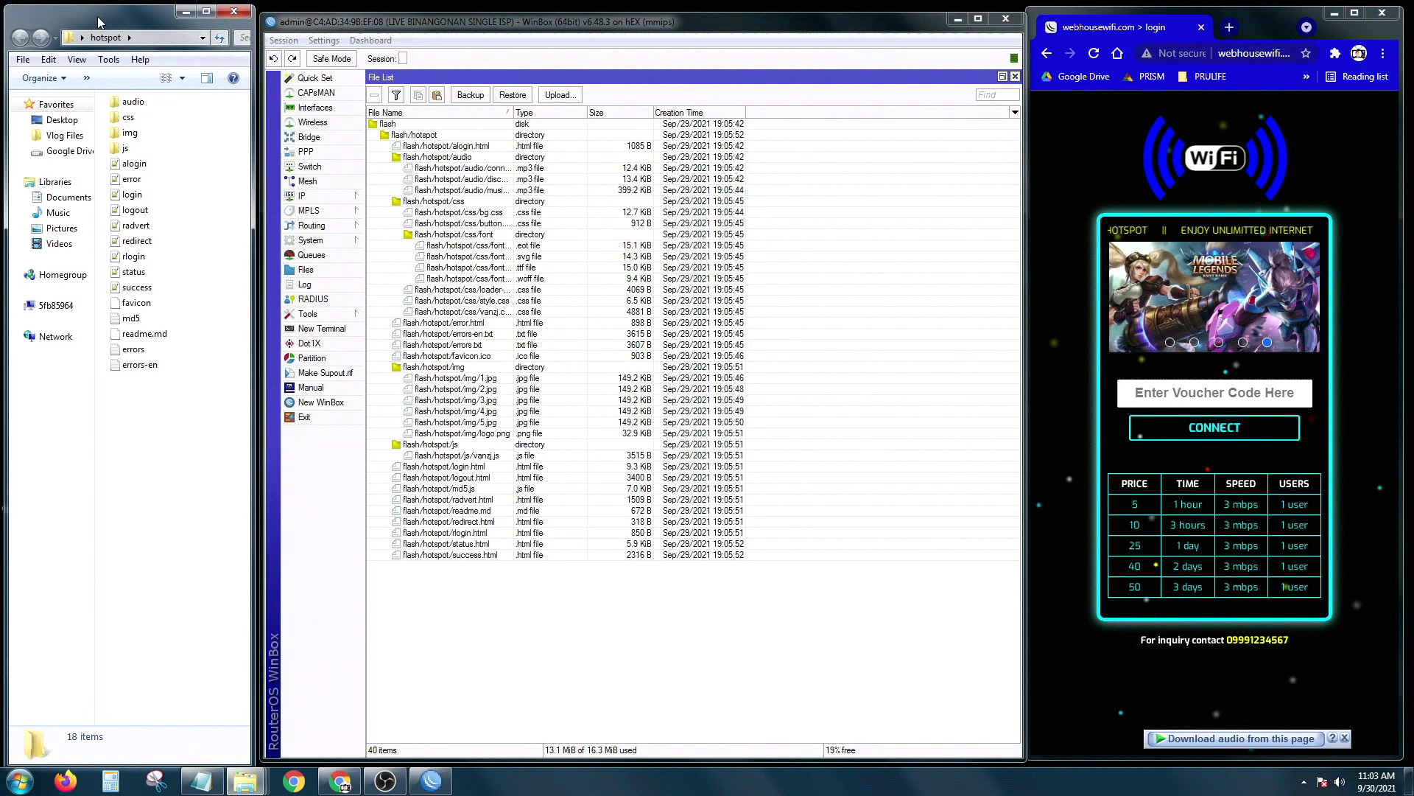
{"action": "double_click", "coordinate": [129, 133]}
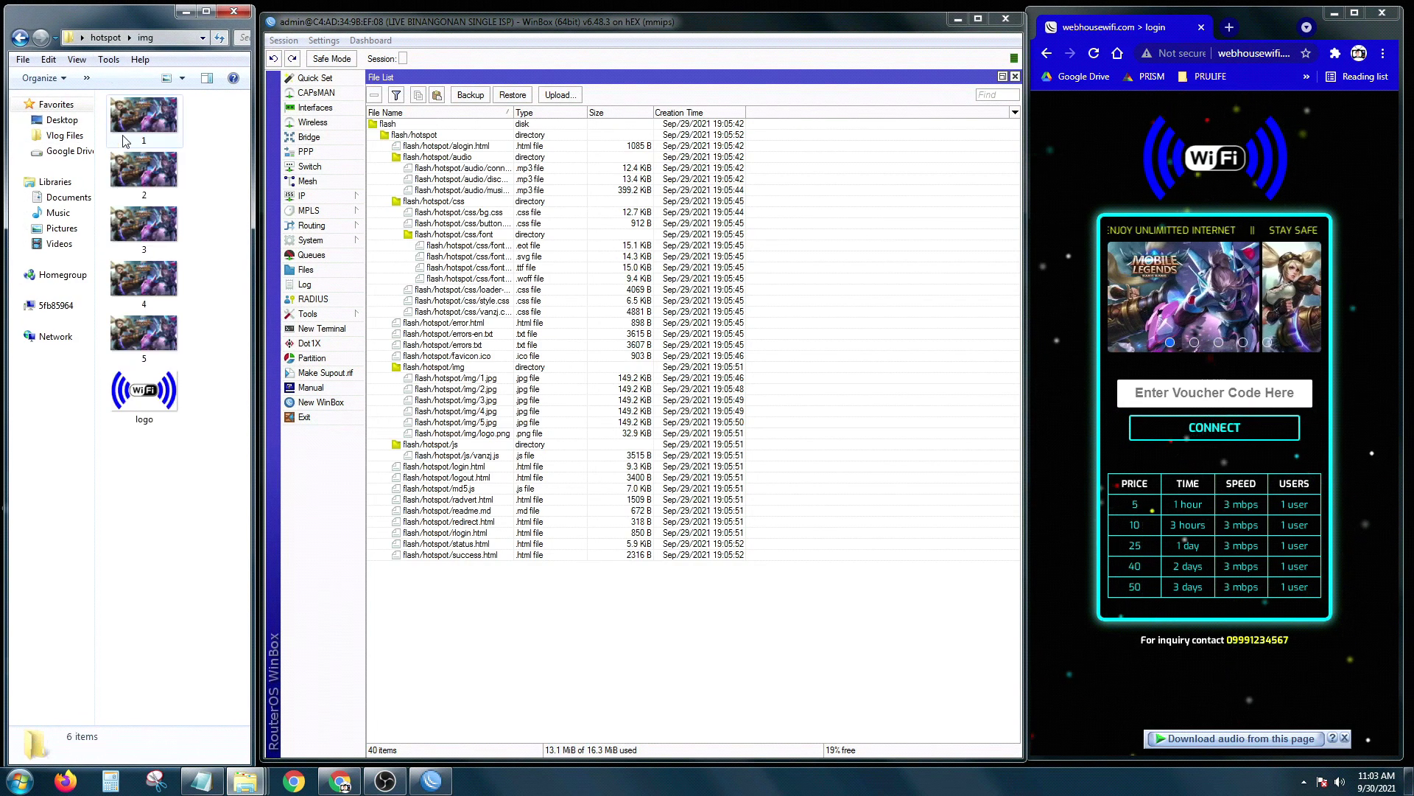
{"action": "right_click", "coordinate": [162, 518]}
{"action": "left_click", "coordinate": [200, 642]}
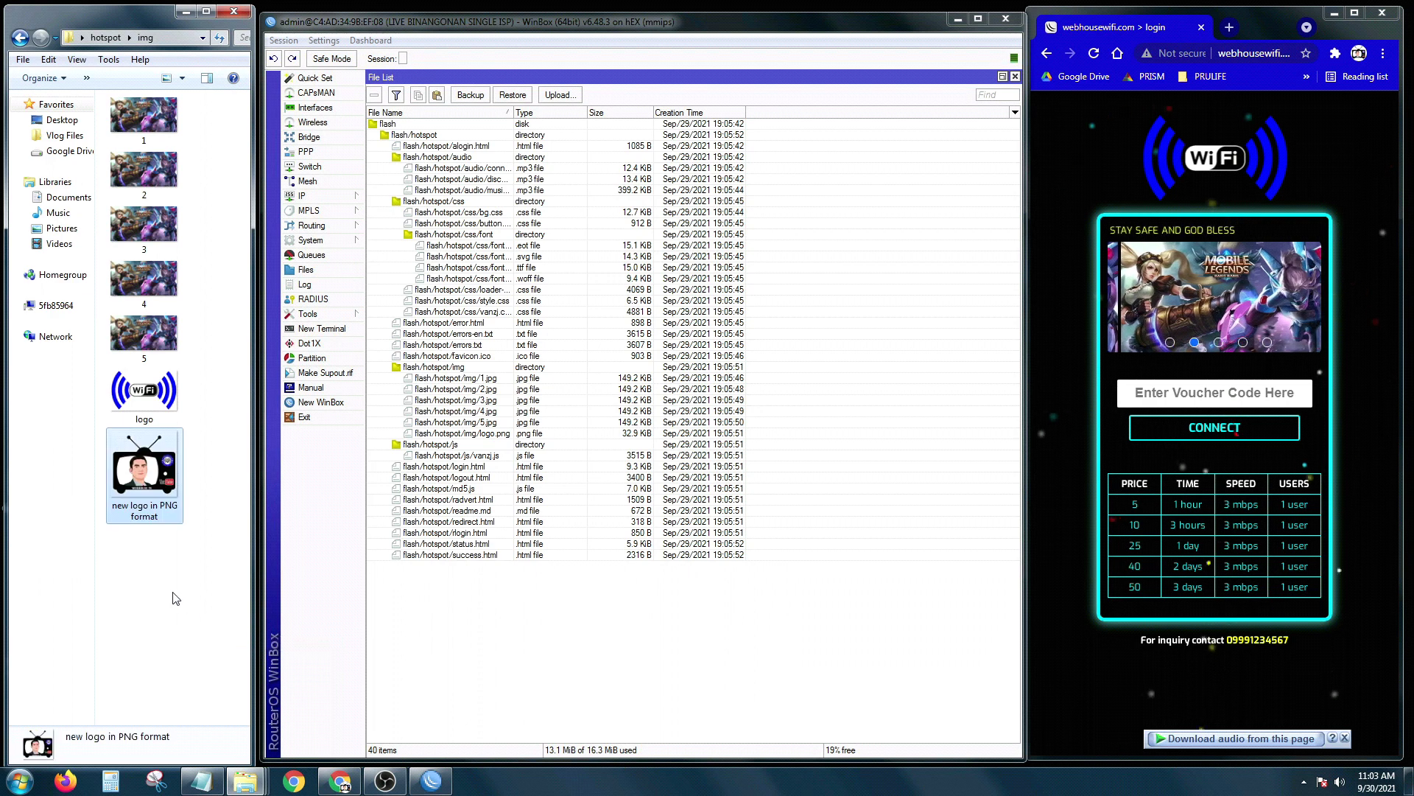
Step: Delete the old logo in img and rename the new PNG to 'logo'
{"action": "left_click", "coordinate": [140, 394]}
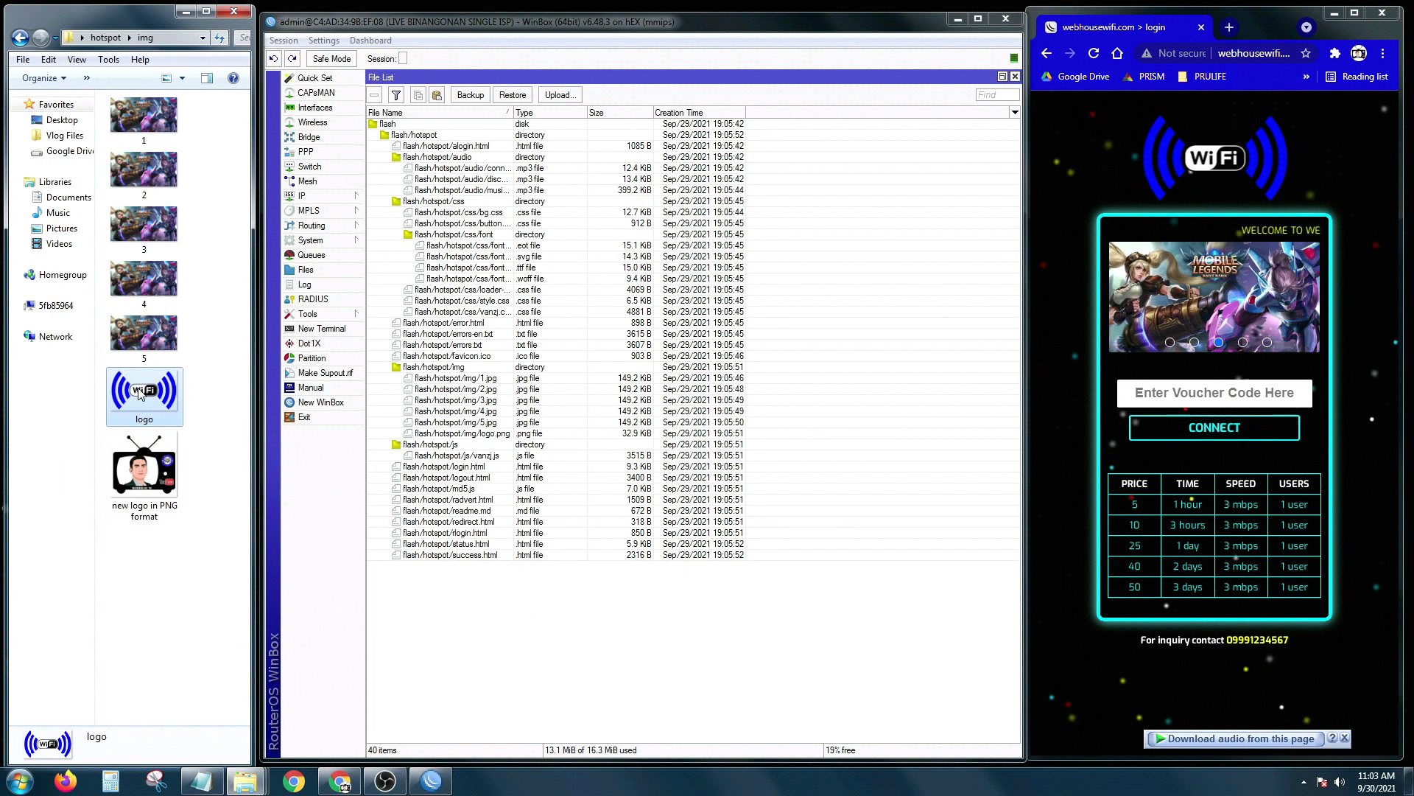
{"action": "key", "text": "Delete"}
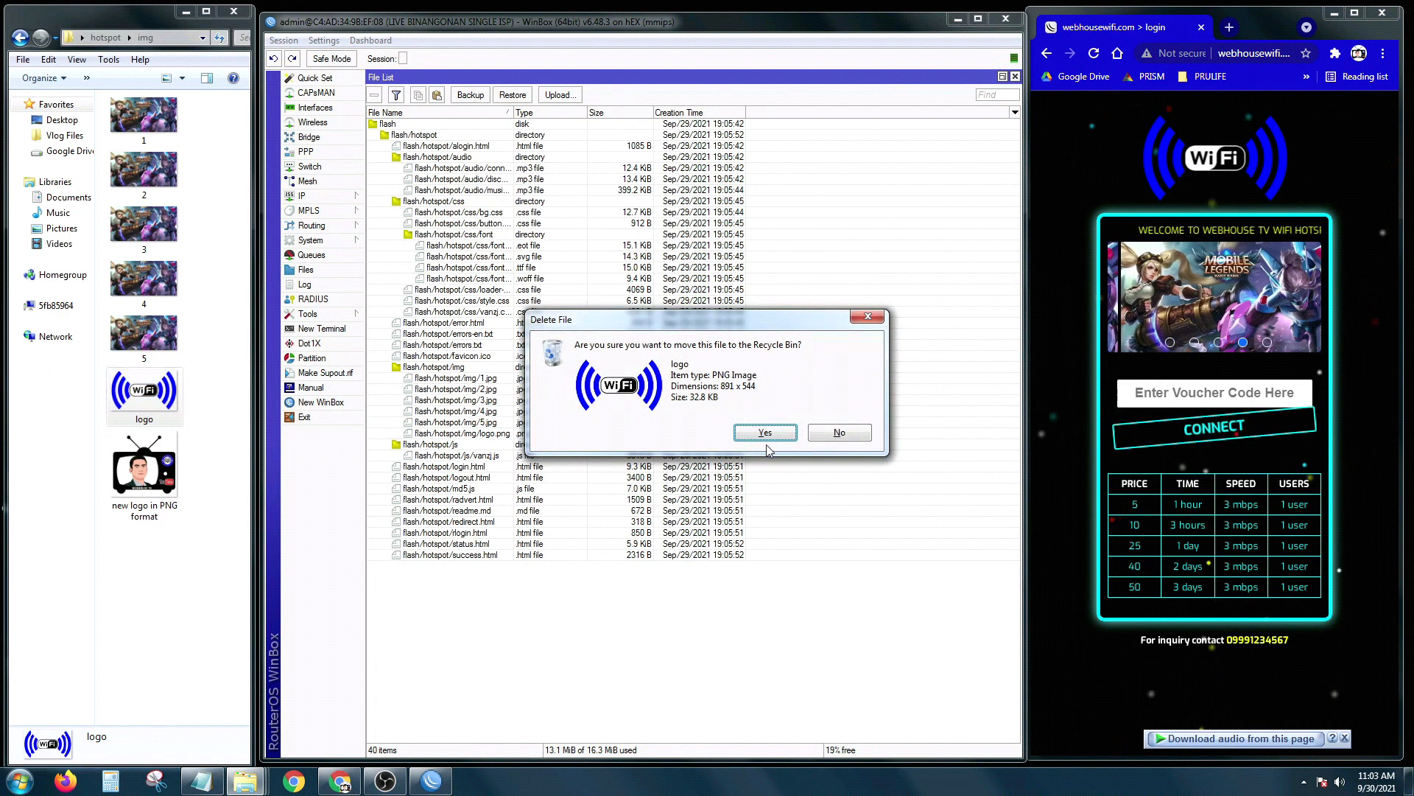
{"action": "left_click", "coordinate": [766, 432]}
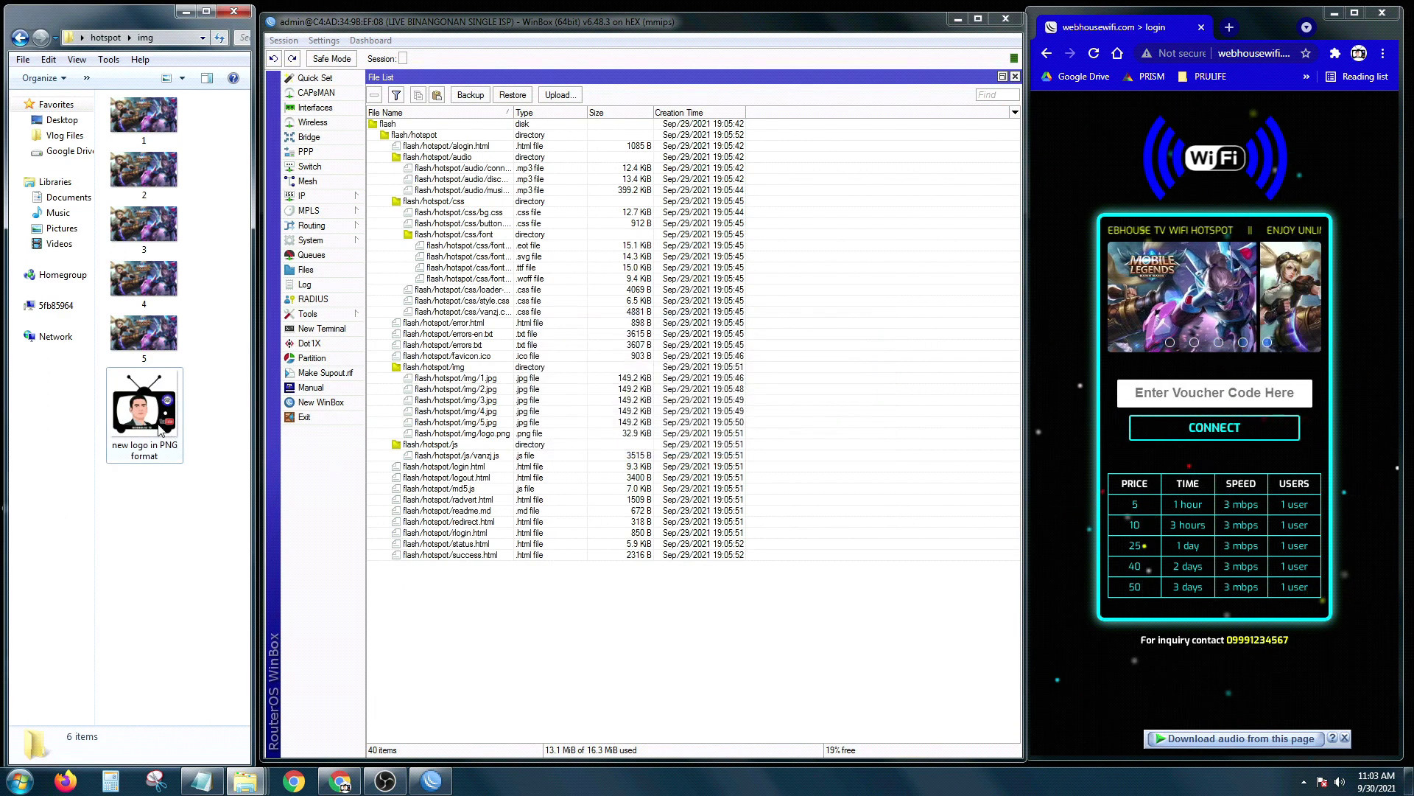
{"action": "right_click", "coordinate": [159, 426]}
{"action": "left_click", "coordinate": [198, 390]}
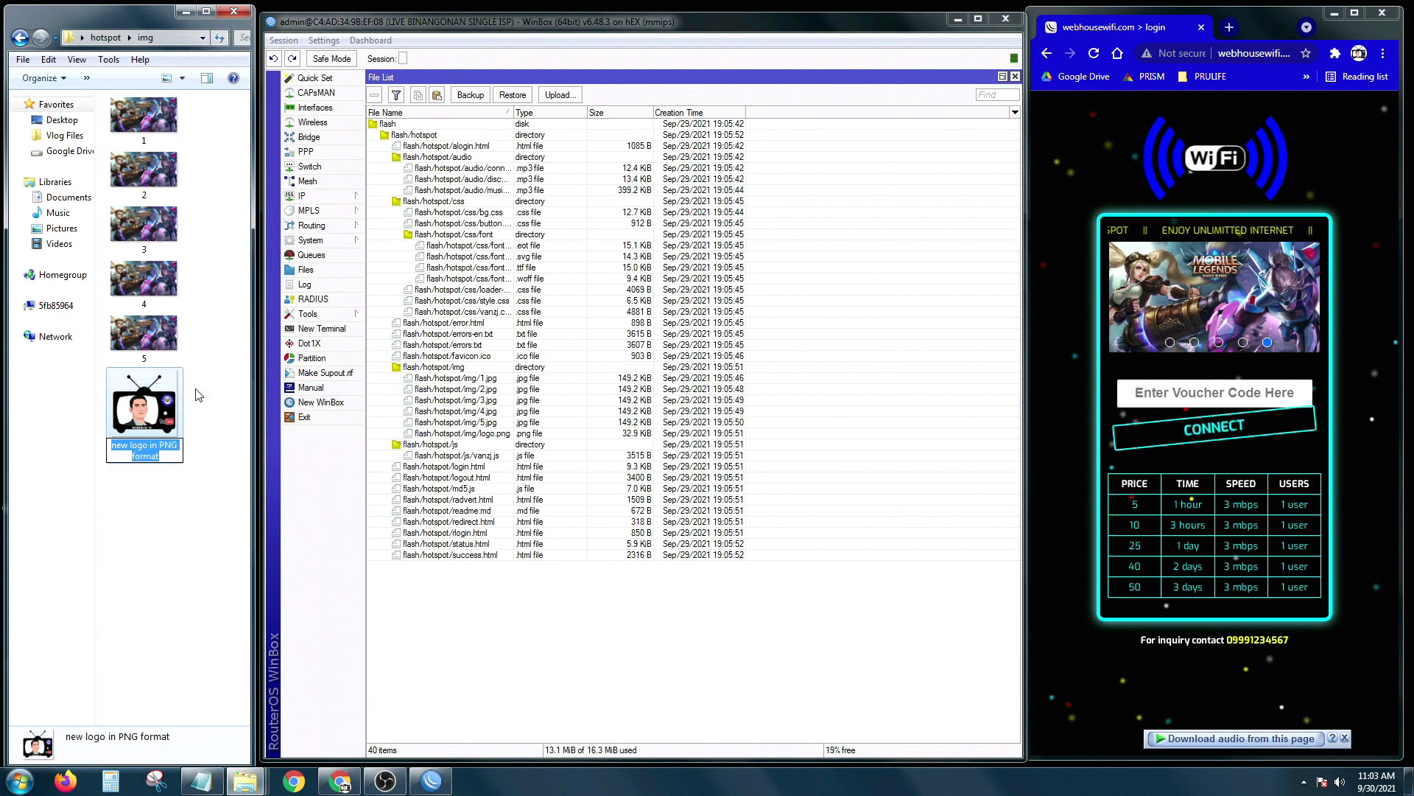
{"action": "type", "text": "logo"}
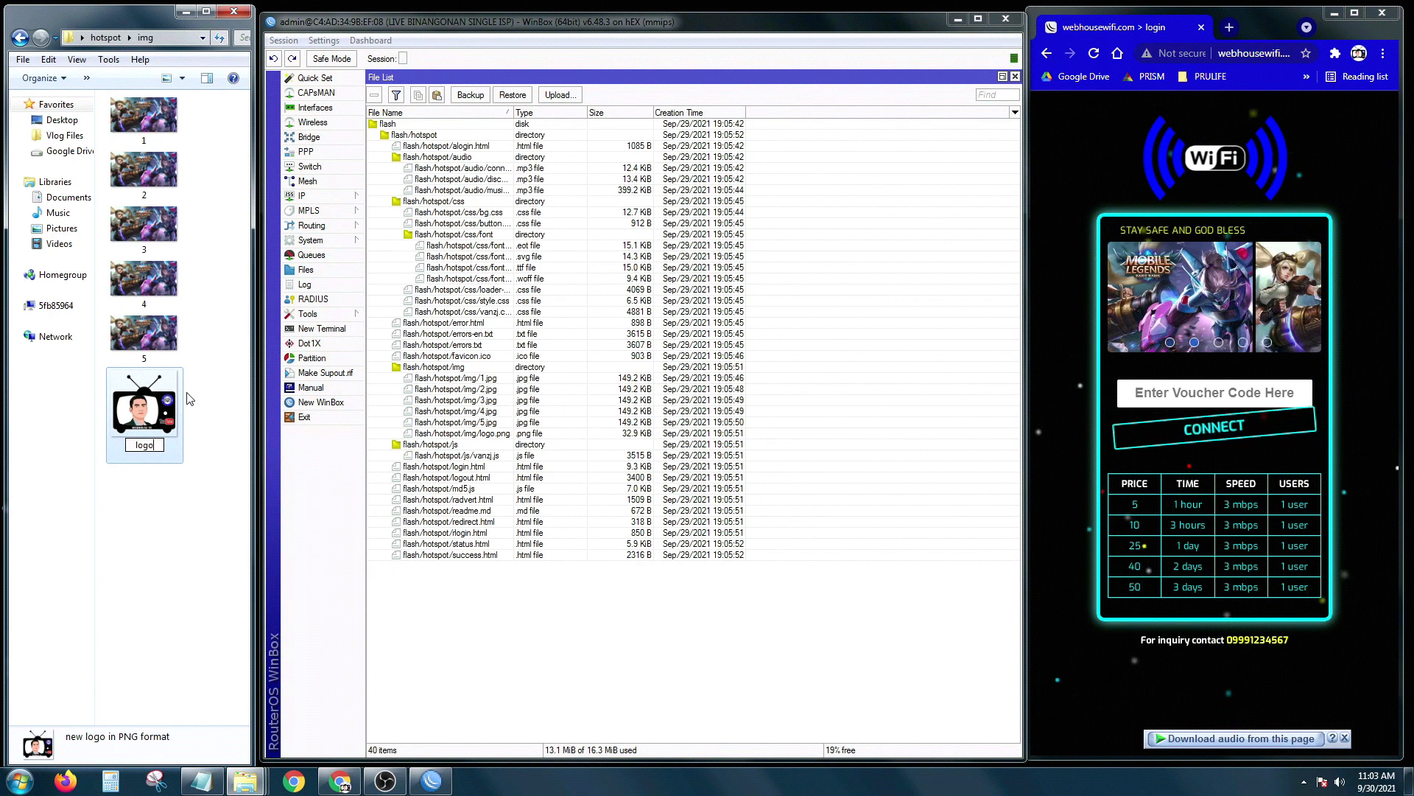
{"action": "left_click", "coordinate": [184, 526]}
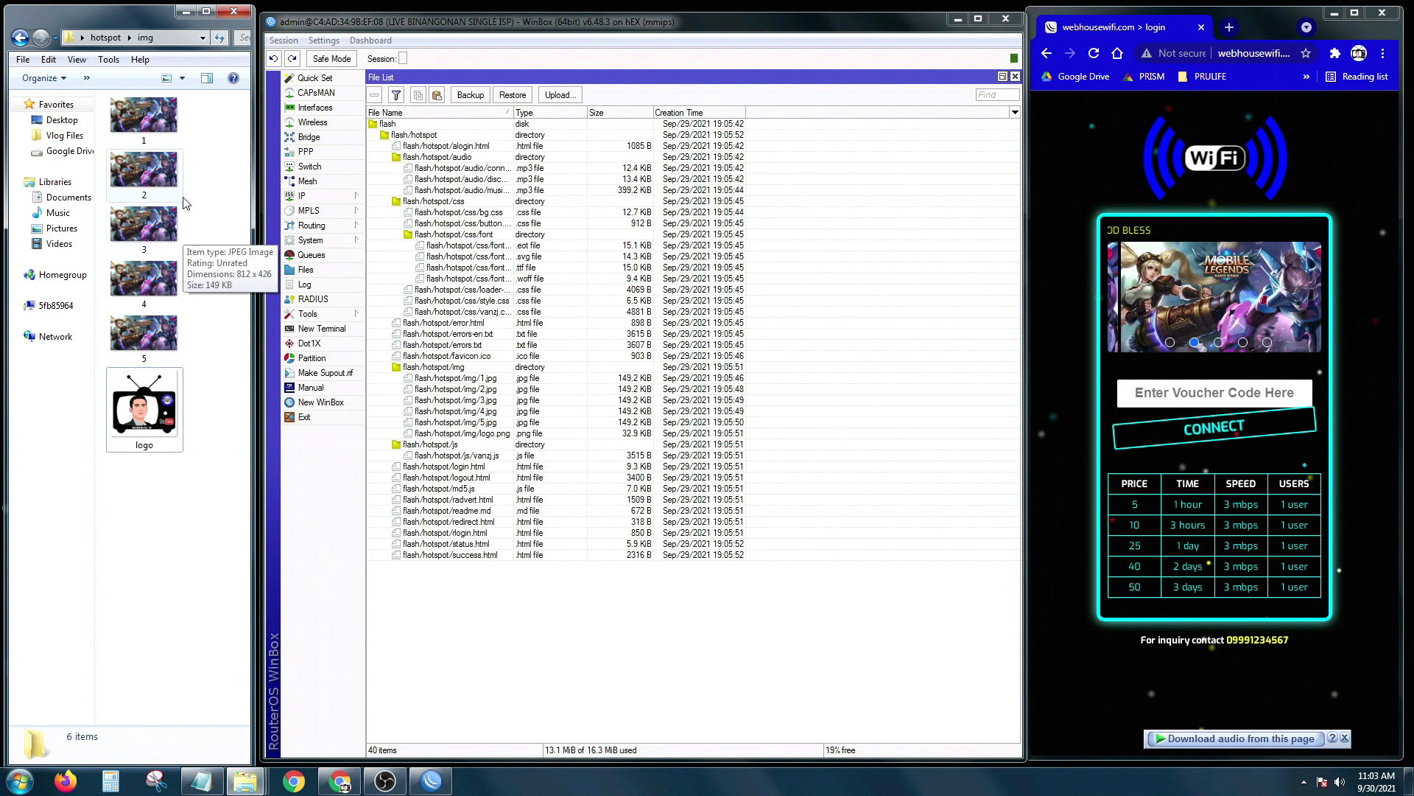
{"action": "left_click", "coordinate": [184, 13]}
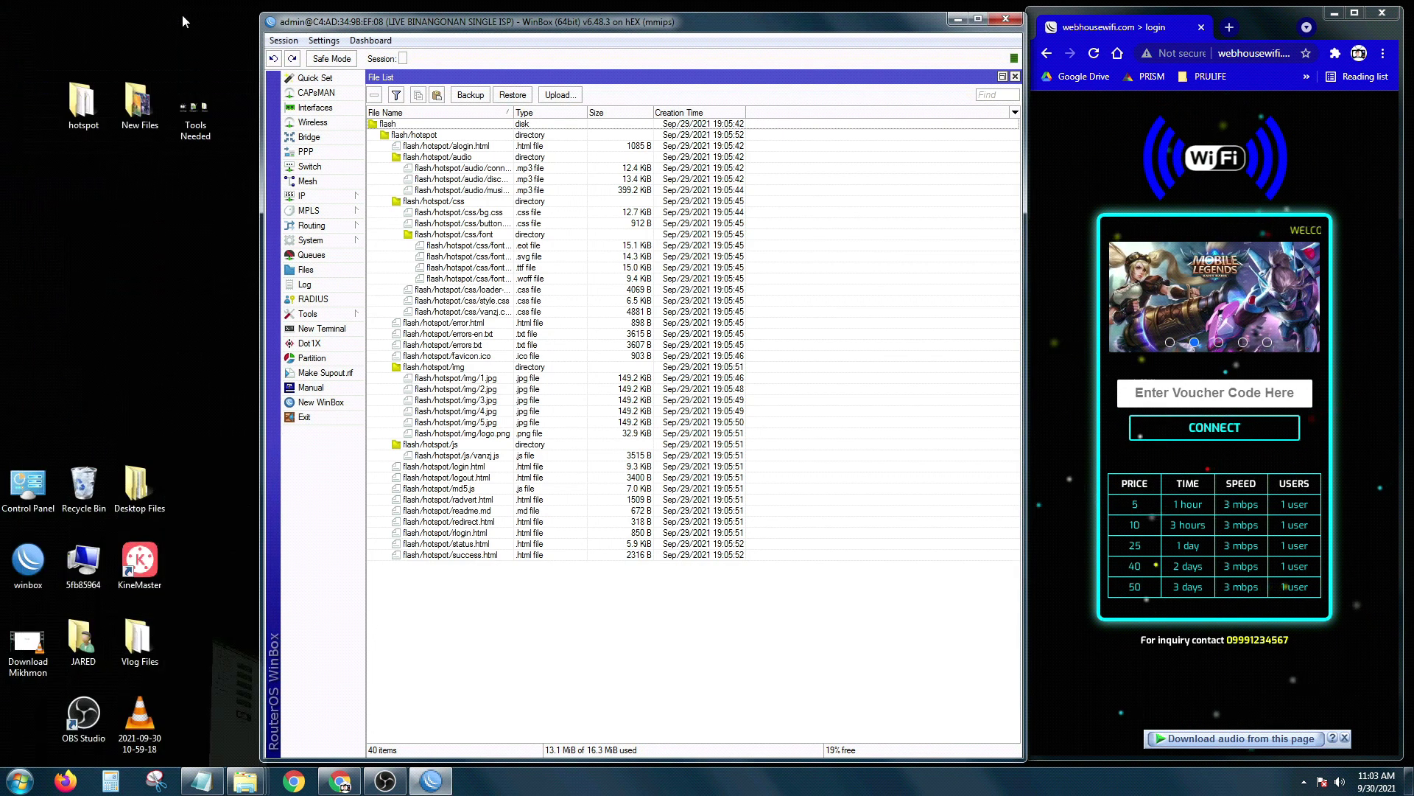
Step: Copy image1 through image5 from the New Files folder, excluding the logo PNG
{"action": "double_click", "coordinate": [147, 106]}
{"action": "left_click", "coordinate": [153, 99]}
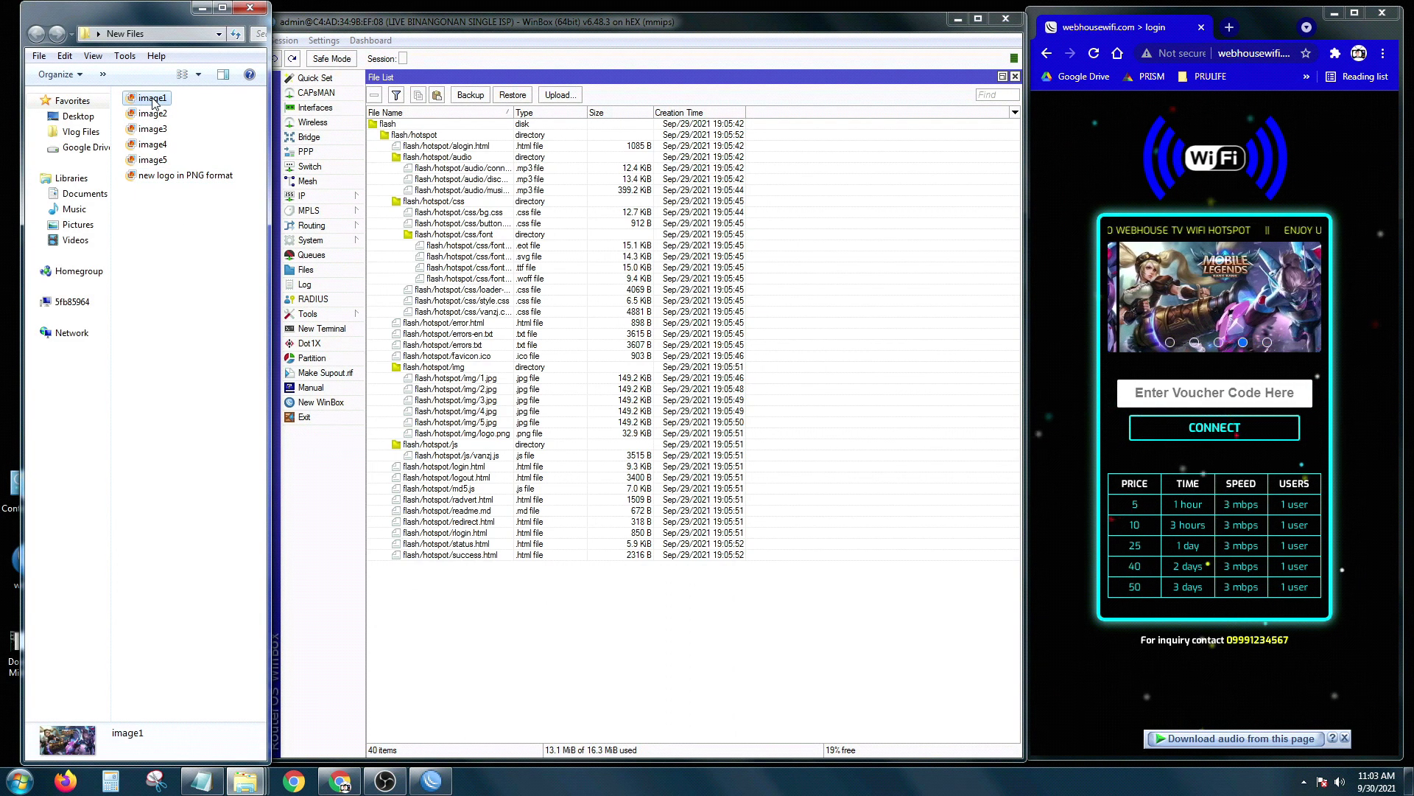
{"action": "key", "text": "shift+Down"}
{"action": "key", "text": "shift+Down"}
{"action": "key", "text": "shift+Down"}
{"action": "key", "text": "shift+Down"}
{"action": "key", "text": "shift+Down"}
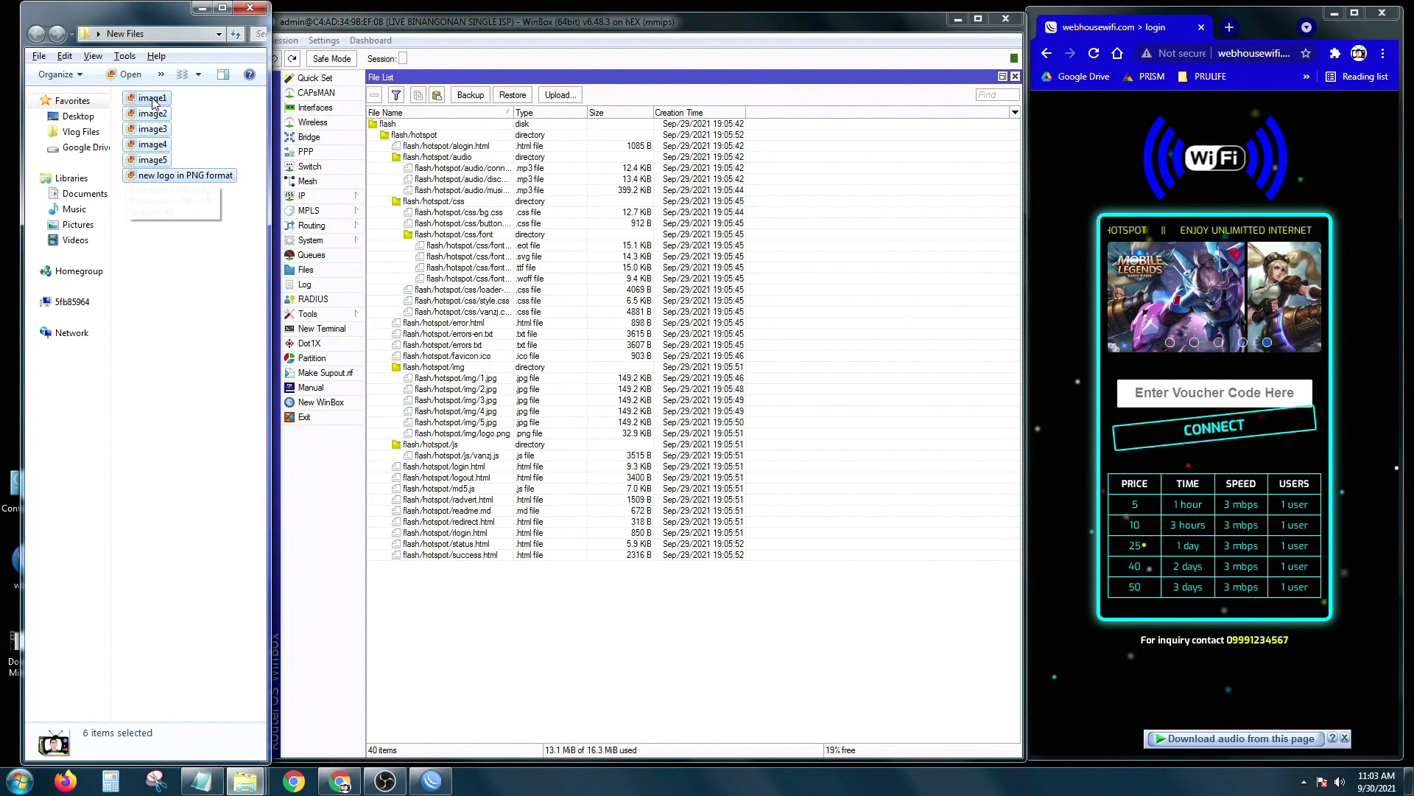
{"action": "key", "text": "shift+Up"}
{"action": "right_click", "coordinate": [125, 133]}
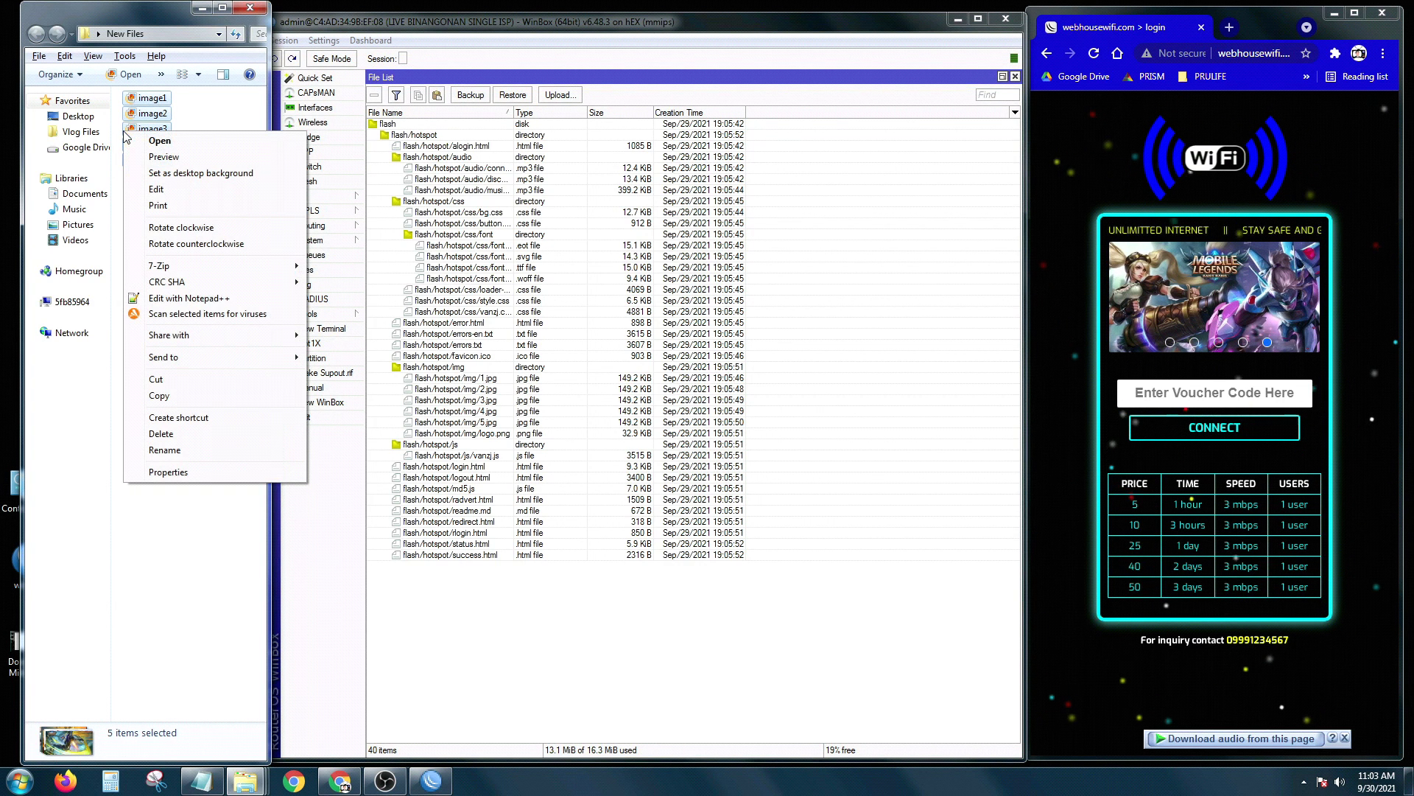
{"action": "left_click", "coordinate": [159, 396]}
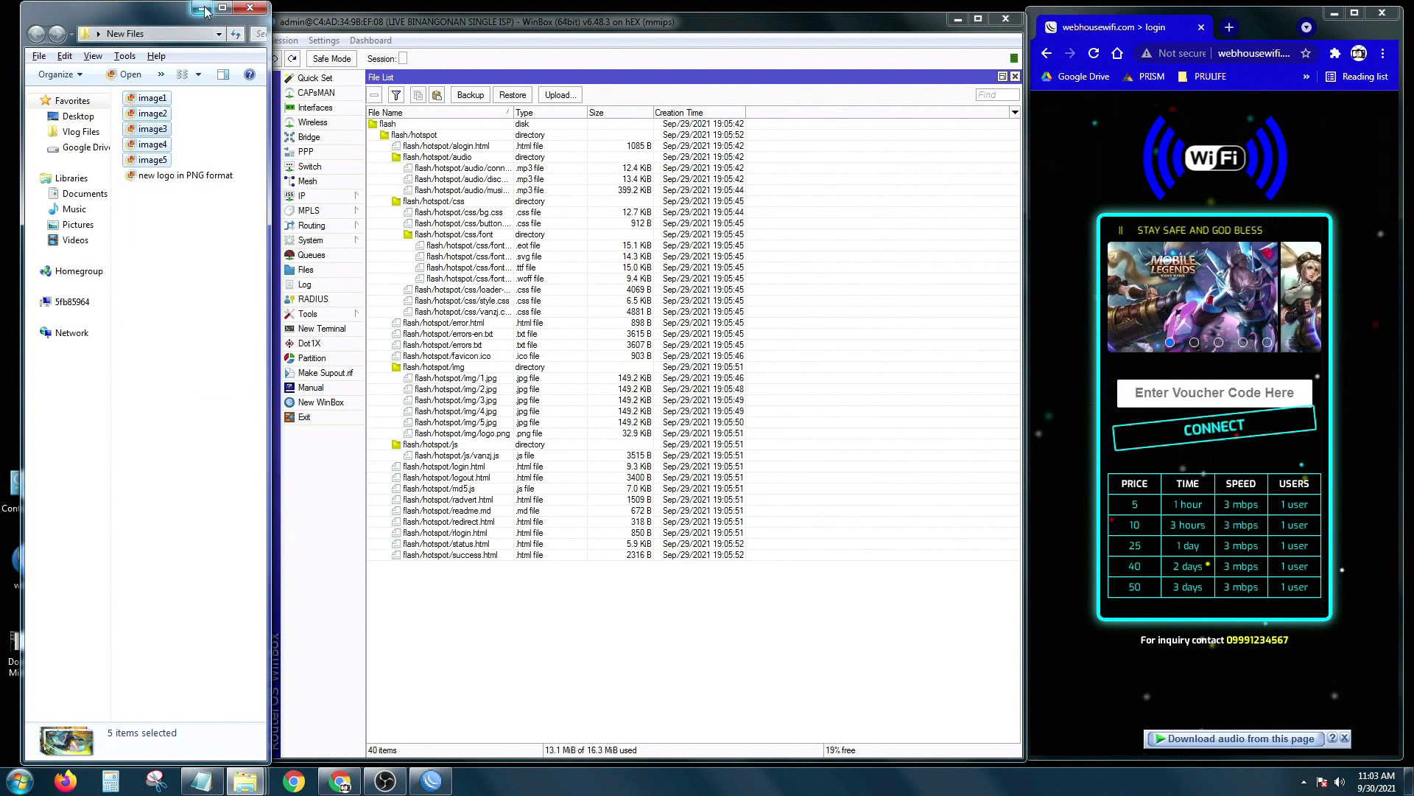
Step: Show the hotspot img folder in List view and select old file 1
{"action": "left_click", "coordinate": [204, 8]}
{"action": "mouse_move", "coordinate": [247, 785]}
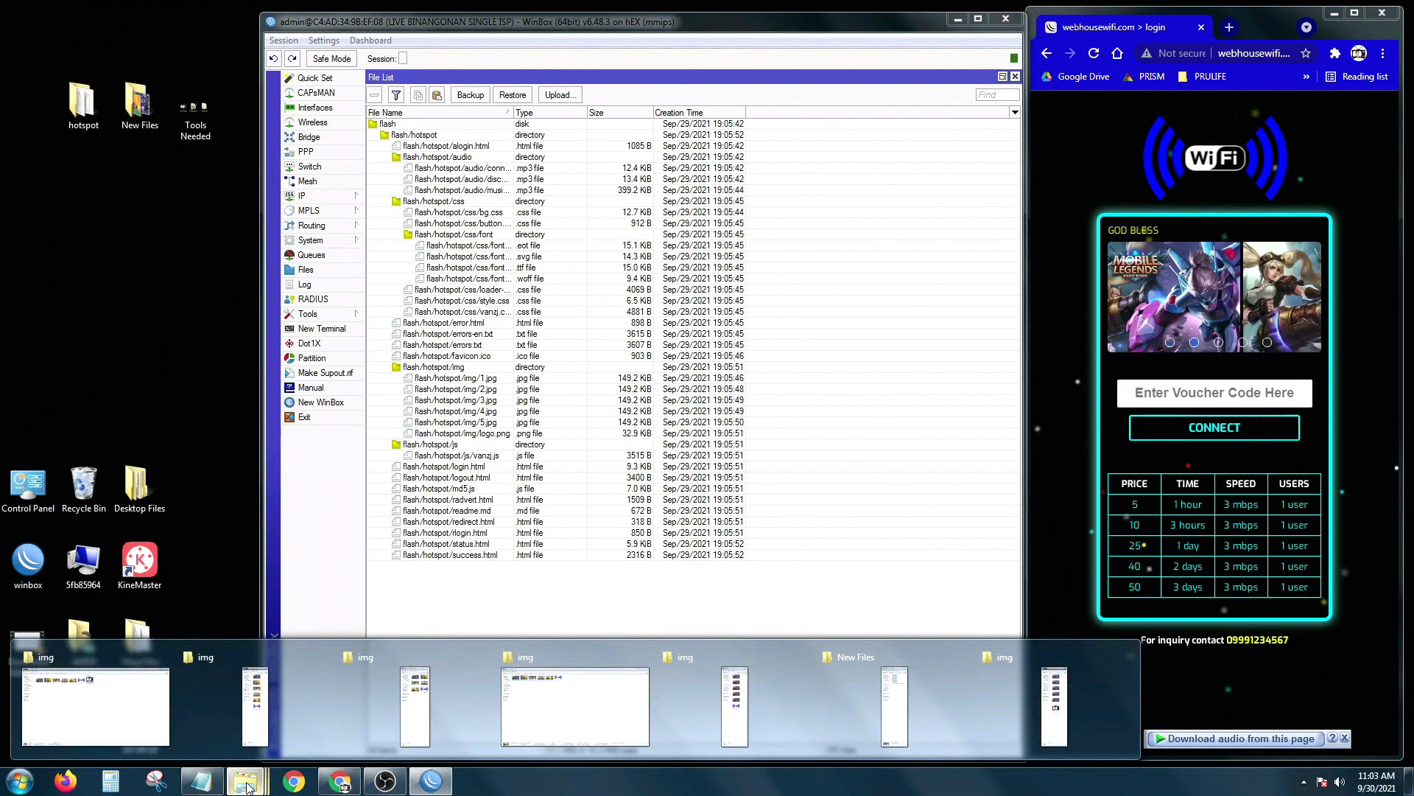
{"action": "left_click", "coordinate": [383, 708]}
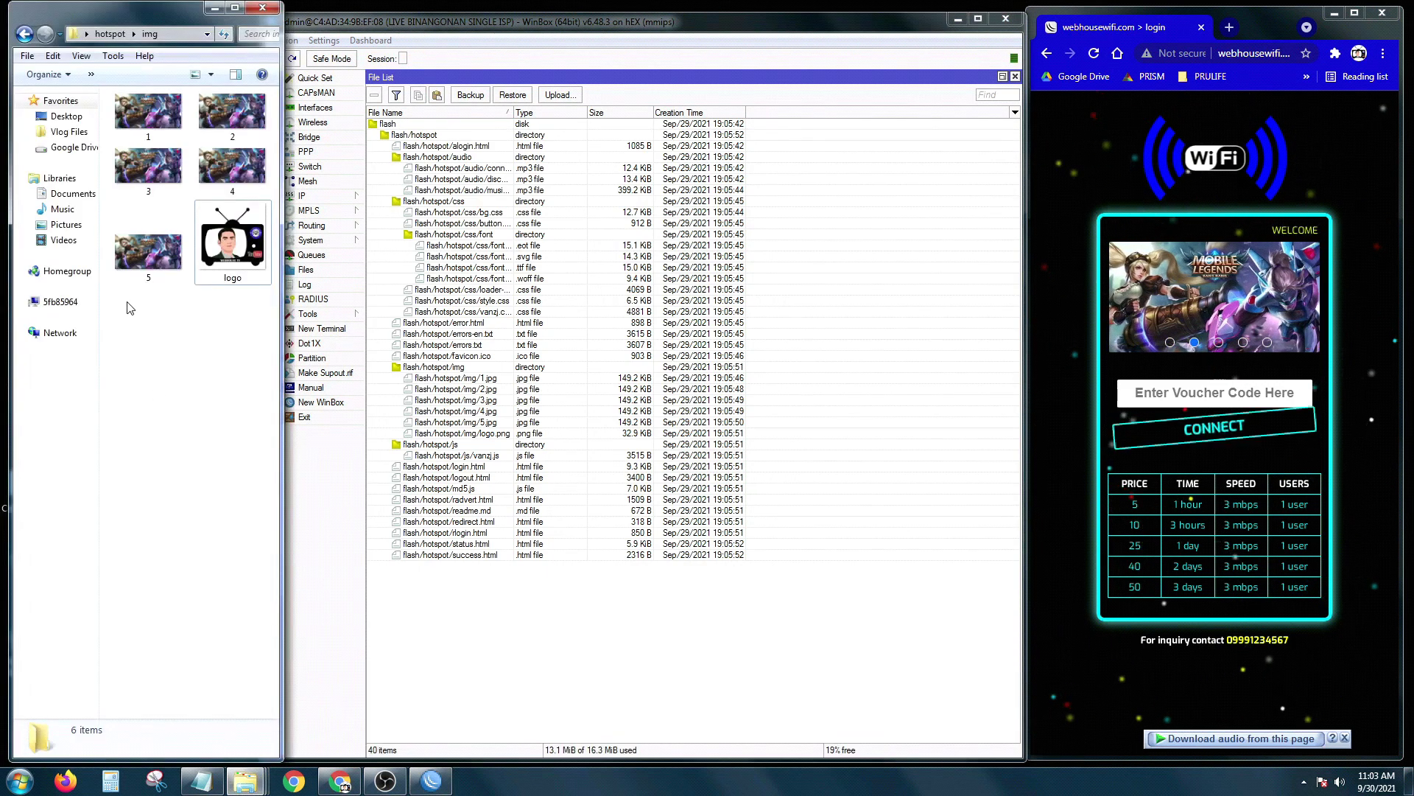
{"action": "left_click", "coordinate": [211, 74]}
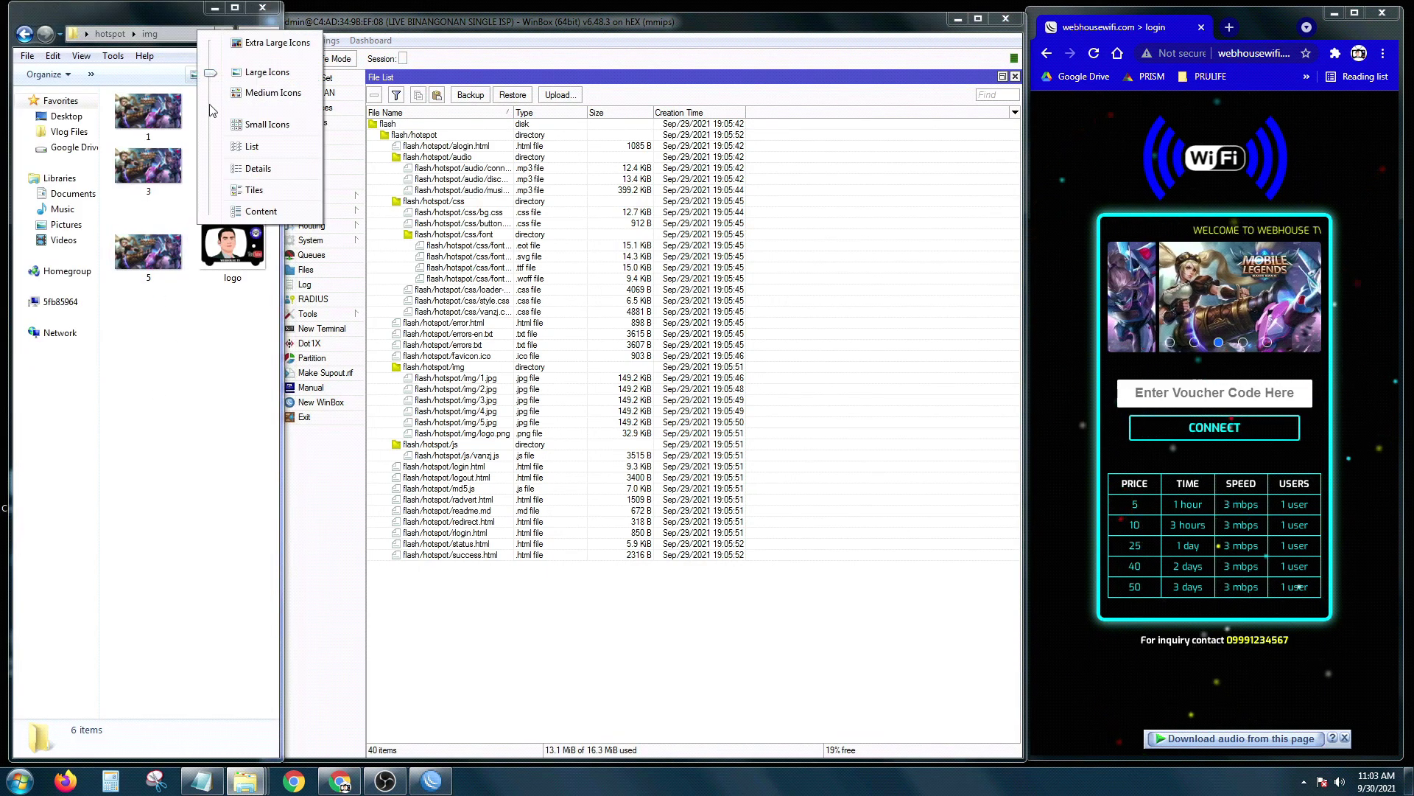
{"action": "left_click", "coordinate": [247, 150]}
{"action": "left_click", "coordinate": [126, 98]}
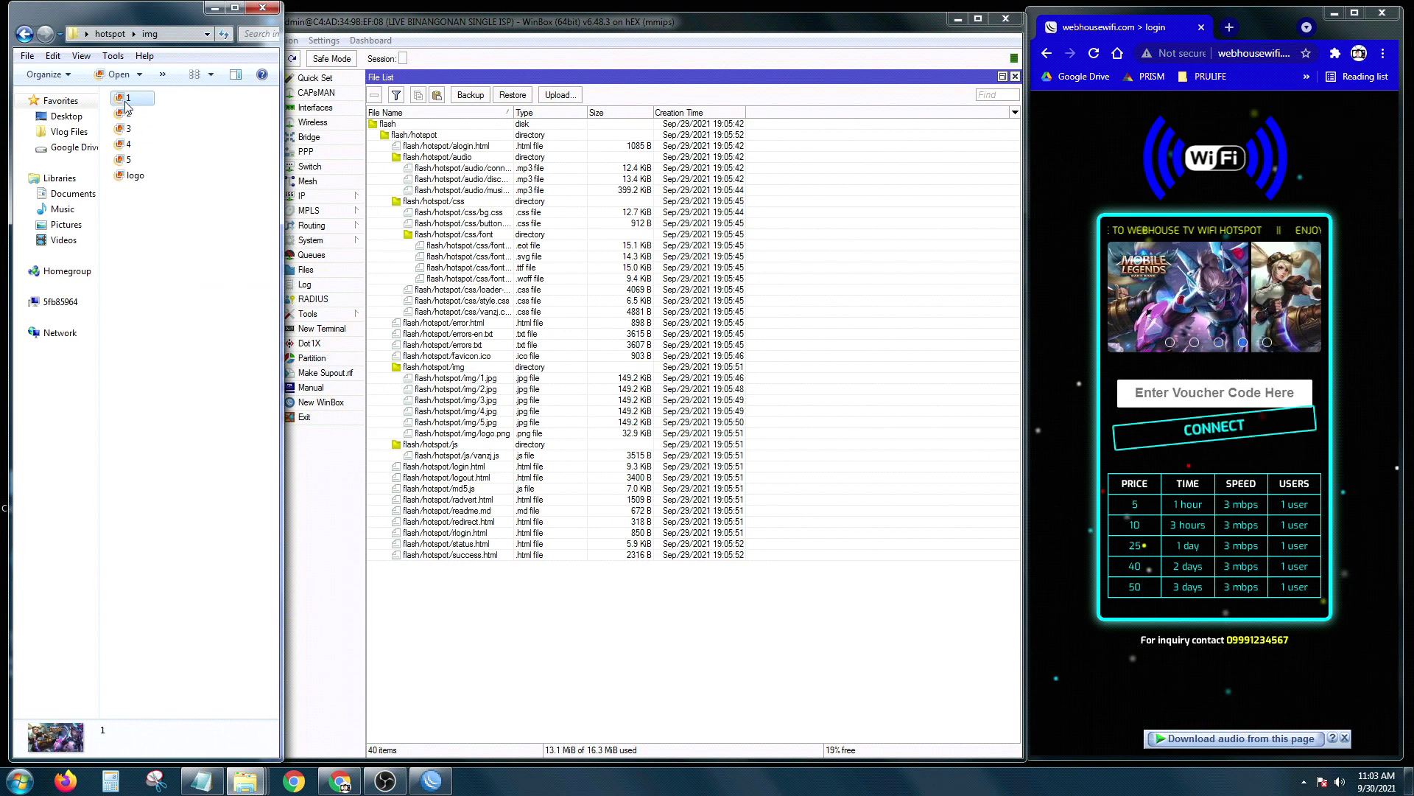
Step: Delete old images 1–5 from img and paste in the copied image1–image5
{"action": "key", "text": "shift+Down"}
{"action": "key", "text": "shift+Down"}
{"action": "key", "text": "shift+Down"}
{"action": "key", "text": "shift+Down"}
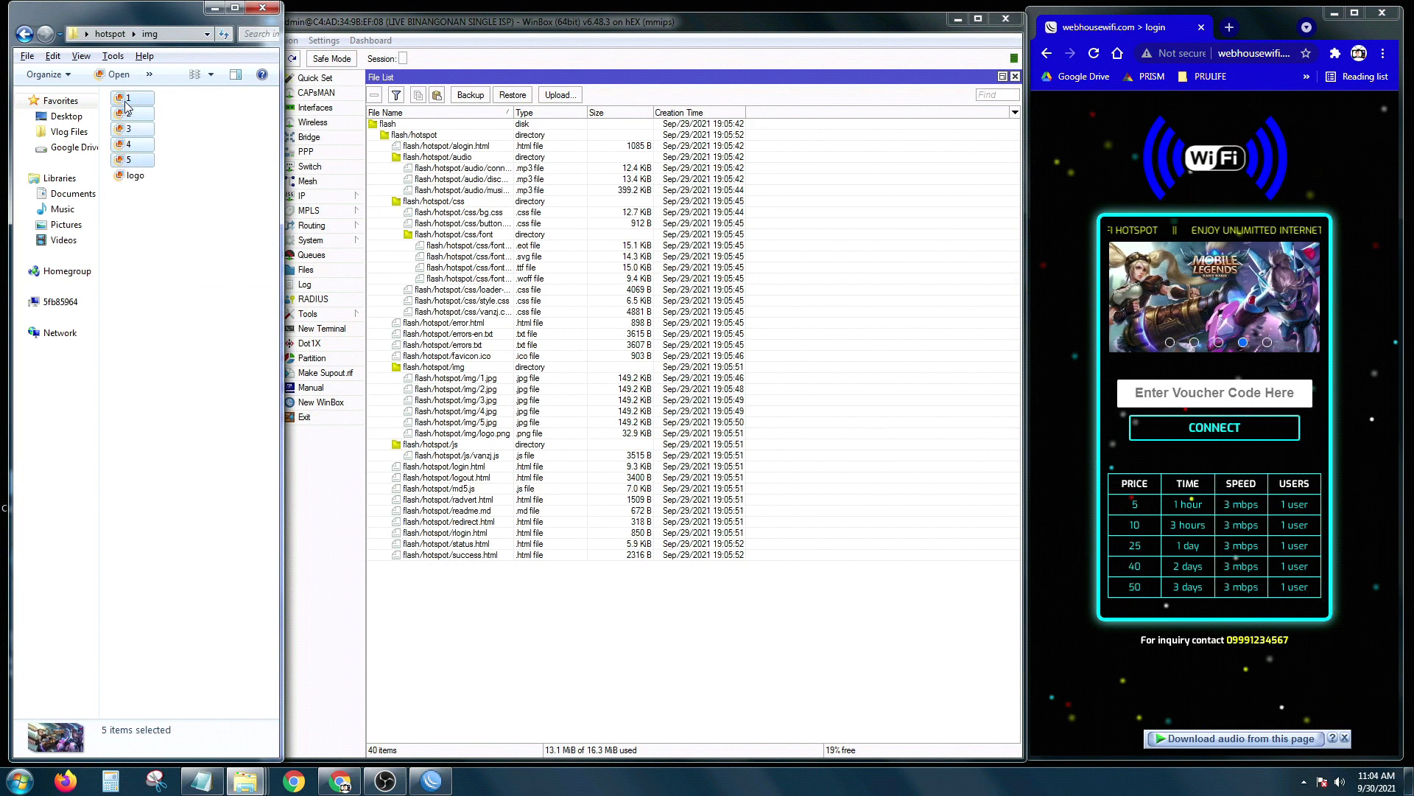
{"action": "key", "text": "Delete"}
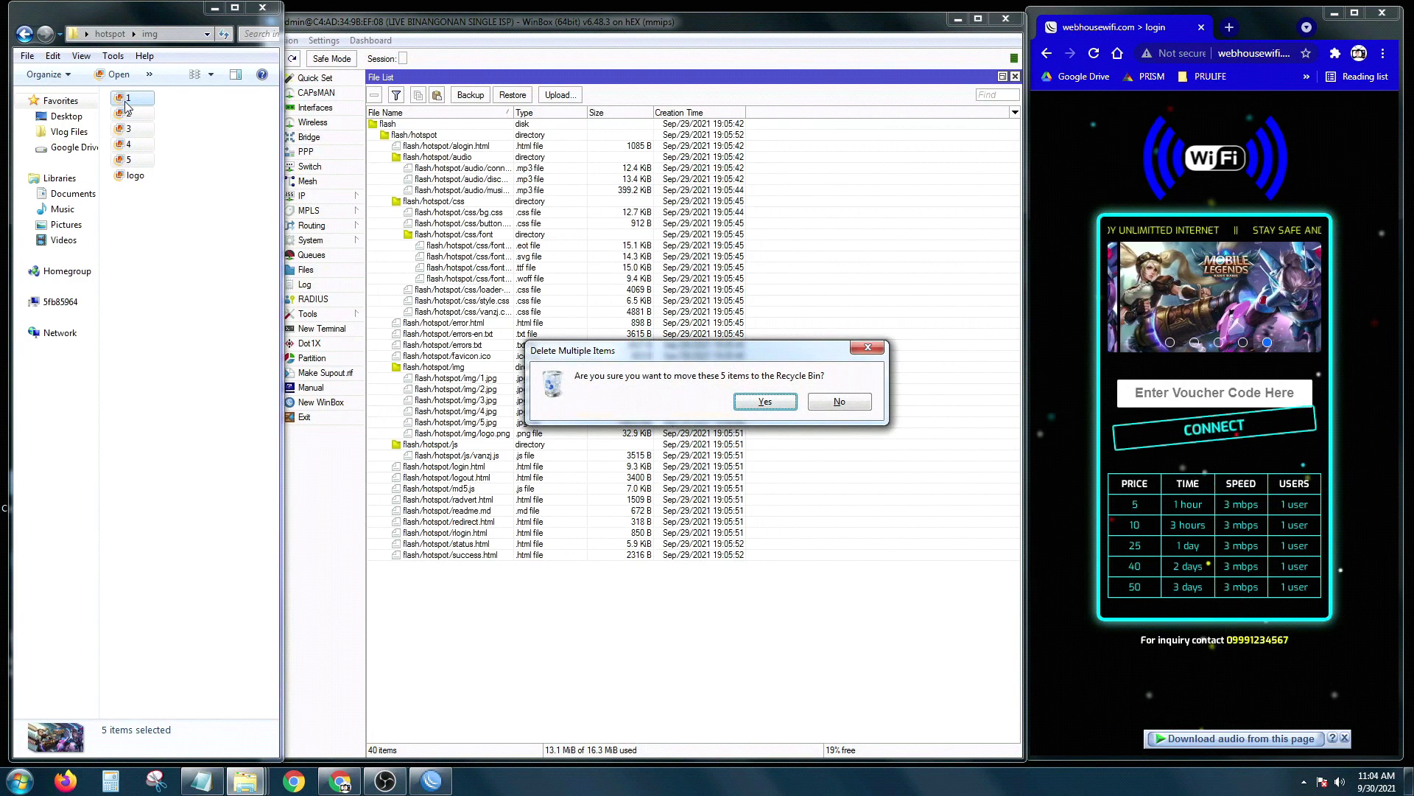
{"action": "key", "text": "Return"}
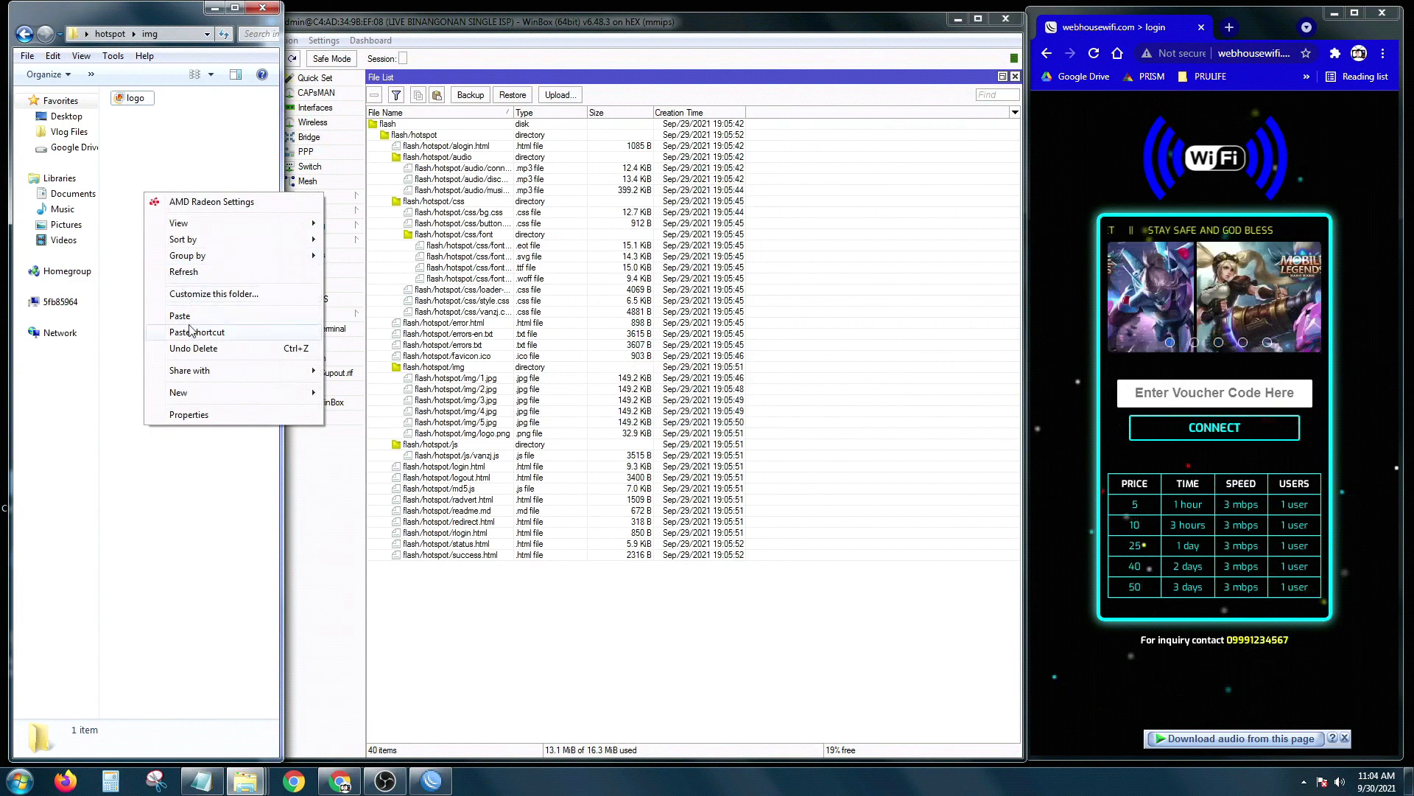
{"action": "left_click", "coordinate": [176, 315]}
{"action": "left_click", "coordinate": [169, 310]}
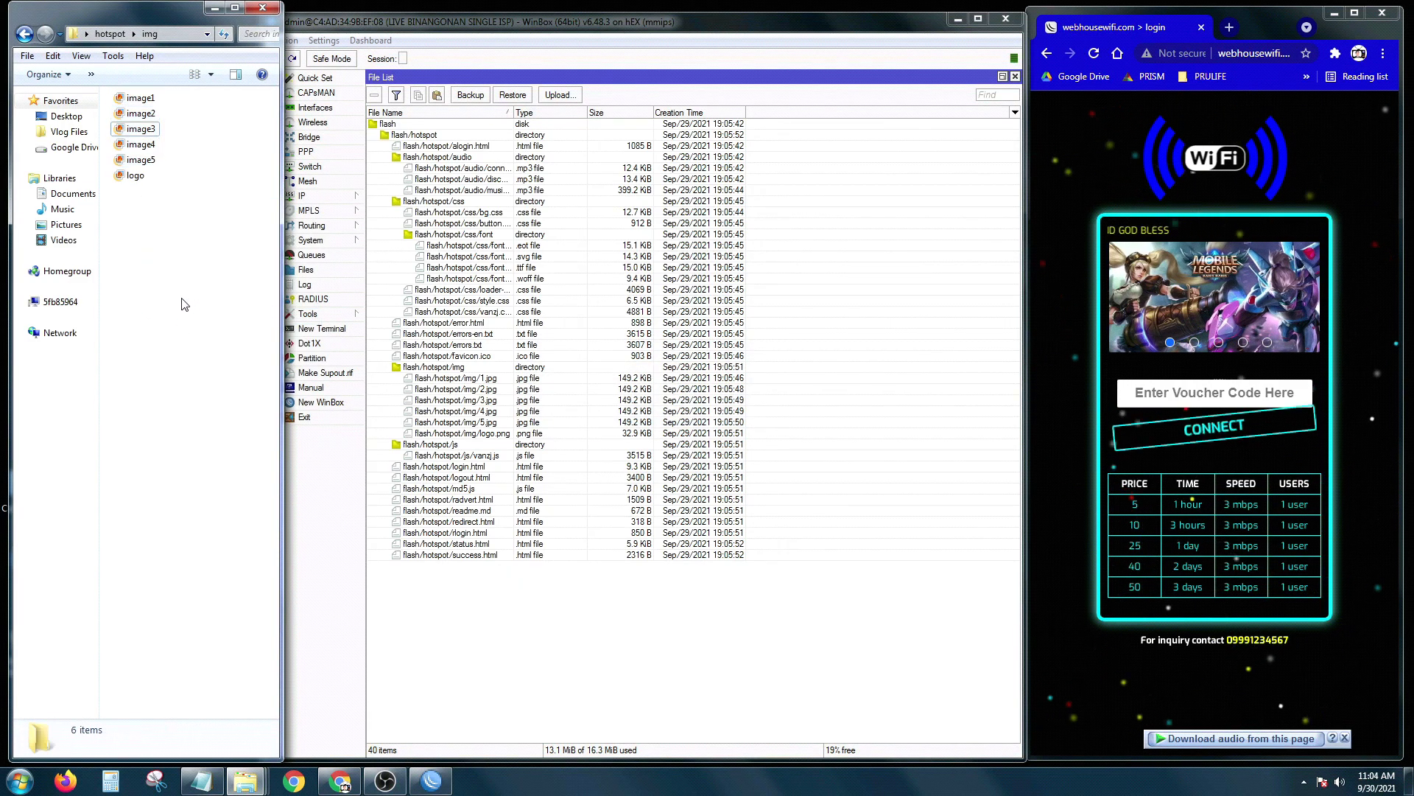
{"action": "left_click", "coordinate": [139, 98]}
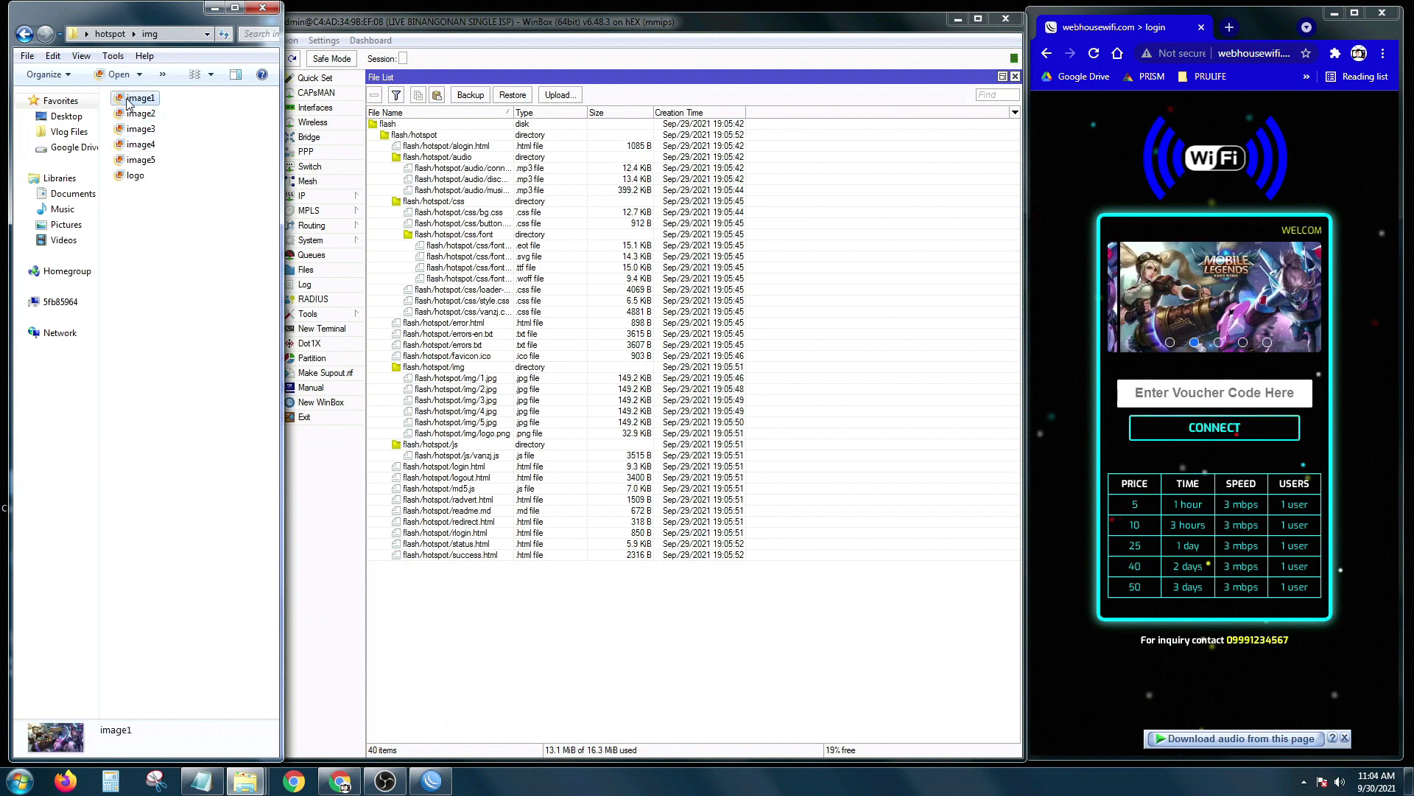
Step: Rename image1 and image2 to 1 and 2, after checking image1's properties
{"action": "right_click", "coordinate": [129, 103]}
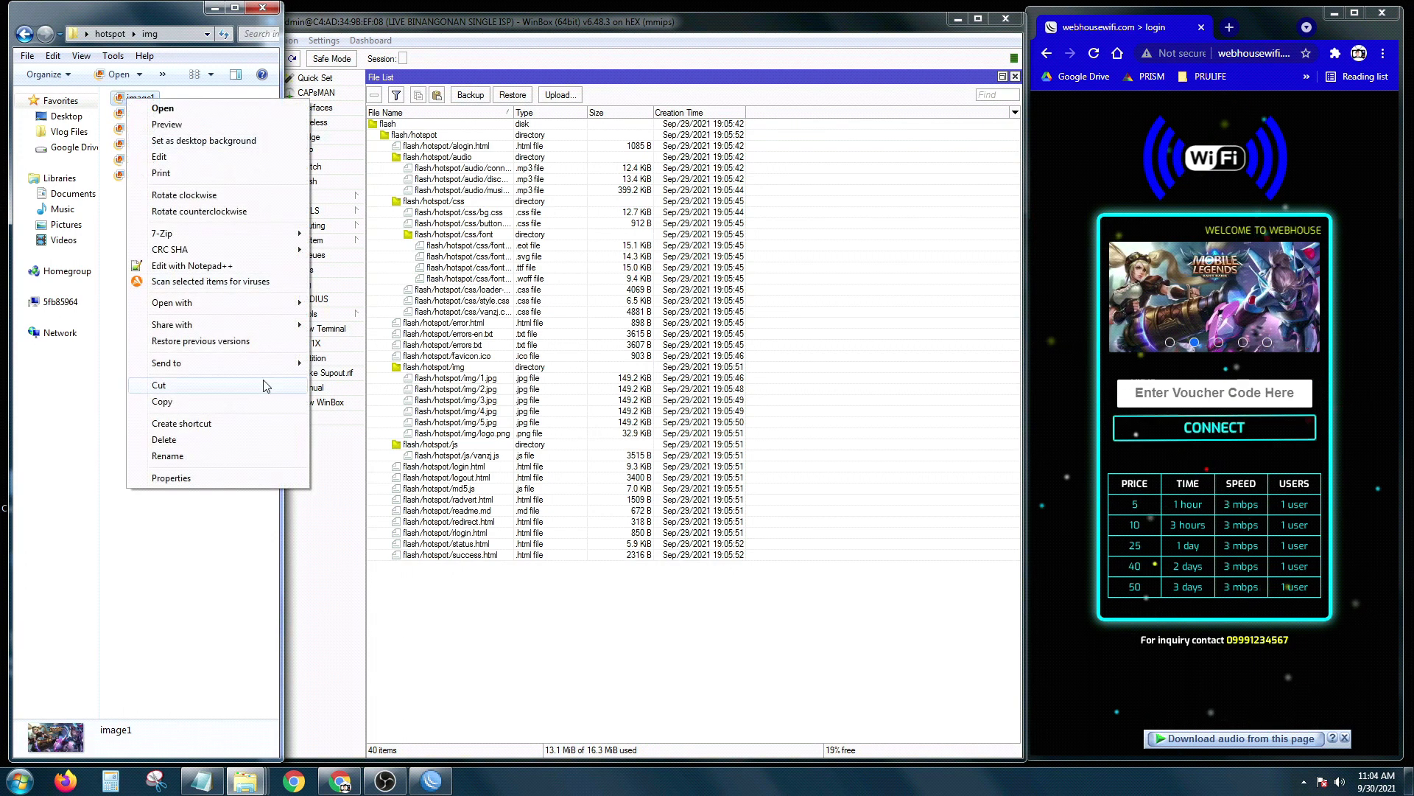
{"action": "left_click", "coordinate": [207, 477]}
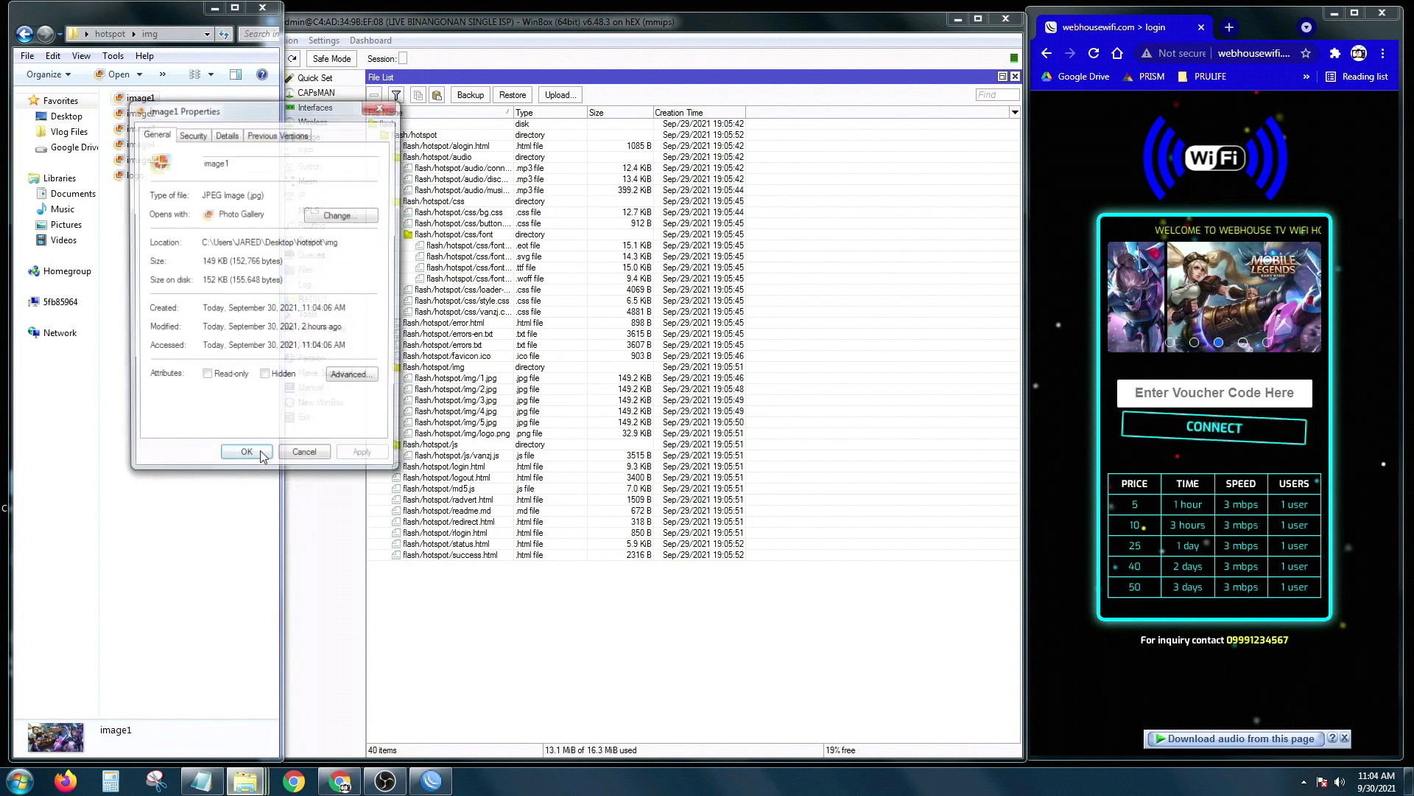
{"action": "left_click", "coordinate": [381, 105]}
{"action": "right_click", "coordinate": [144, 100]}
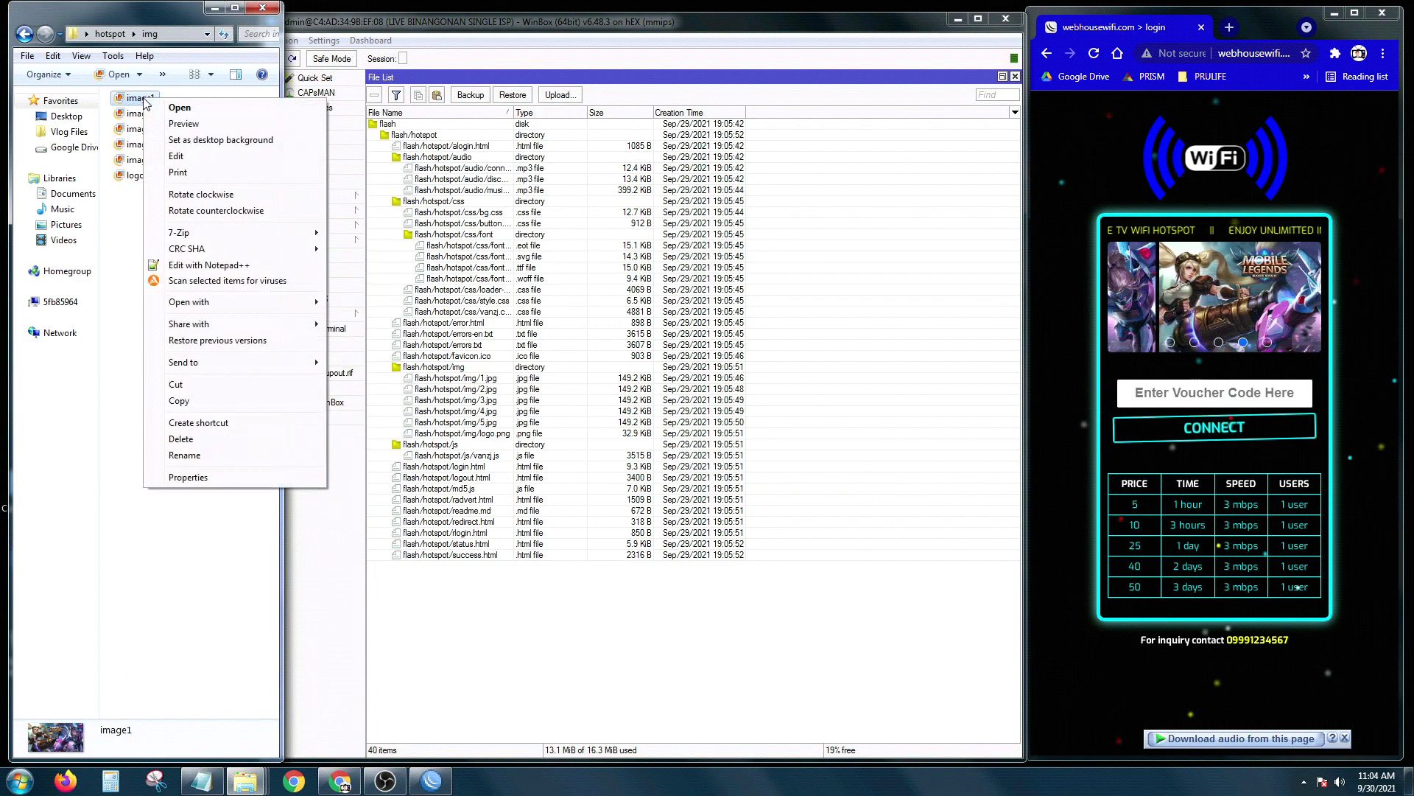
{"action": "left_click", "coordinate": [184, 455]}
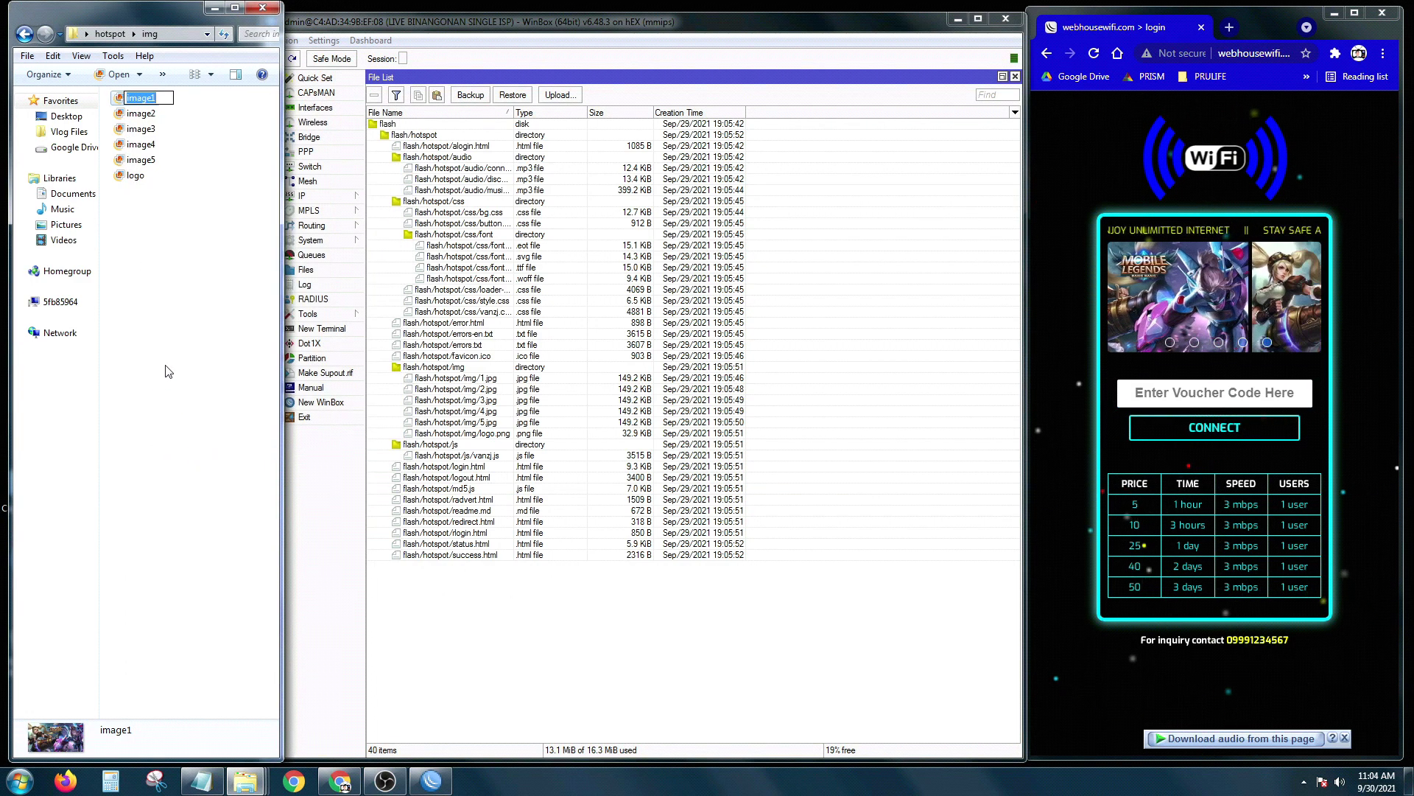
{"action": "type", "text": "1"}
{"action": "key", "text": "Return"}
{"action": "right_click", "coordinate": [139, 116]}
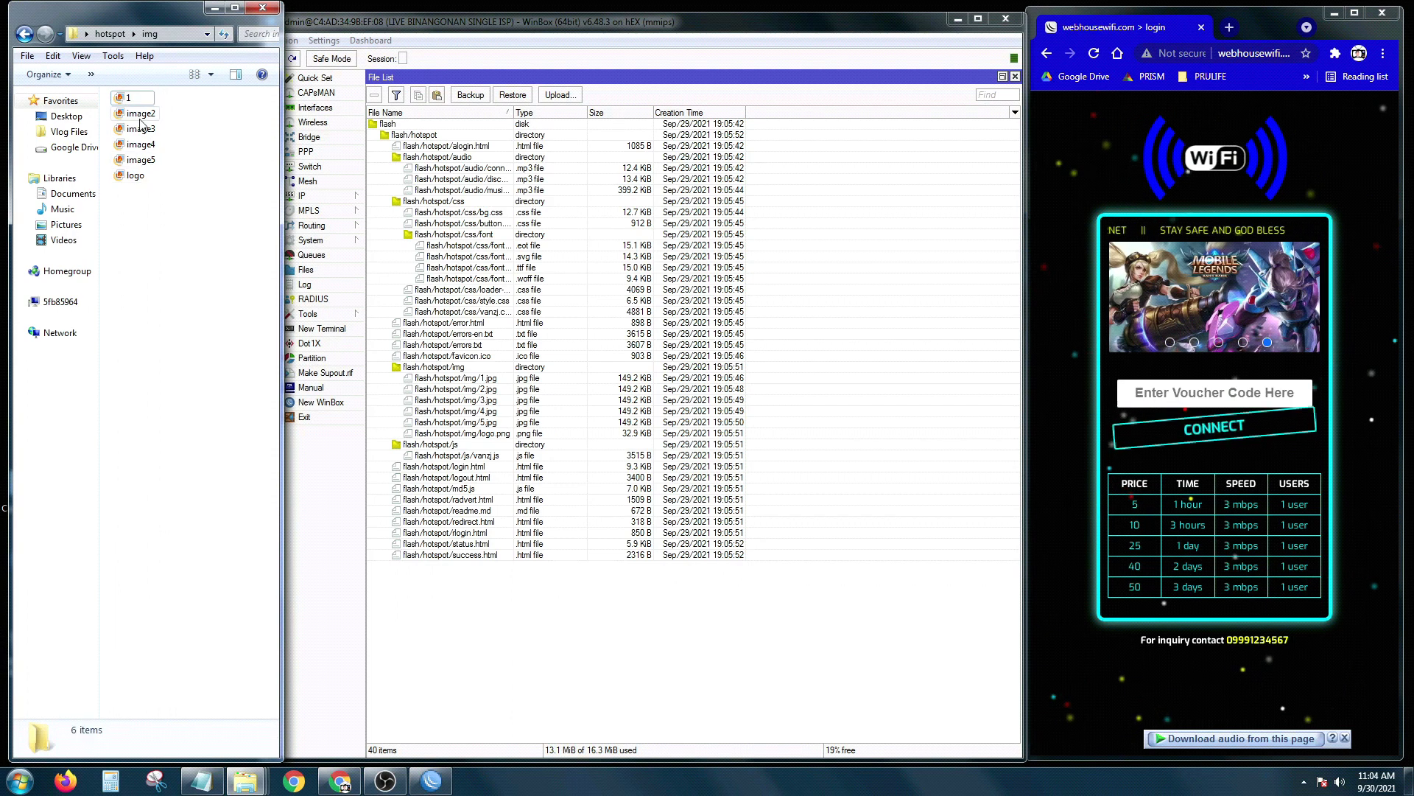
{"action": "left_click", "coordinate": [184, 474]}
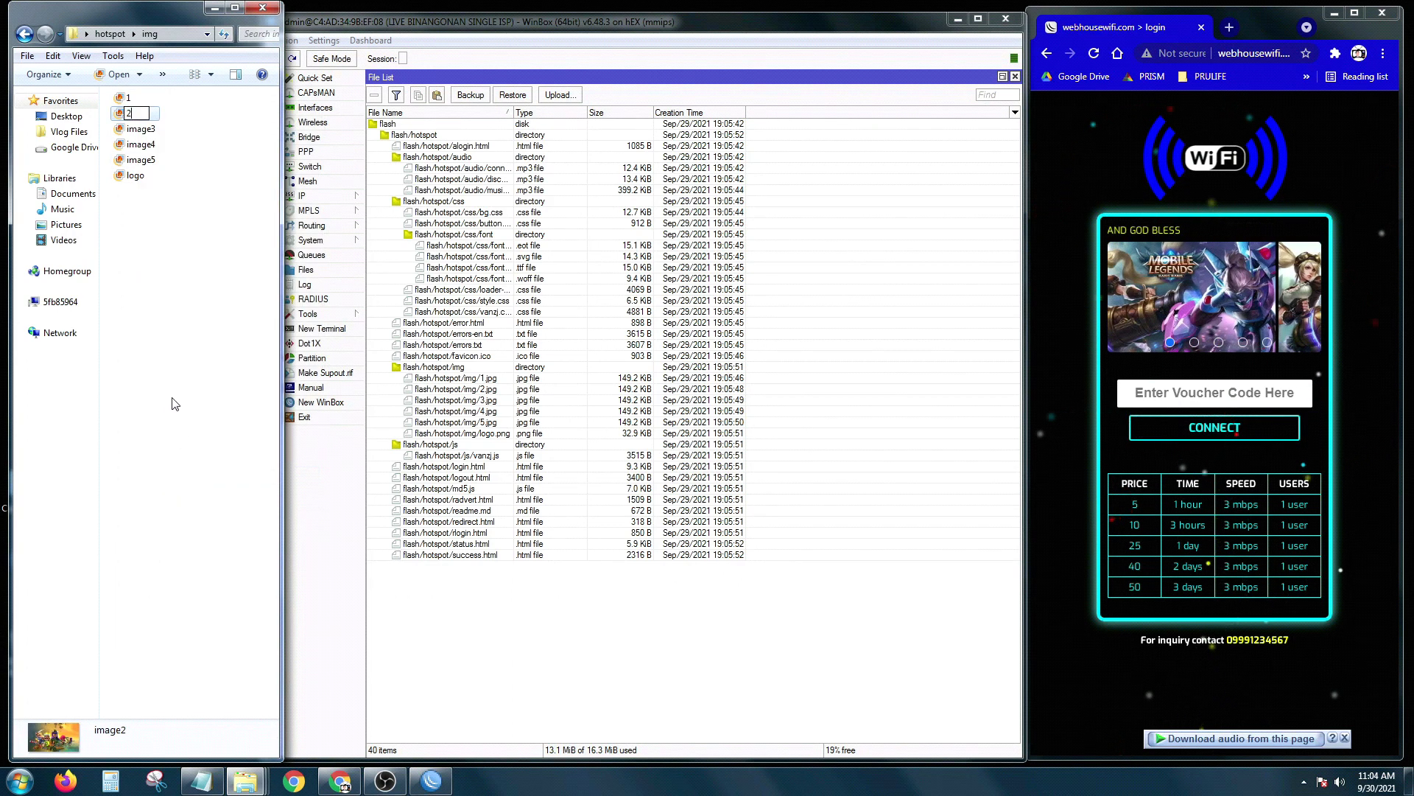
{"action": "type", "text": "2"}
{"action": "key", "text": "Return"}
Step: Rename image3, image4 and image5 to 3, 4 and 5
{"action": "right_click", "coordinate": [140, 129]}
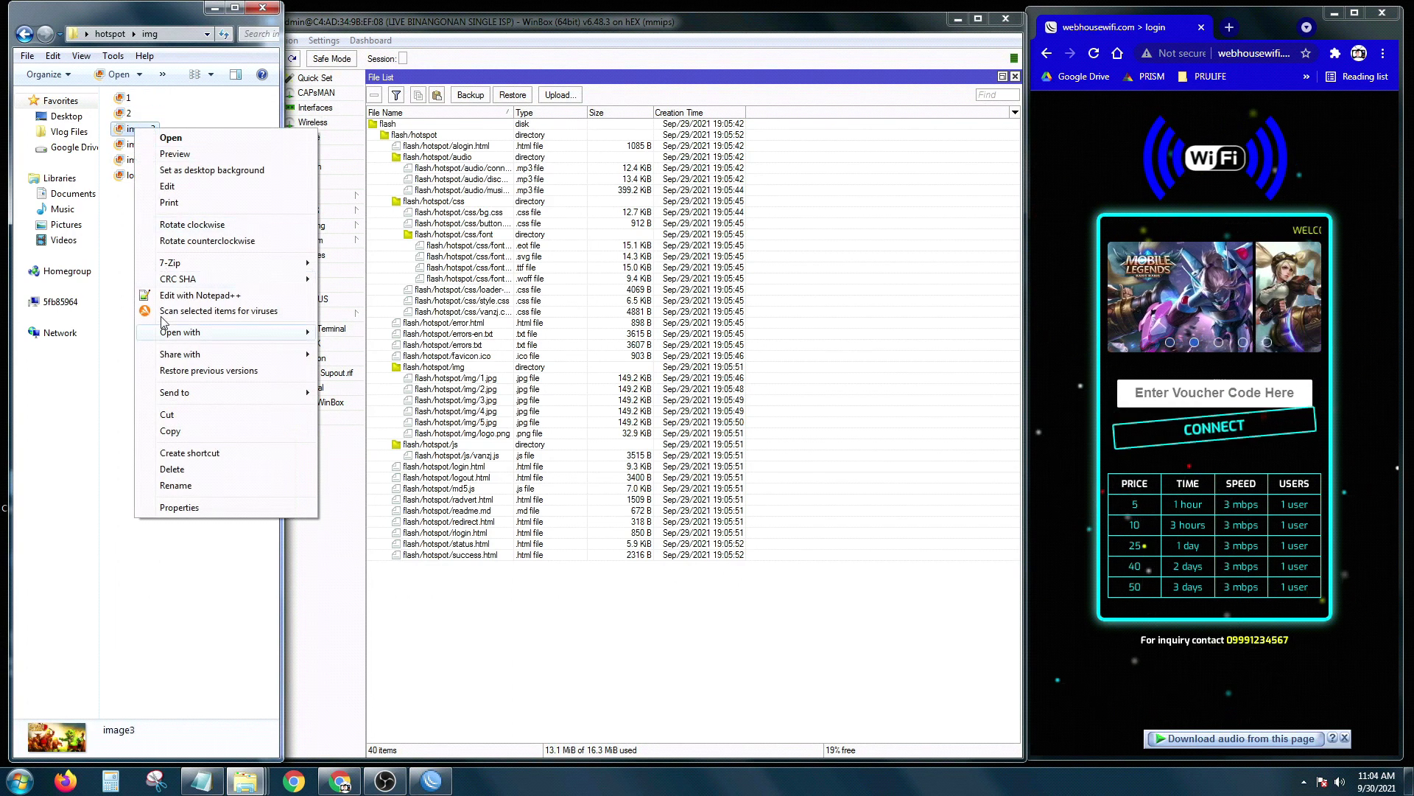
{"action": "left_click", "coordinate": [186, 487]}
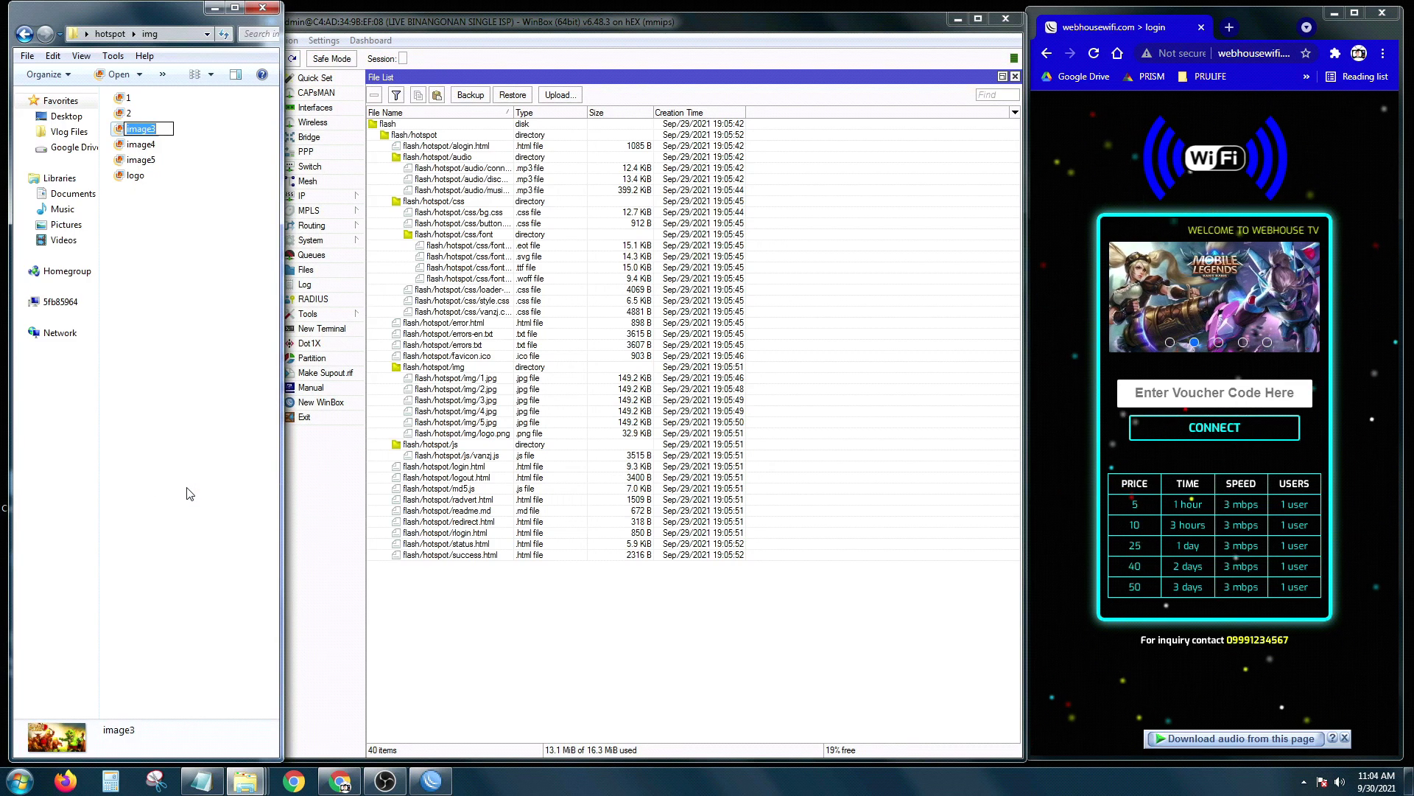
{"action": "type", "text": "3"}
{"action": "left_click", "coordinate": [188, 447]}
{"action": "right_click", "coordinate": [144, 152]}
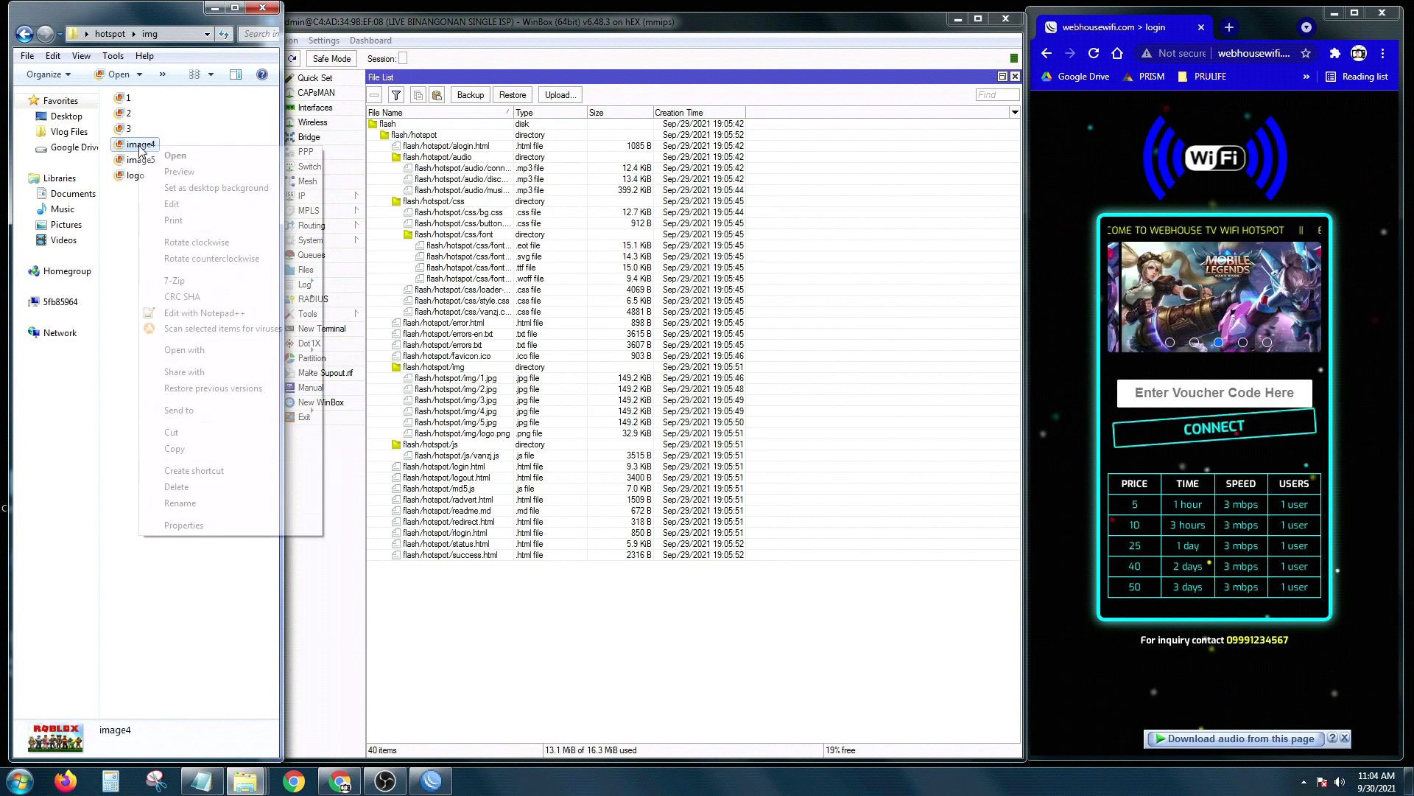
{"action": "left_click", "coordinate": [180, 503]}
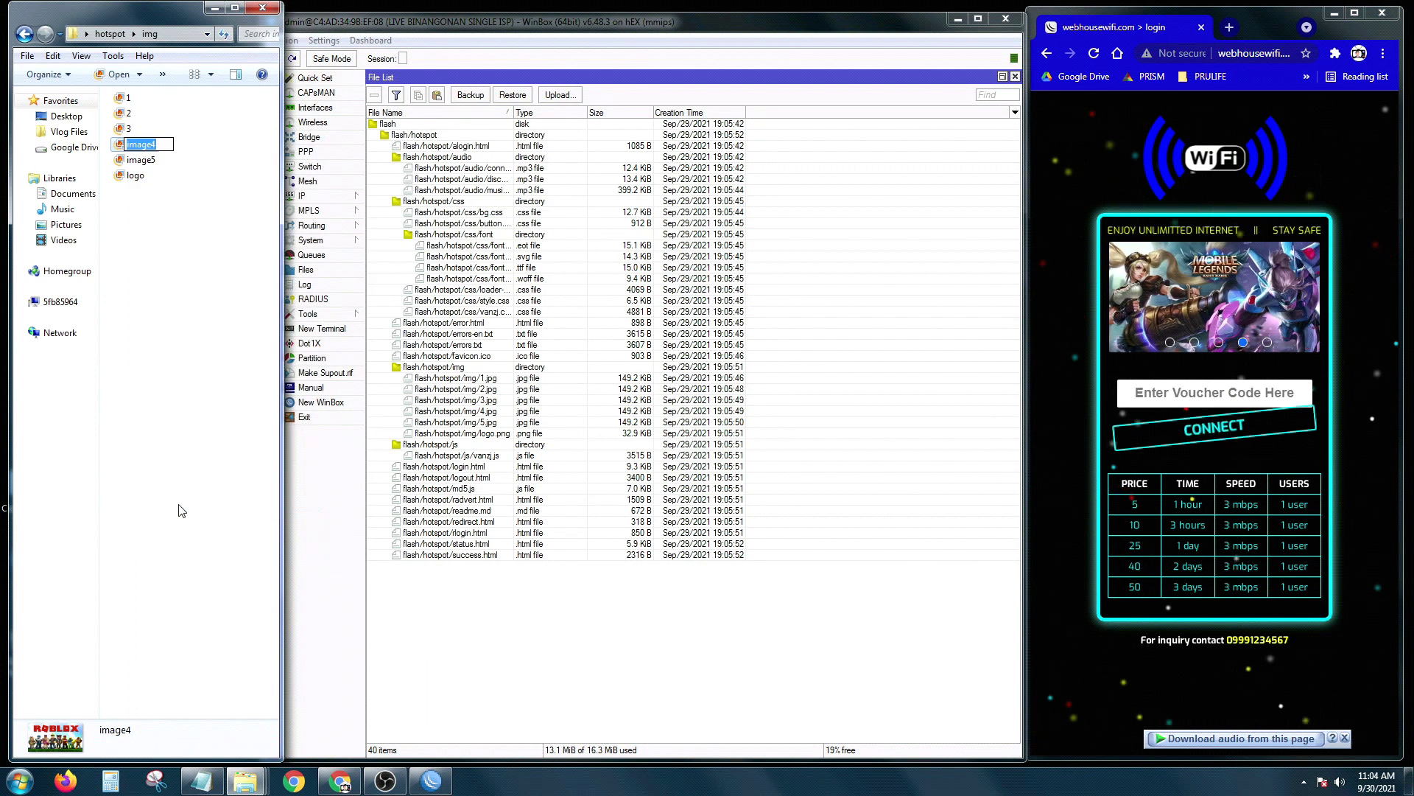
{"action": "left_click", "coordinate": [177, 487]}
{"action": "left_click", "coordinate": [136, 159]}
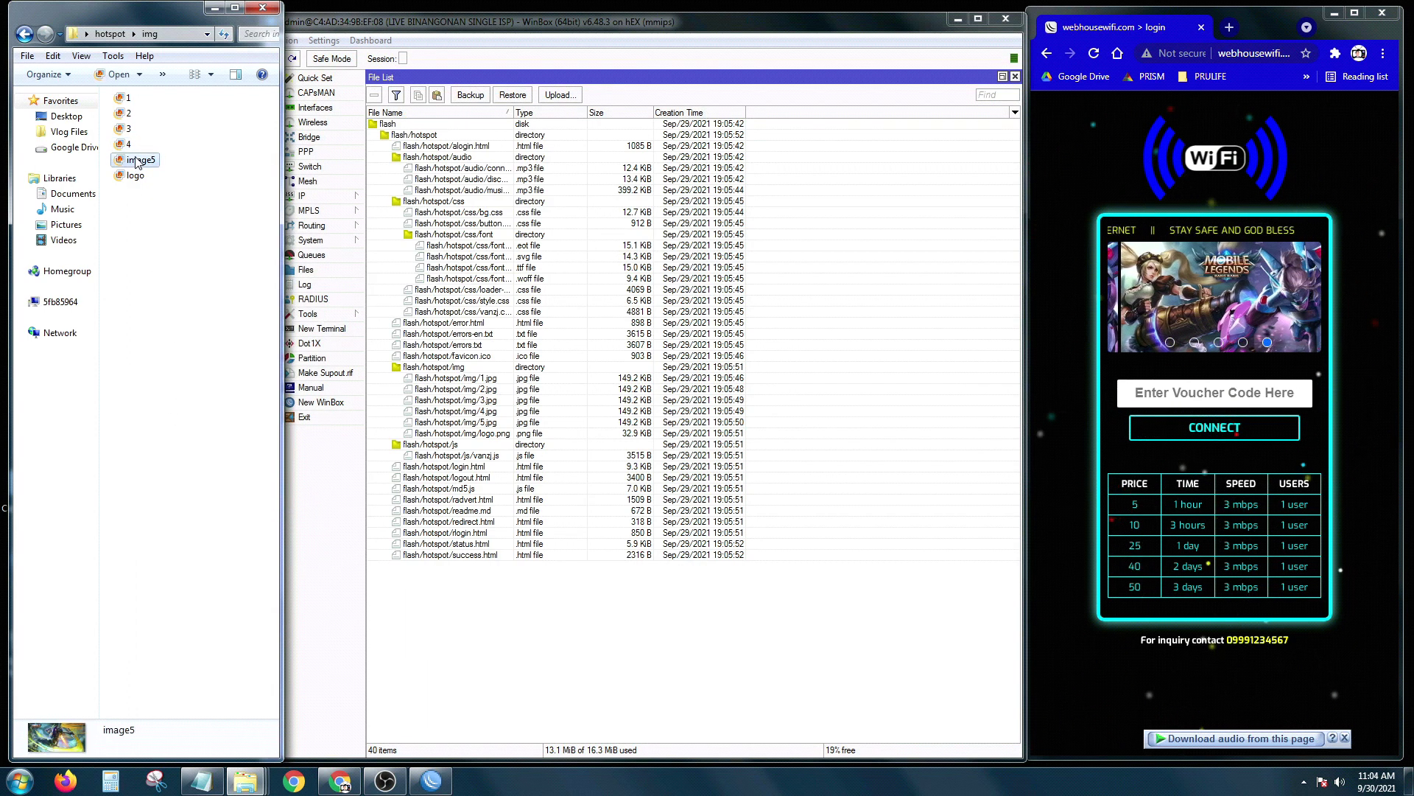
{"action": "right_click", "coordinate": [136, 159]}
{"action": "left_click", "coordinate": [172, 515]}
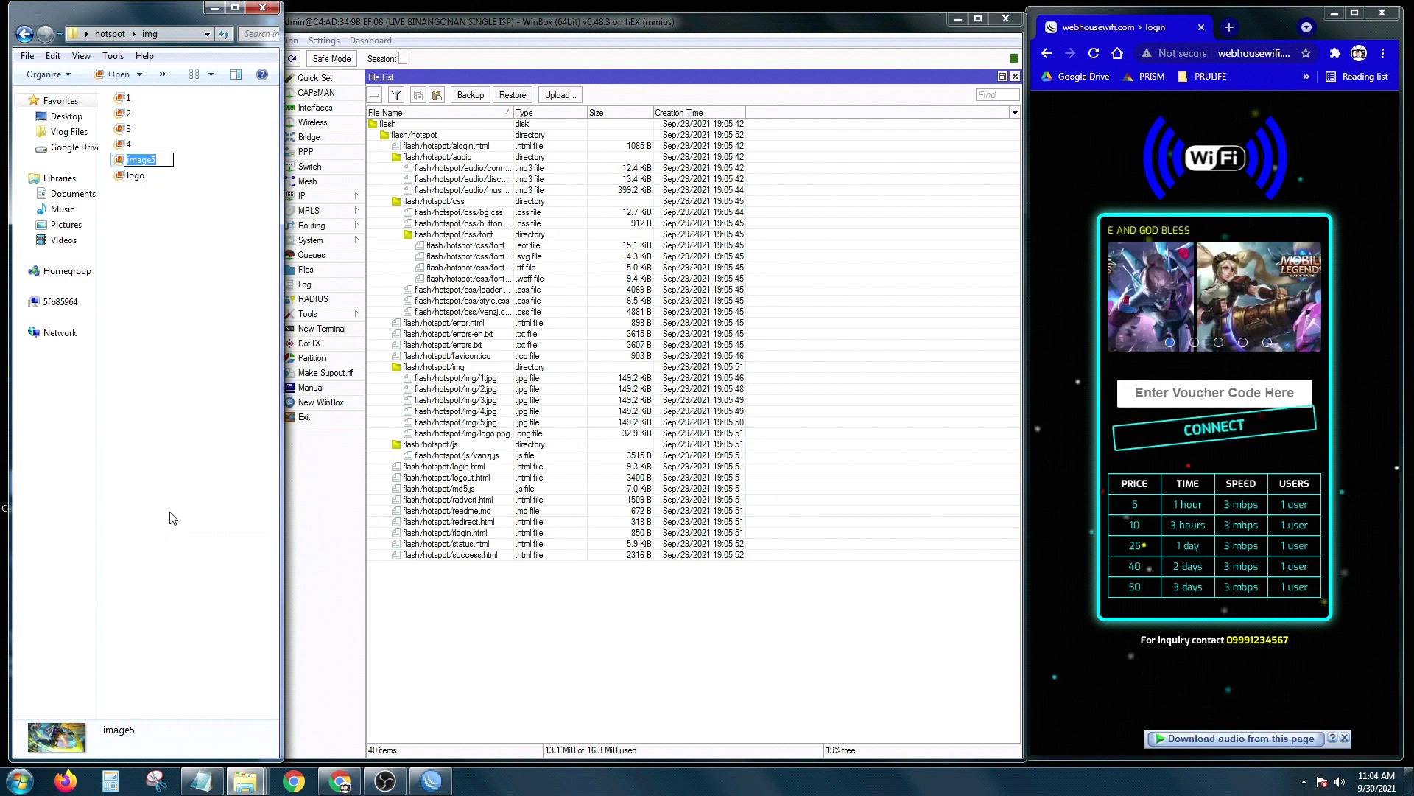
{"action": "left_click", "coordinate": [186, 420]}
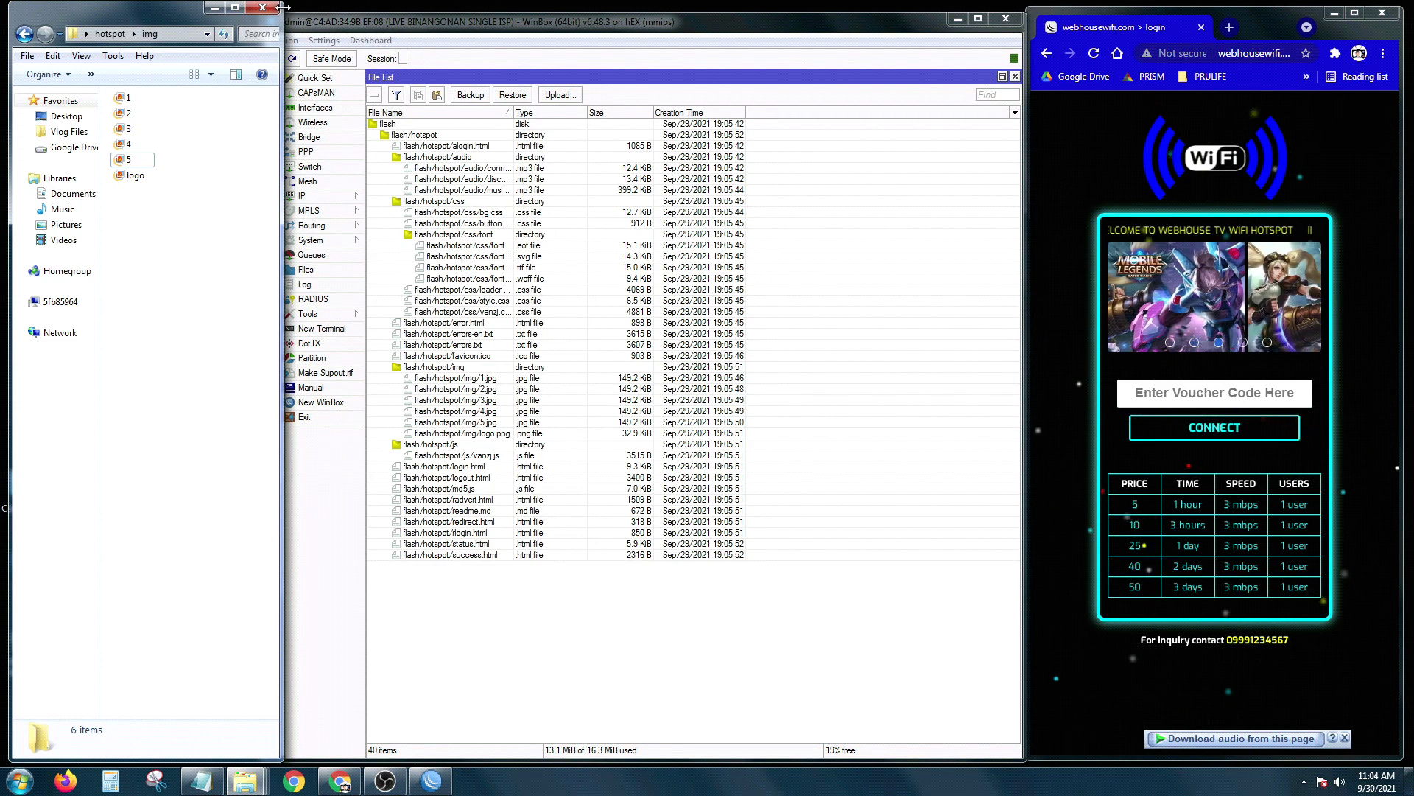
{"action": "left_click_drag", "start_coordinate": [282, 6], "coordinate": [253, 14]}
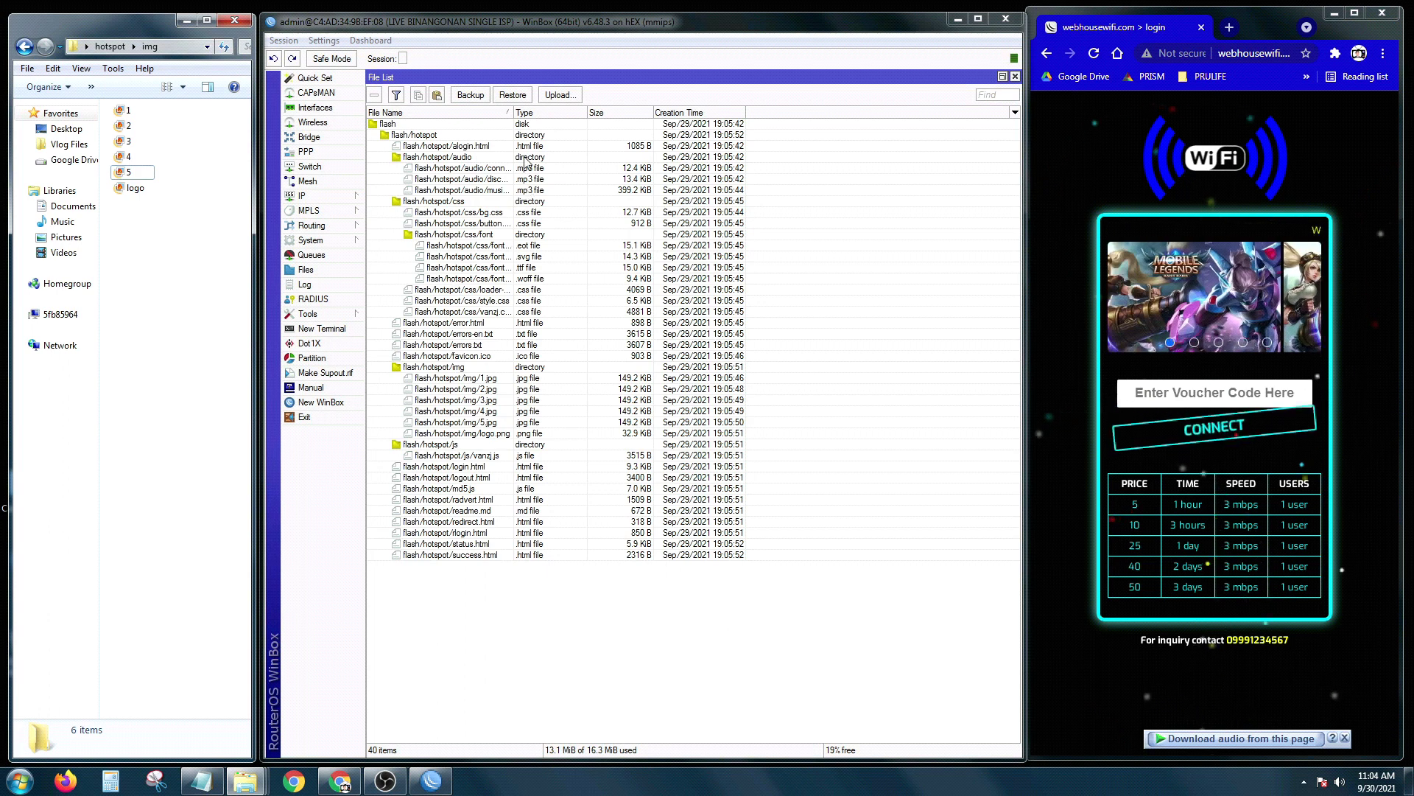
Step: Inspect the router's files such as flash/hotspot/img/1.jpg, then delete flash/hotspot
{"action": "left_click", "coordinate": [509, 112]}
{"action": "double_click", "coordinate": [510, 113]}
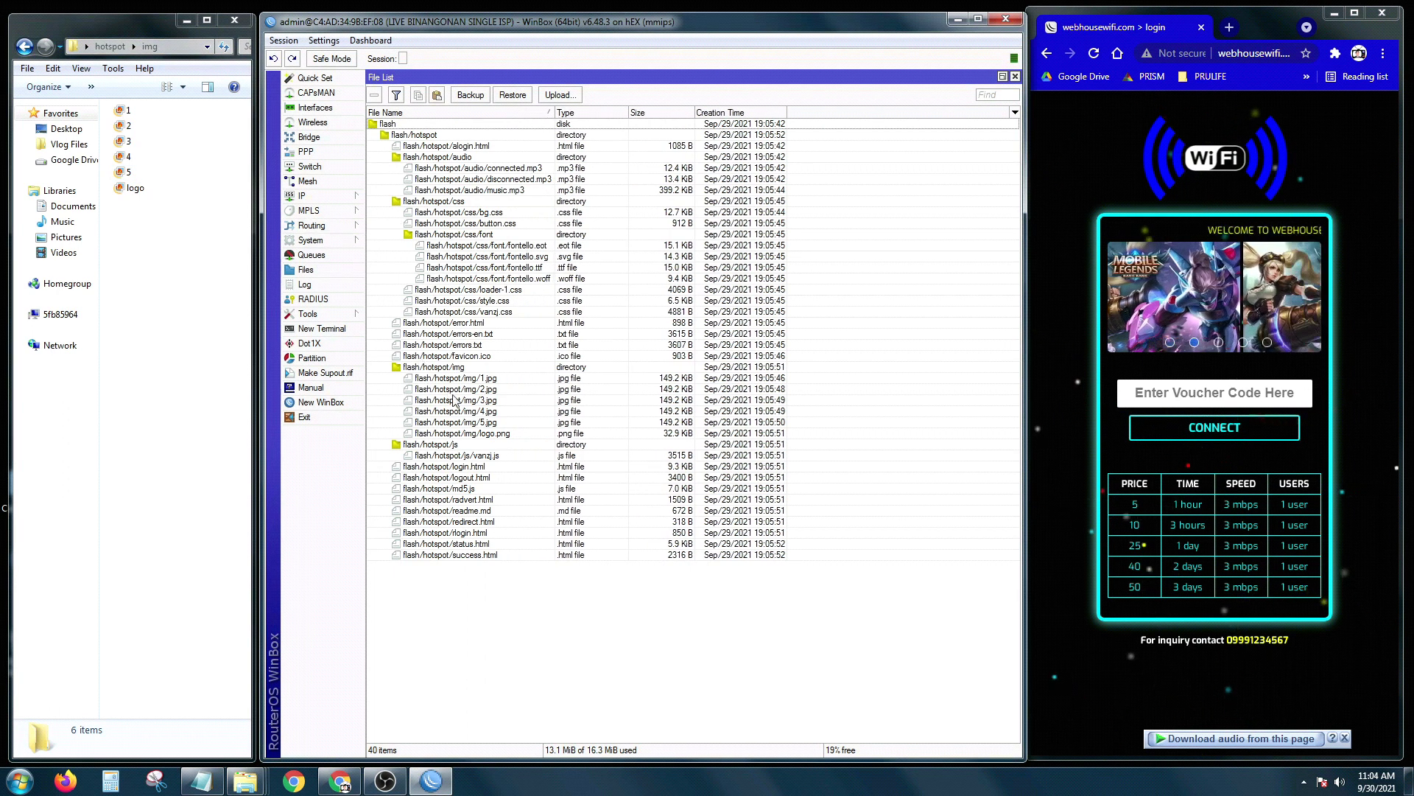
{"action": "left_click", "coordinate": [126, 112]}
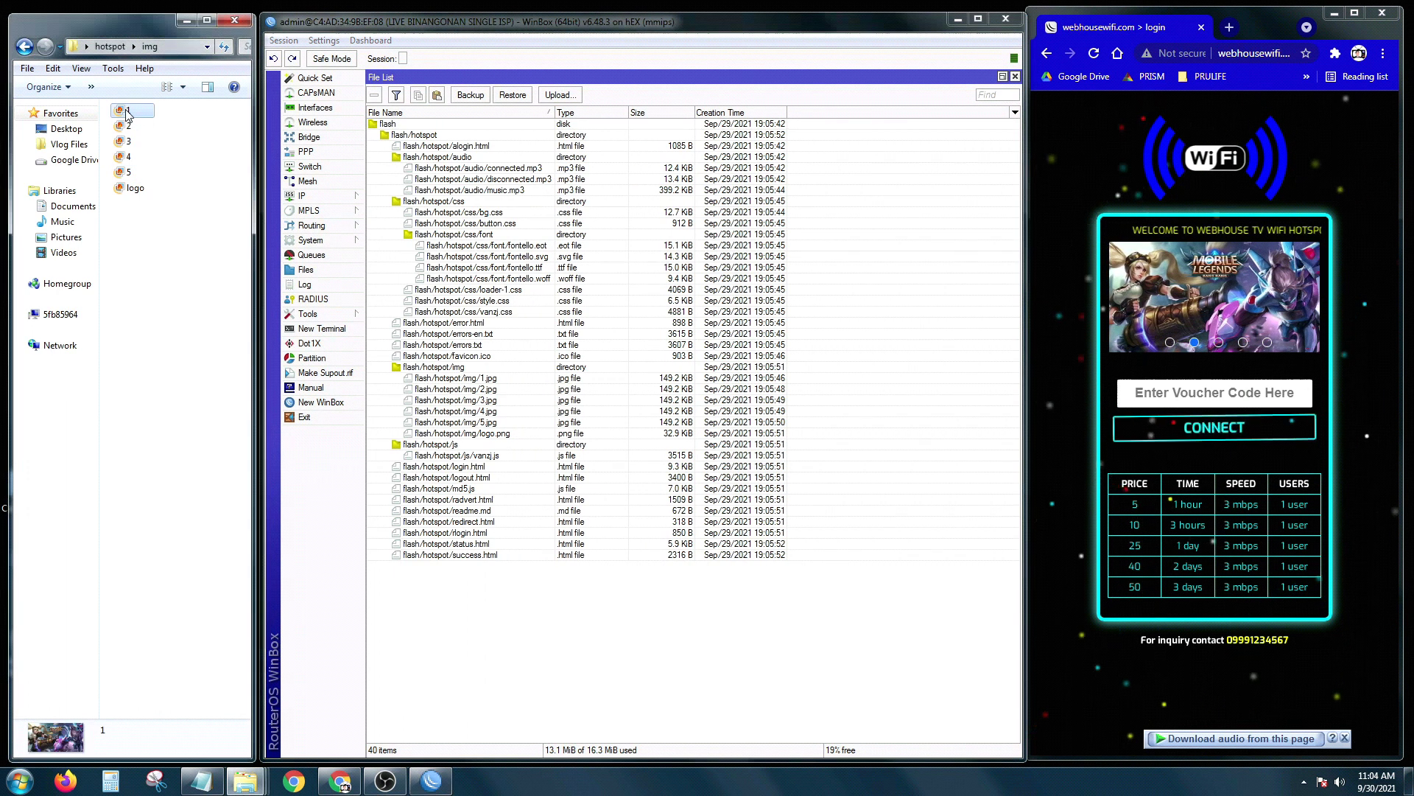
{"action": "left_click", "coordinate": [484, 380]}
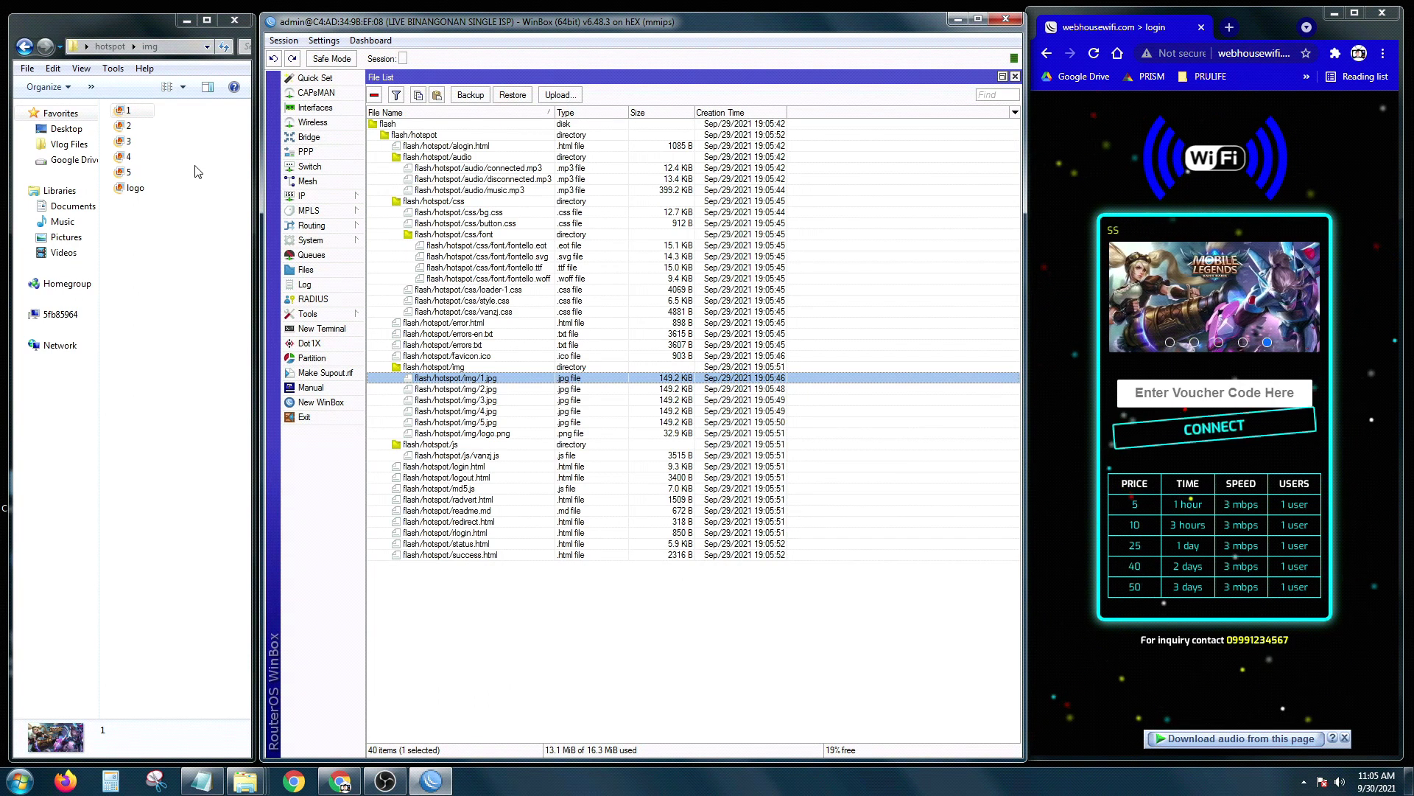
{"action": "left_click", "coordinate": [434, 136]}
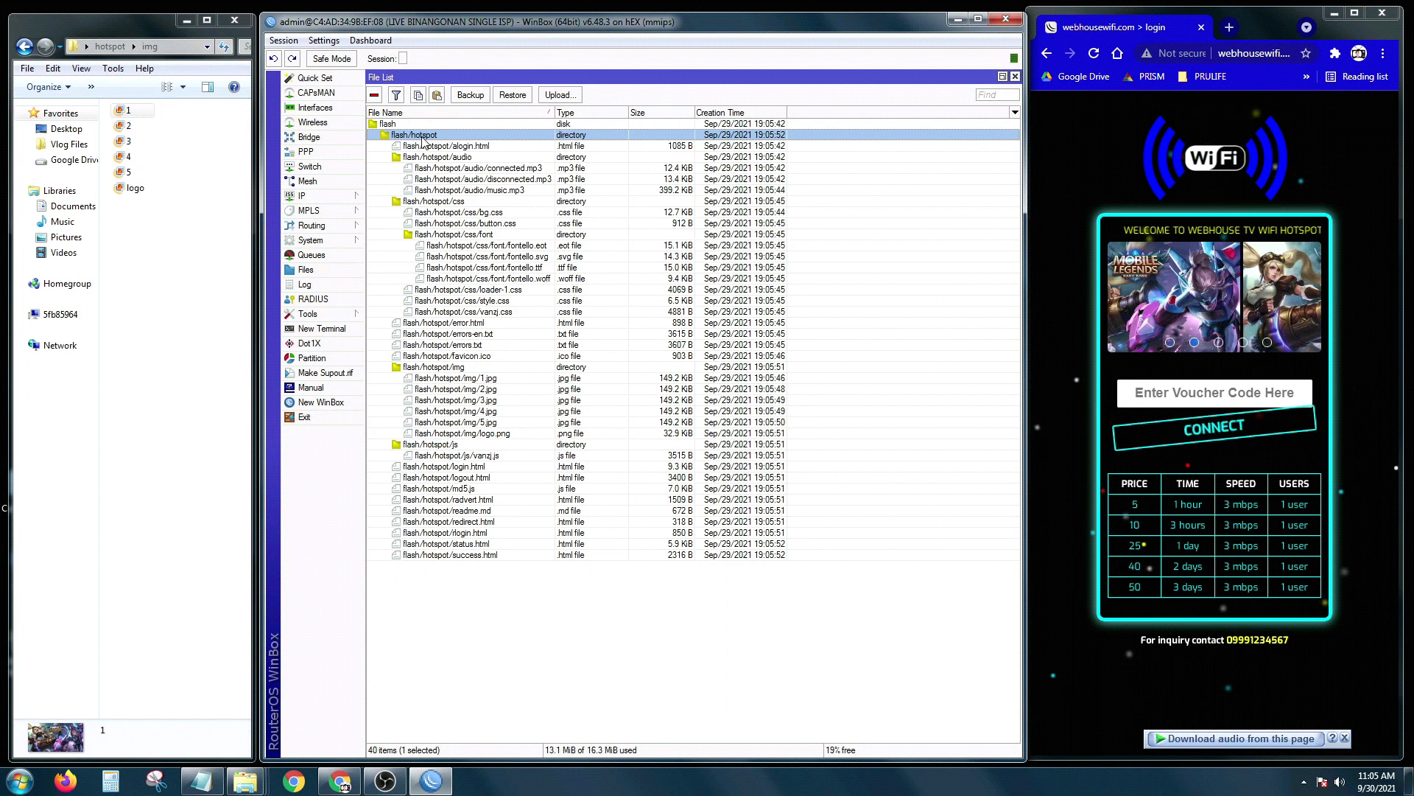
{"action": "left_click", "coordinate": [375, 100]}
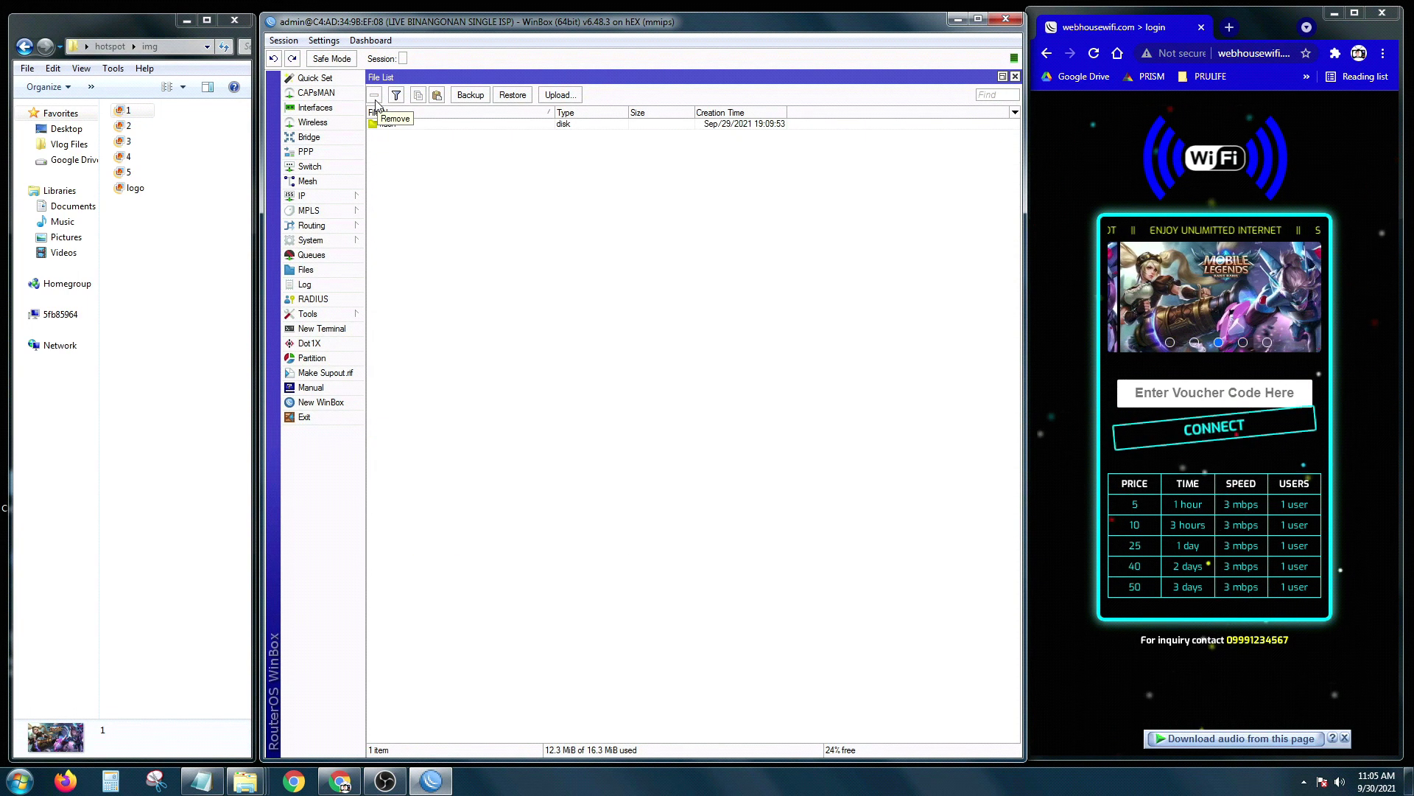
Step: Re-upload the updated desktop hotspot folder into WinBox's flash file list, restoring 40 items
{"action": "left_click", "coordinate": [186, 20]}
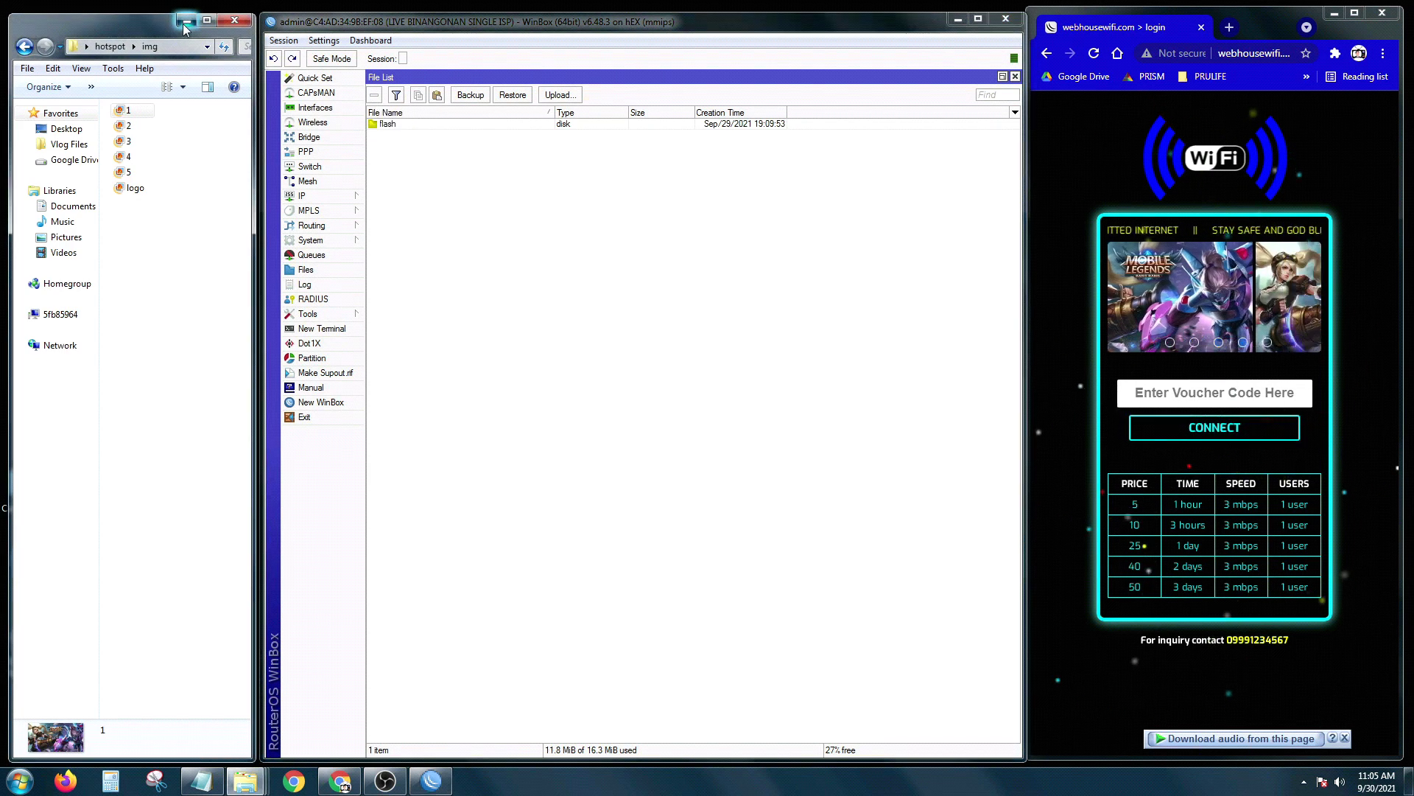
{"action": "left_click", "coordinate": [77, 111]}
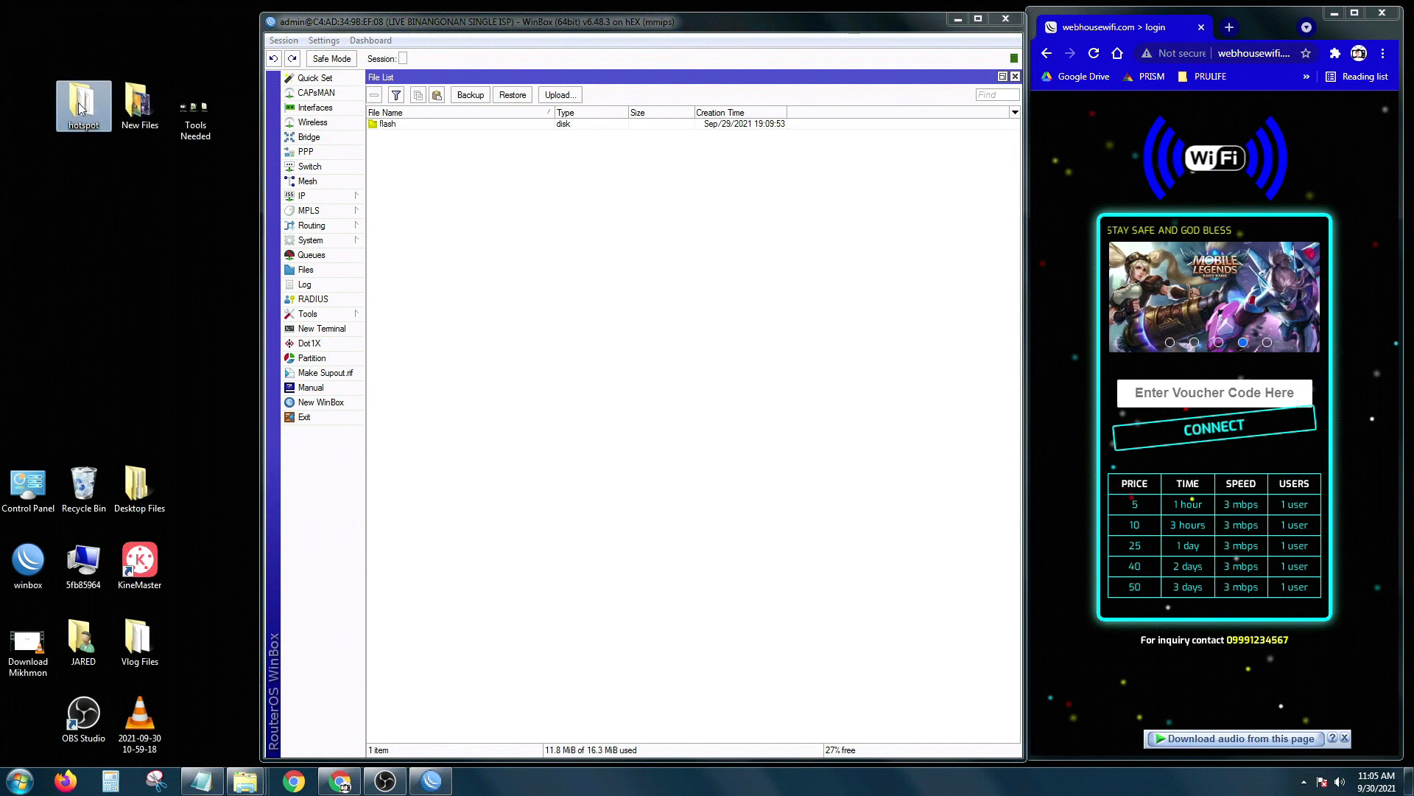
{"action": "left_click_drag", "start_coordinate": [77, 110], "coordinate": [391, 127]}
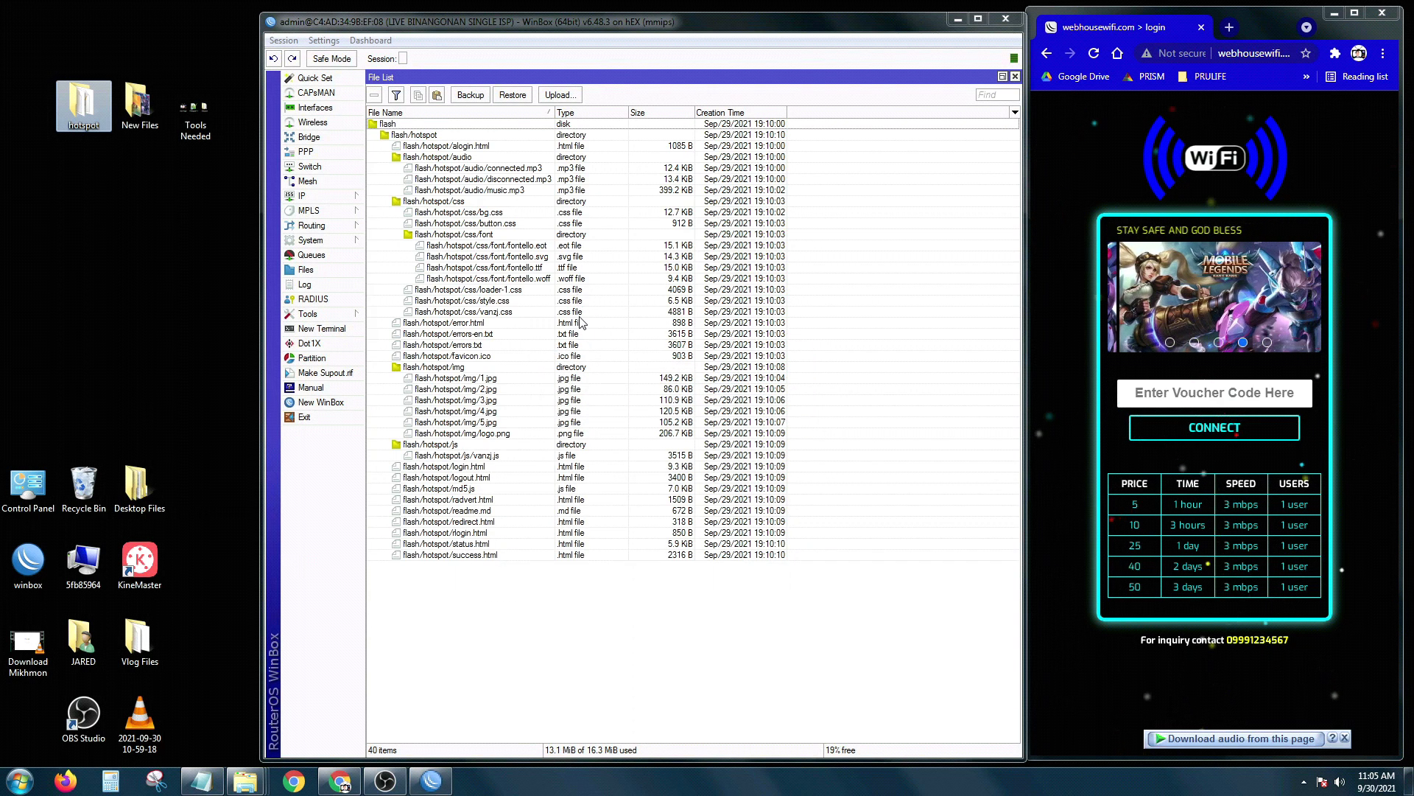
Step: Reload the Chrome hotspot login page so it shows the new WEBHOUSE TV slideshow
{"action": "left_click", "coordinate": [1094, 58]}
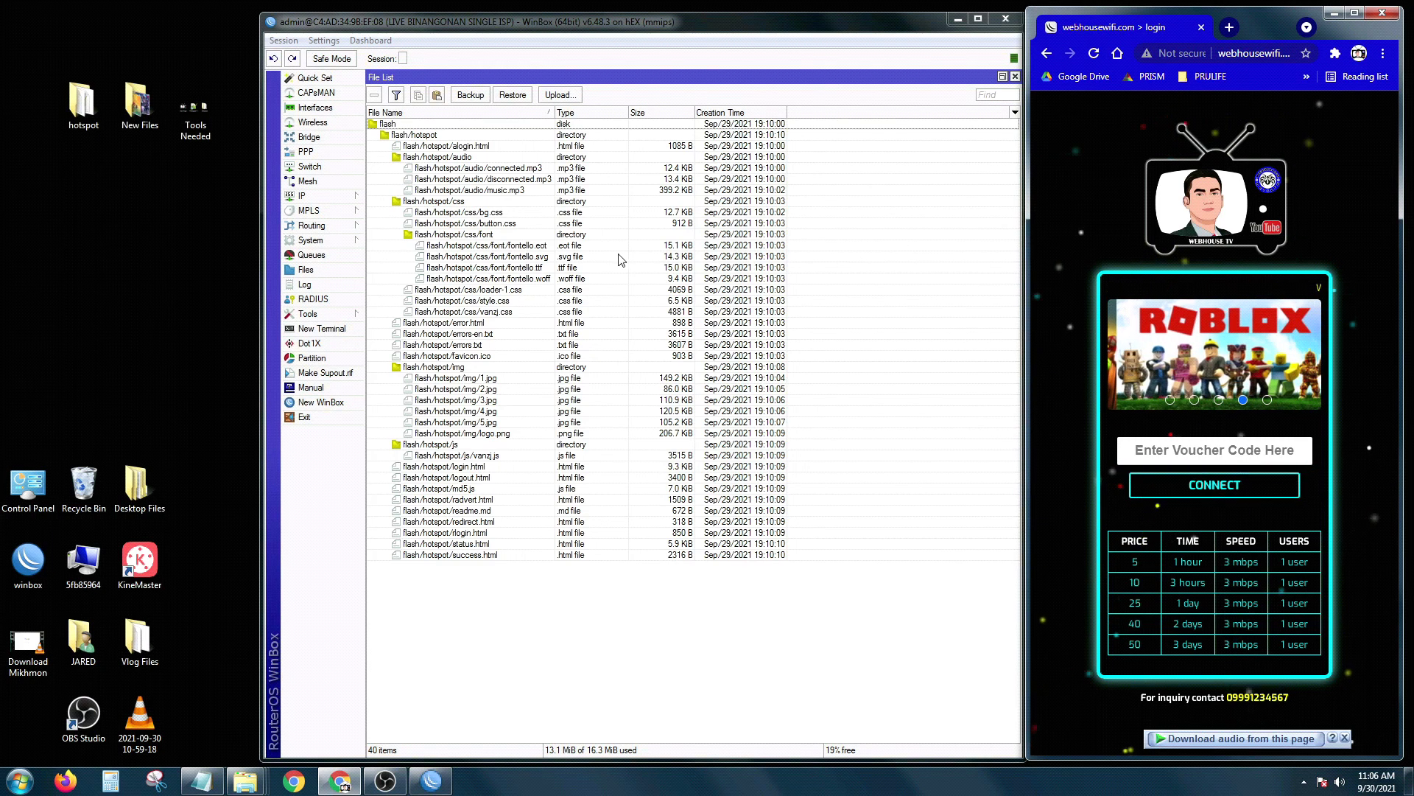
Step: Open the desktop hotspot folder and edit its login file in Notepad++
{"action": "double_click", "coordinate": [81, 103]}
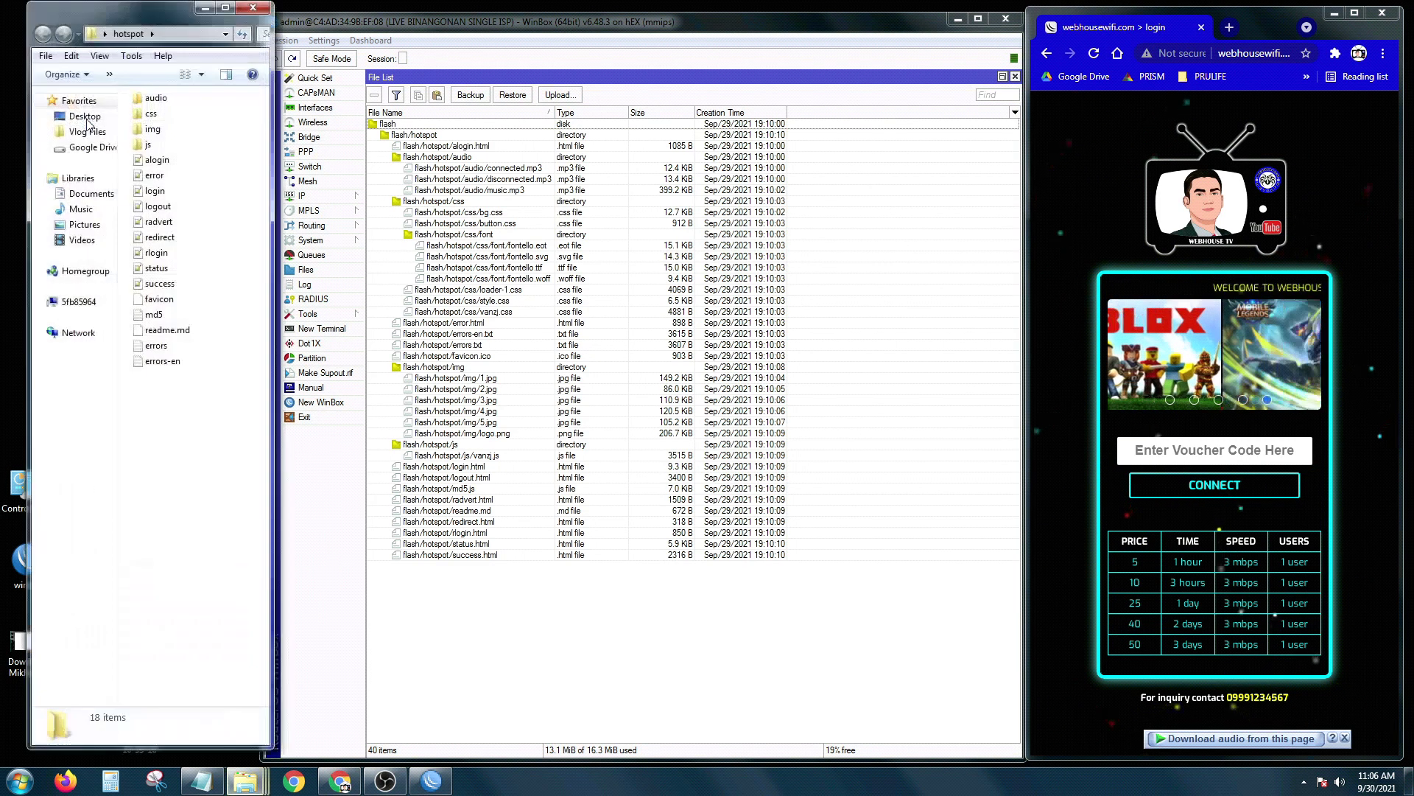
{"action": "left_click_drag", "start_coordinate": [123, 15], "coordinate": [109, 23]}
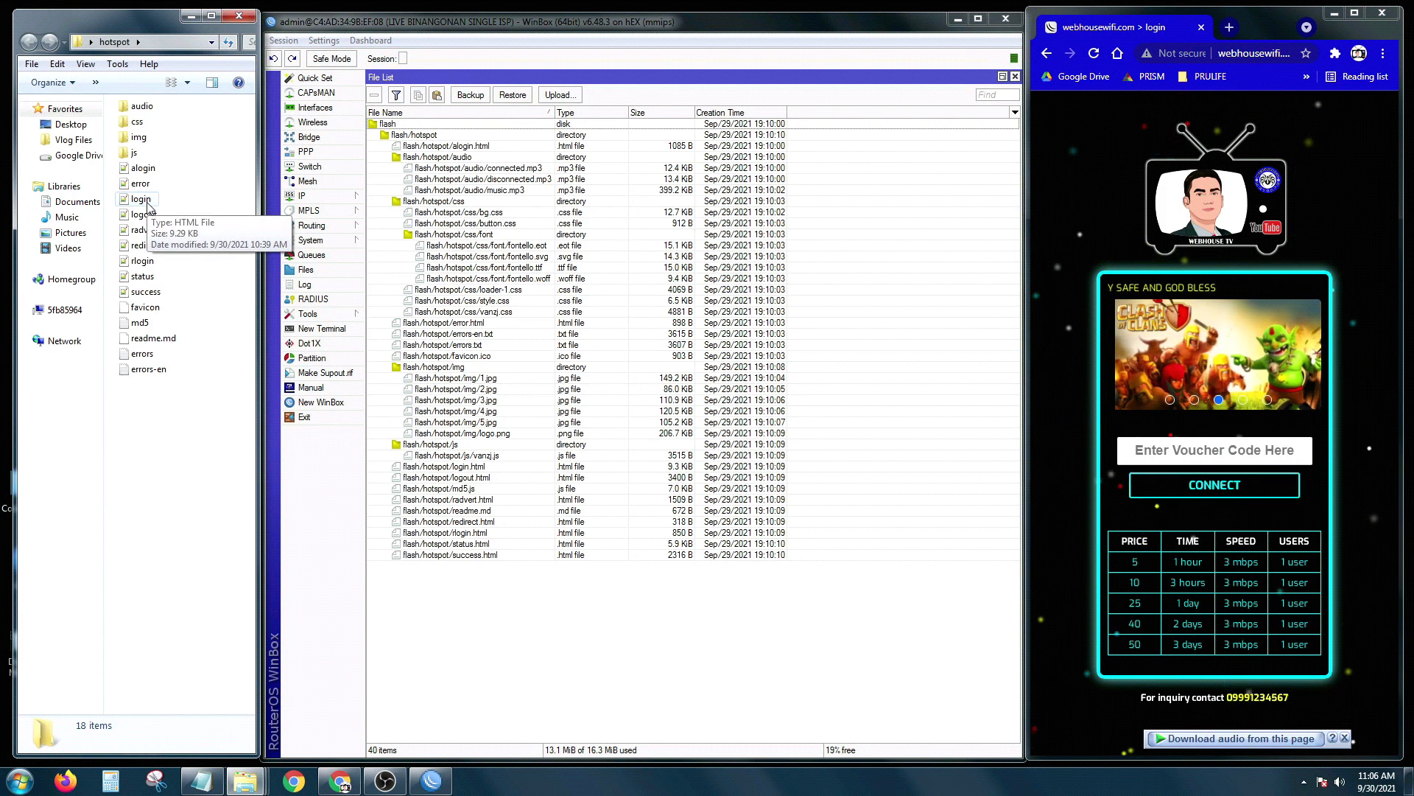
{"action": "right_click", "coordinate": [150, 205]}
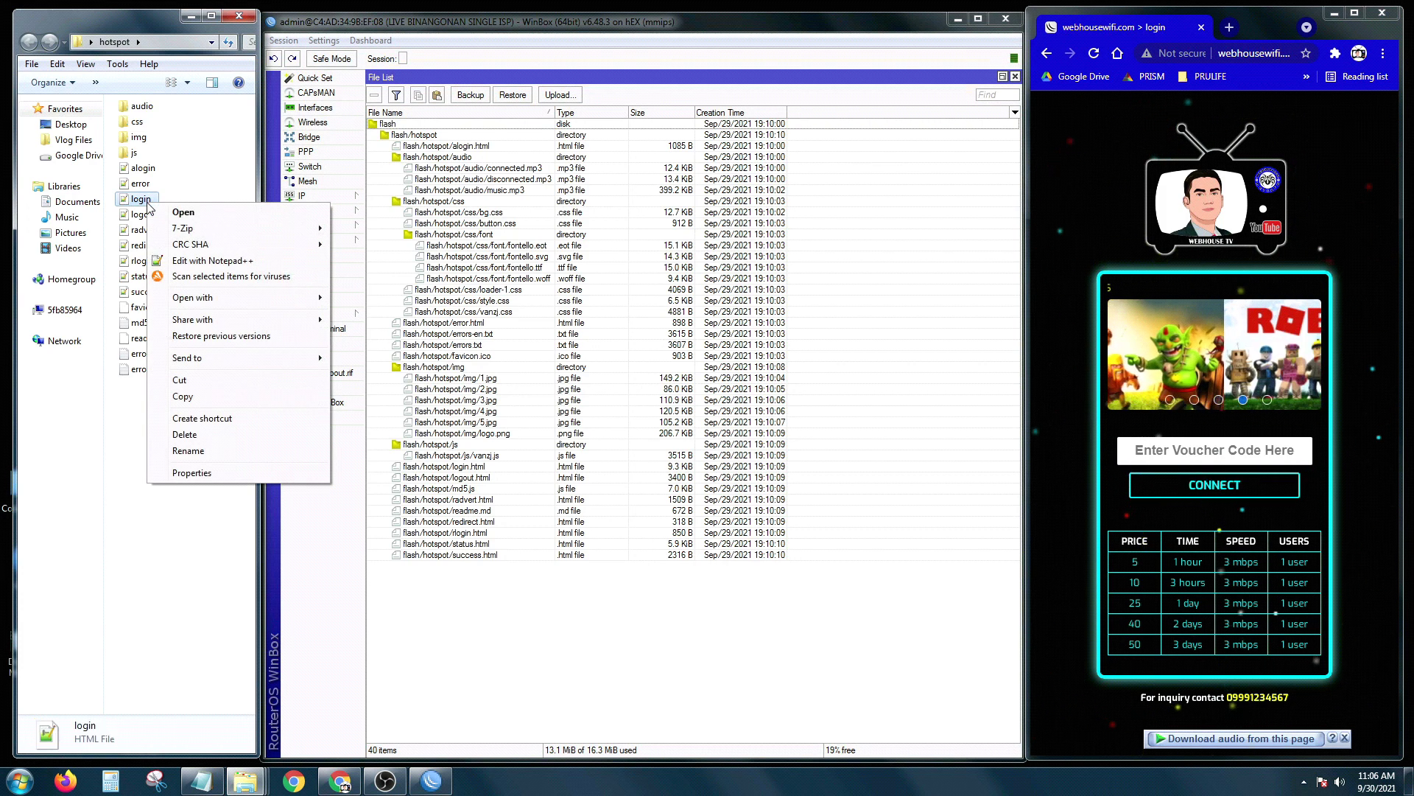
{"action": "left_click", "coordinate": [213, 261]}
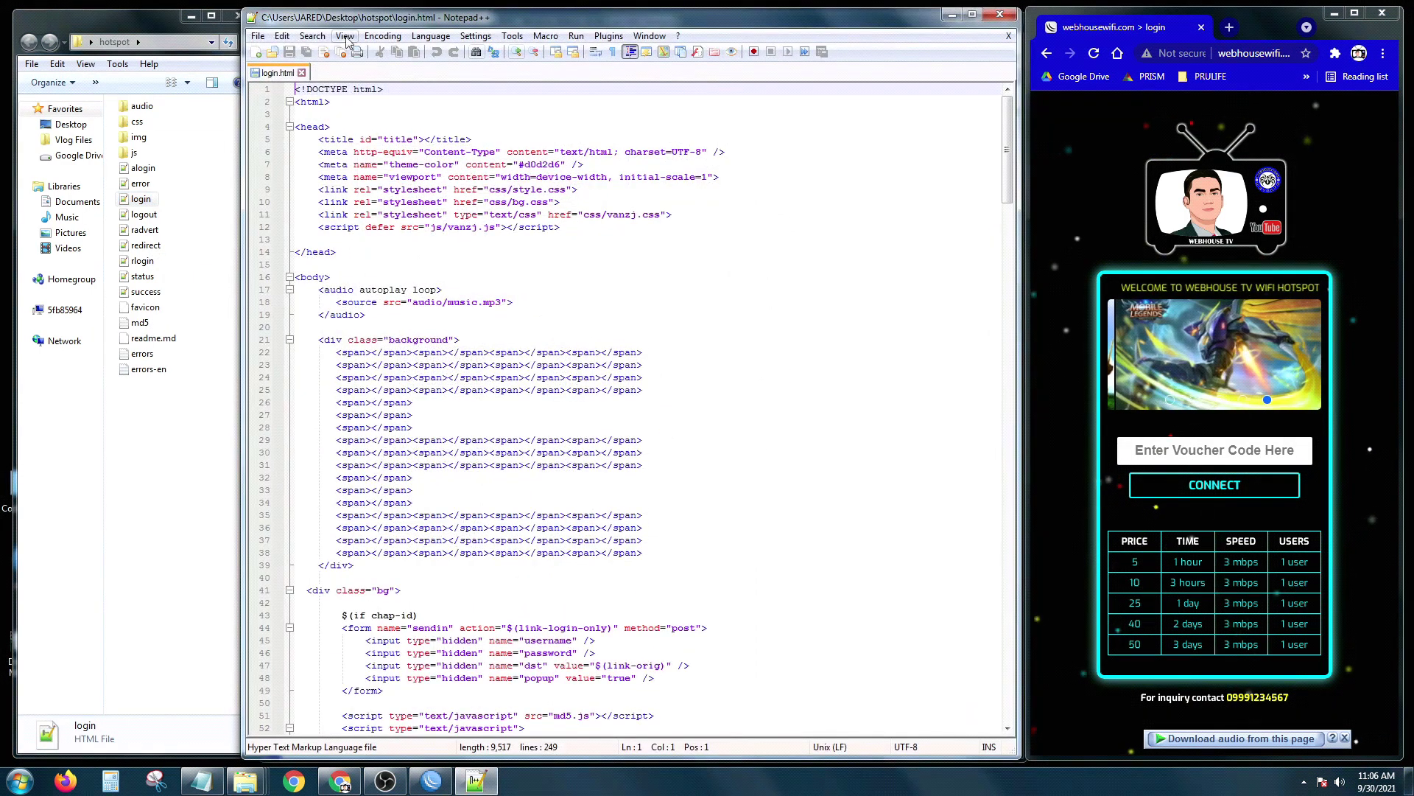
Step: On line 72, replace the marquee's 'WEBHOUSE TV WIFI HOTSPOT' with 'MY HOTSPOT NAME'
{"action": "left_click_drag", "start_coordinate": [245, 8], "coordinate": [263, 18]}
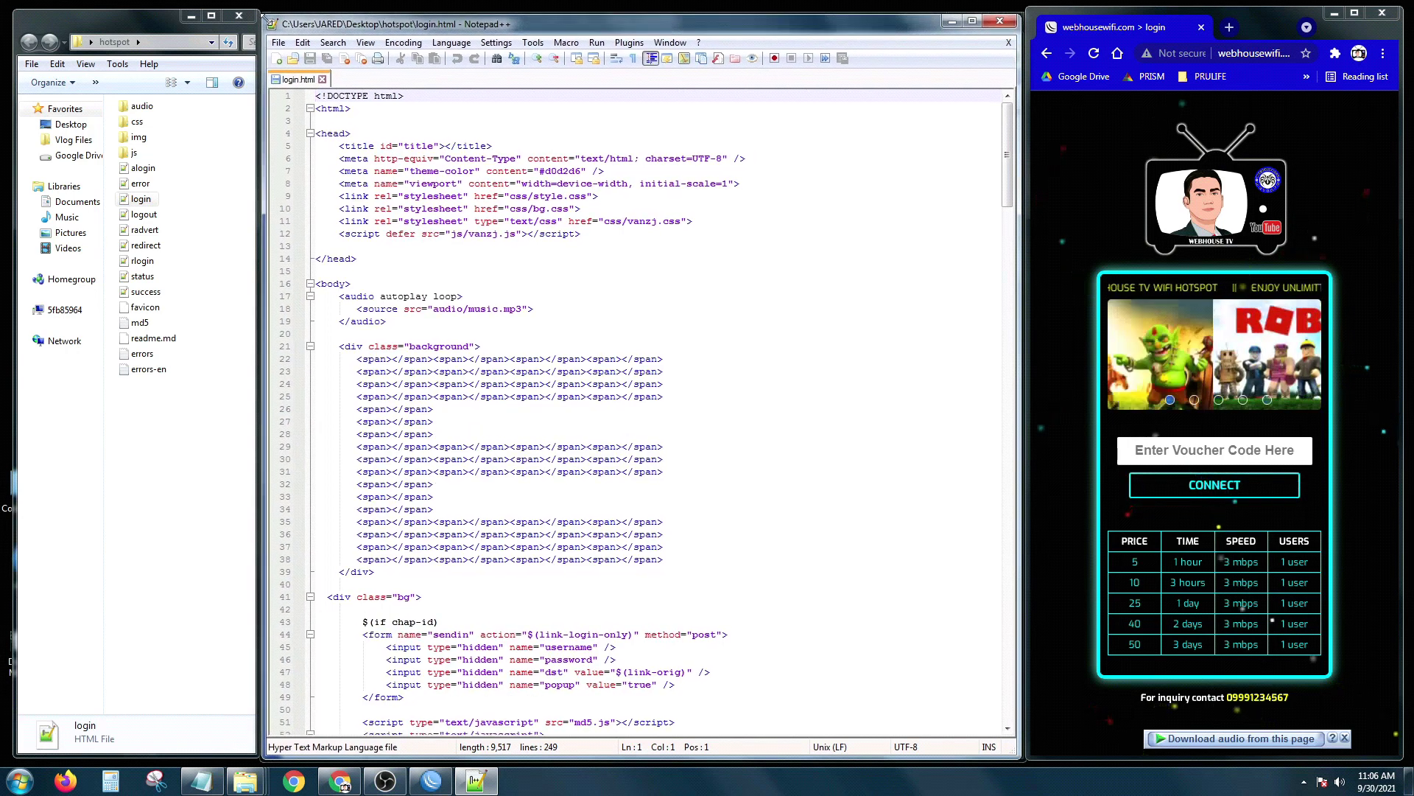
{"action": "left_click", "coordinate": [593, 267]}
{"action": "scroll", "coordinate": [593, 266], "scroll_direction": "down", "scroll_amount": 7}
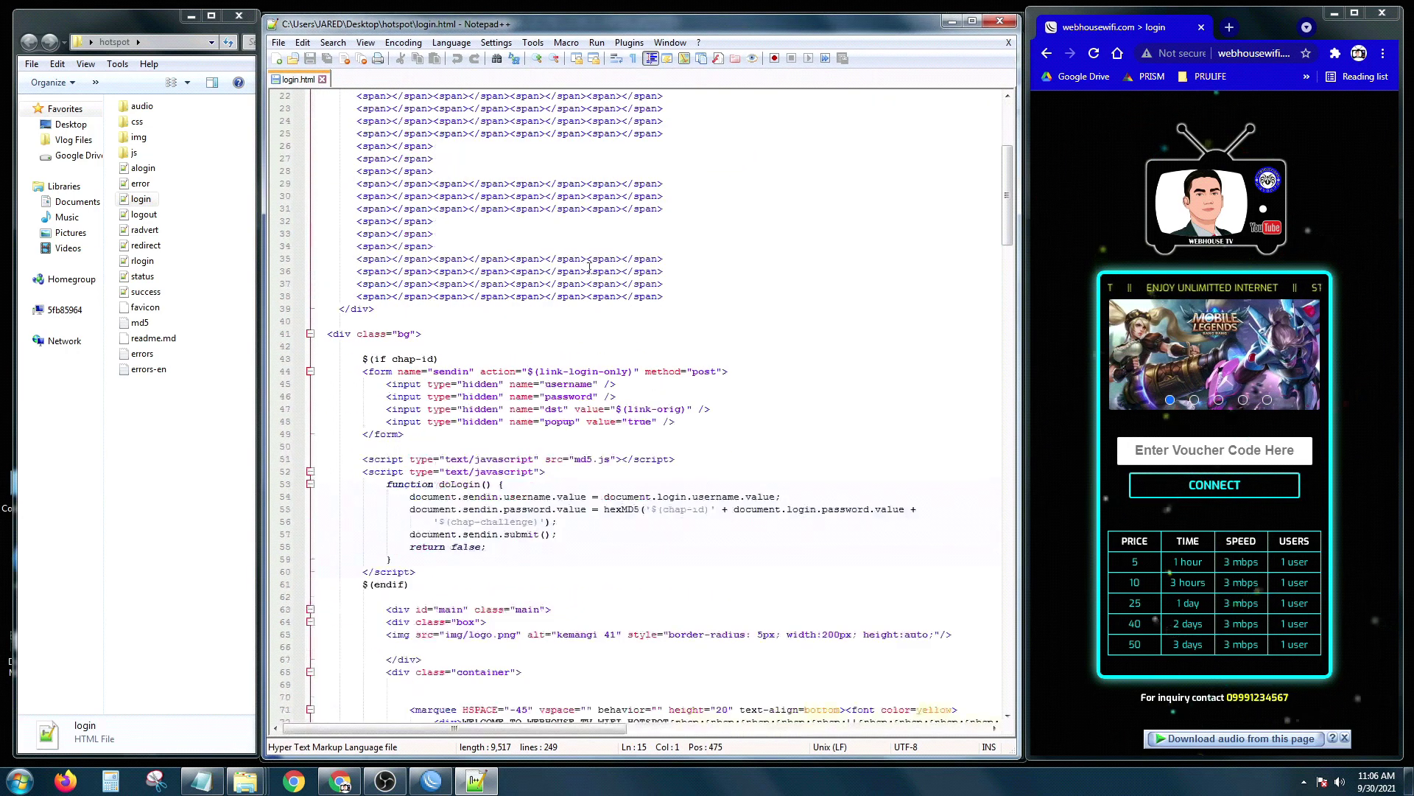
{"action": "scroll", "coordinate": [587, 269], "scroll_direction": "down", "scroll_amount": 5}
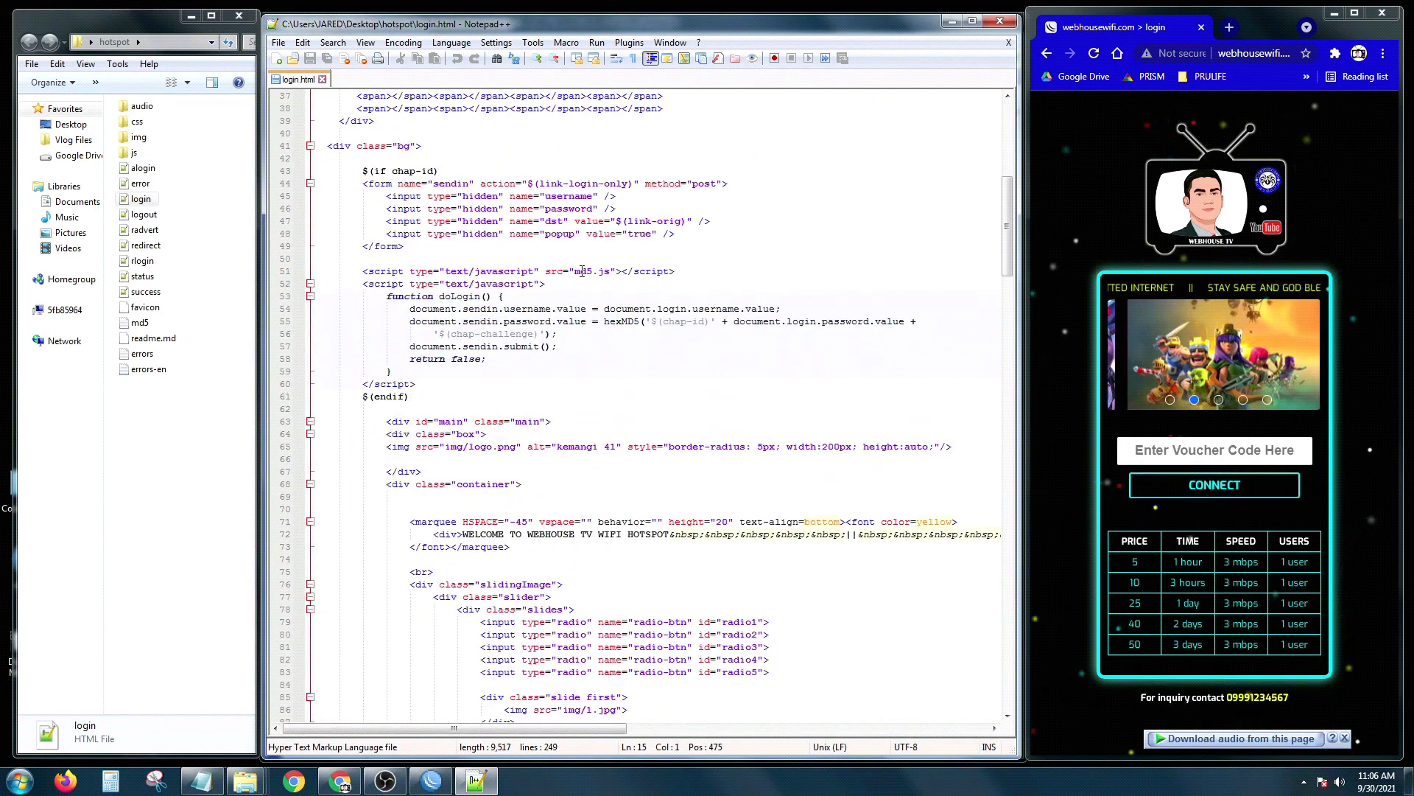
{"action": "scroll", "coordinate": [579, 273], "scroll_direction": "down", "scroll_amount": 2}
{"action": "scroll", "coordinate": [593, 394], "scroll_direction": "down", "scroll_amount": 1}
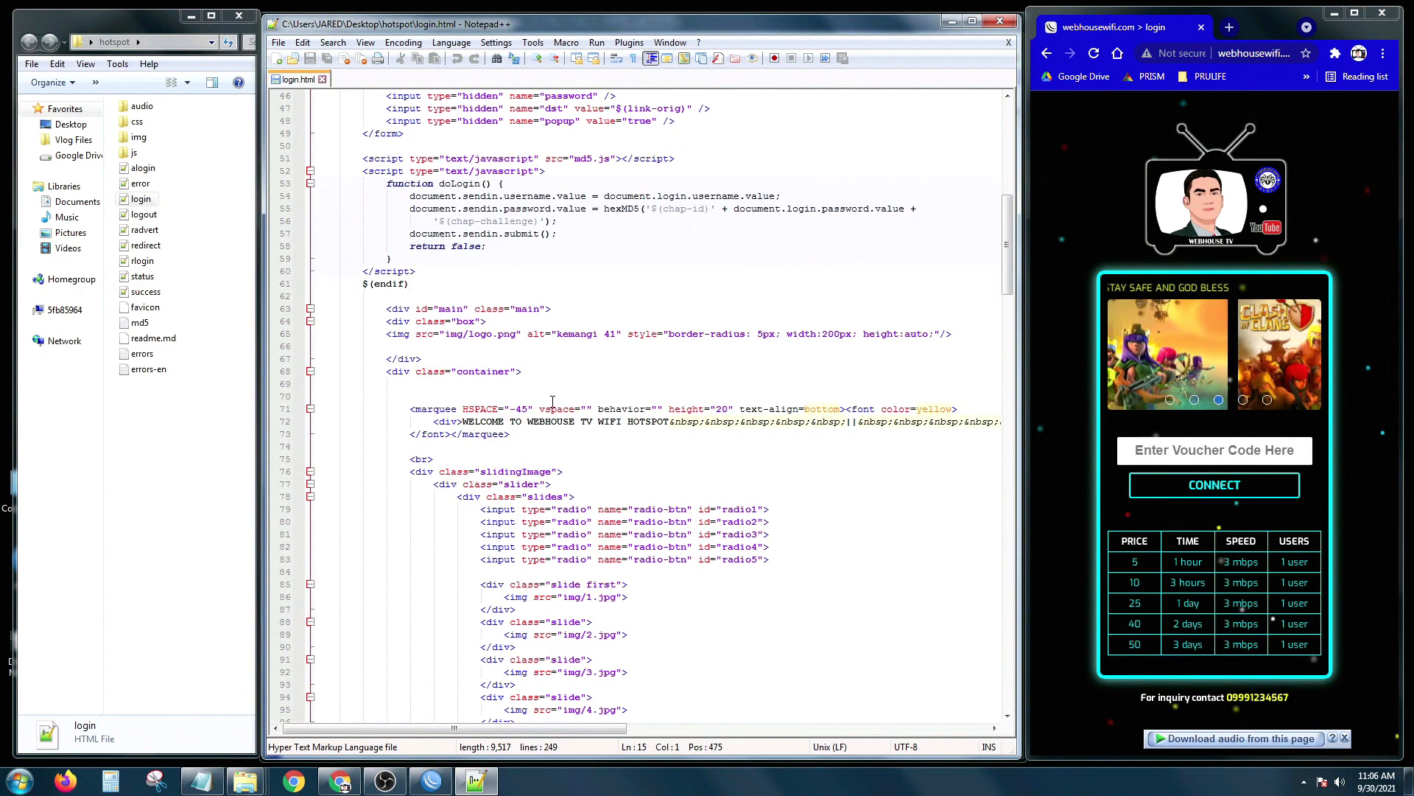
{"action": "left_click_drag", "start_coordinate": [465, 423], "coordinate": [645, 419]}
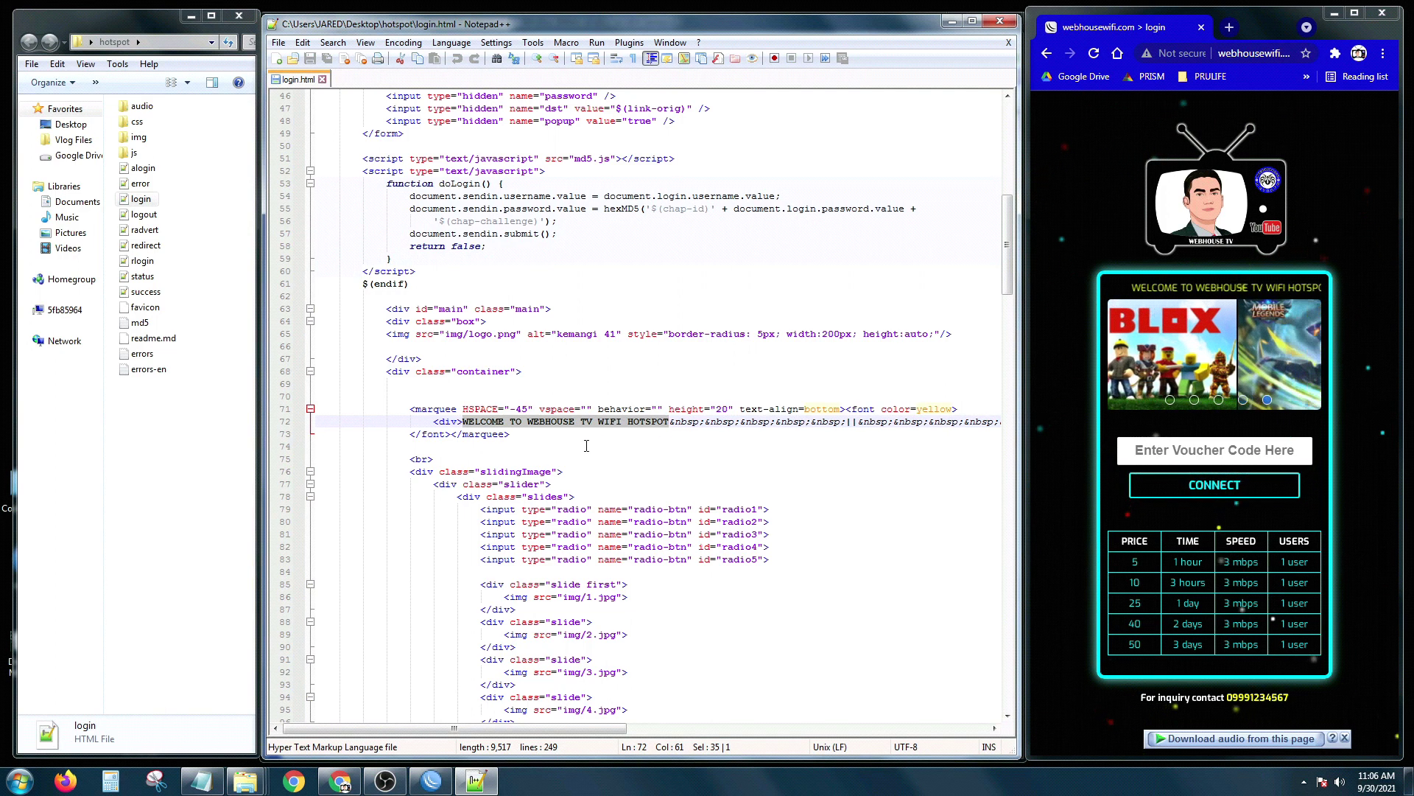
{"action": "left_click", "coordinate": [555, 446]}
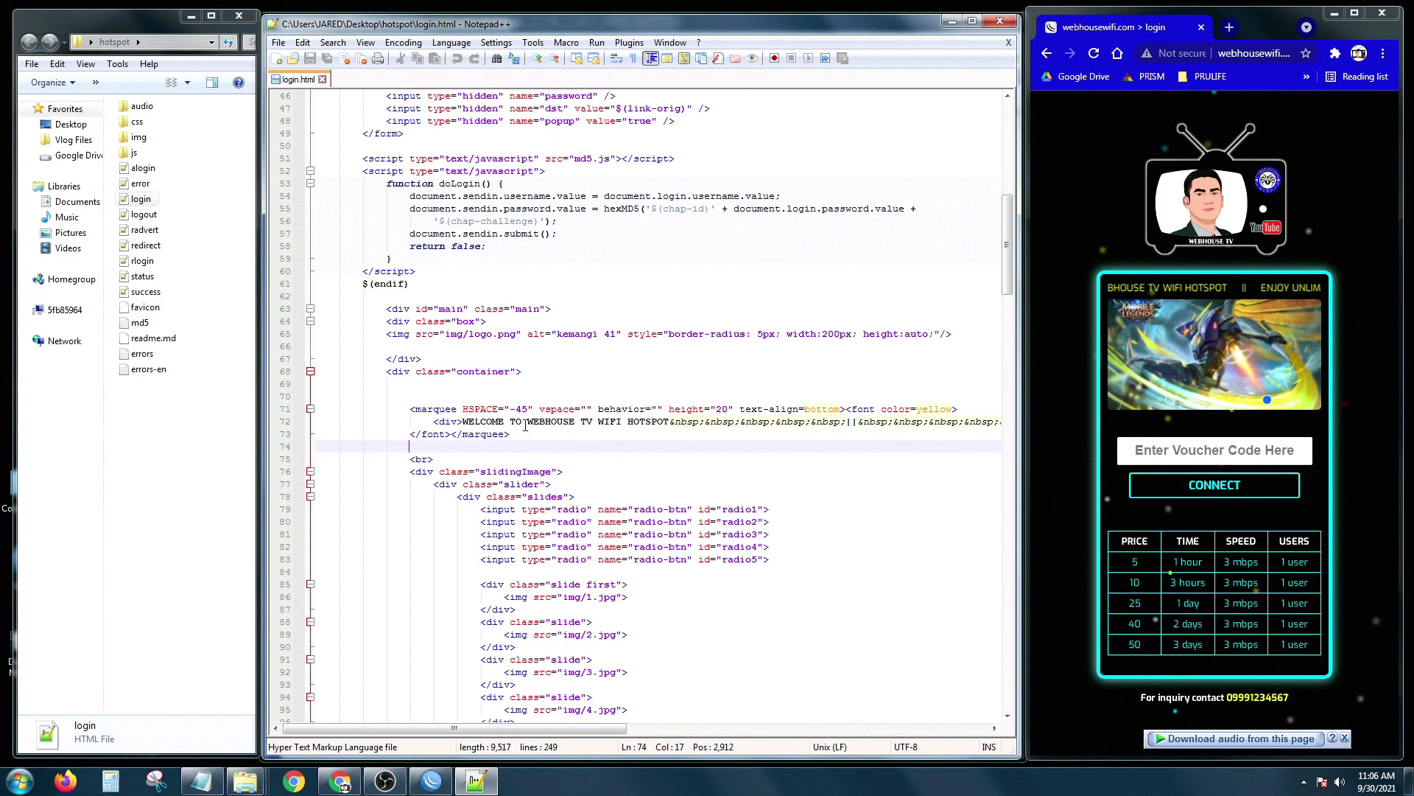
{"action": "left_click_drag", "start_coordinate": [528, 423], "coordinate": [671, 425]}
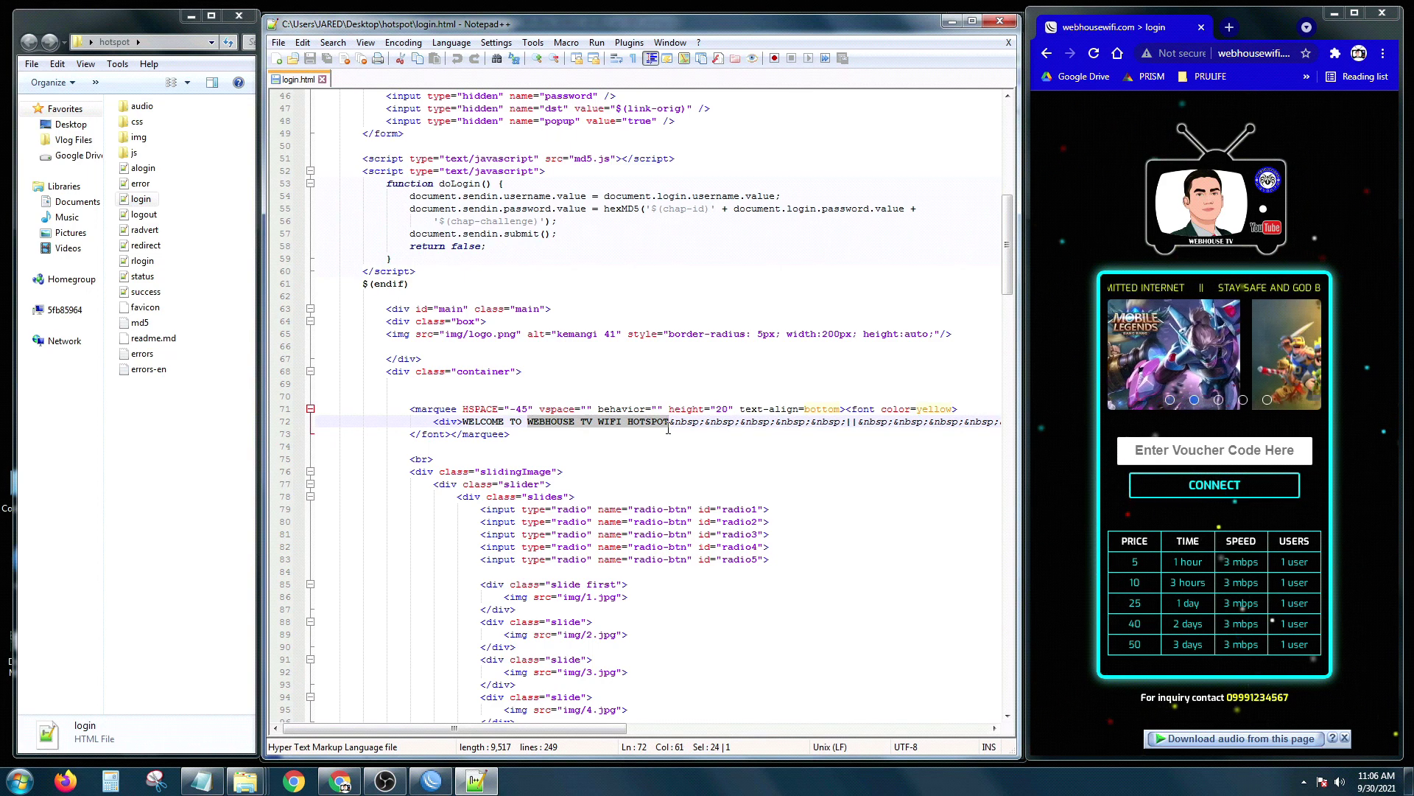
{"action": "type", "text": "MY H"}
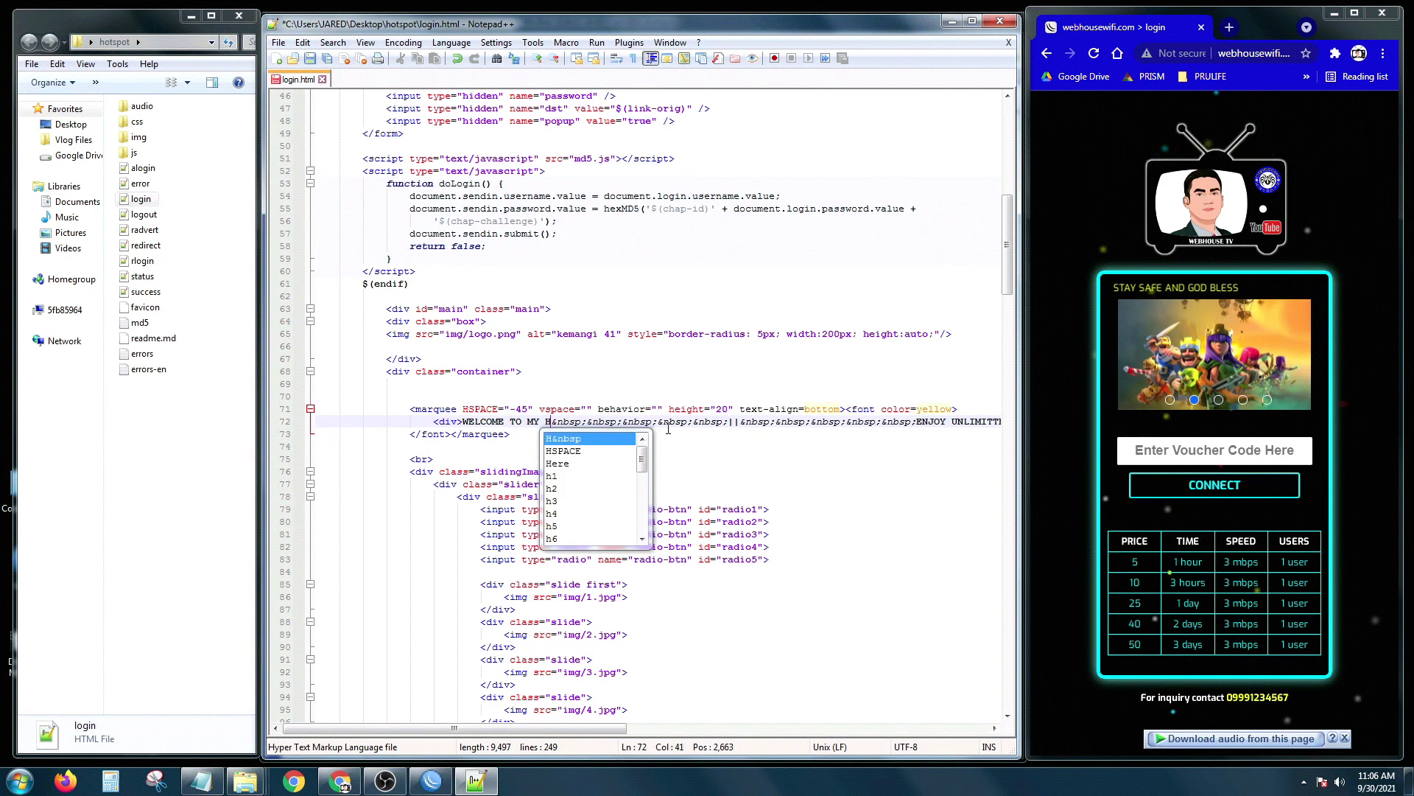
{"action": "type", "text": "OTSPOT "}
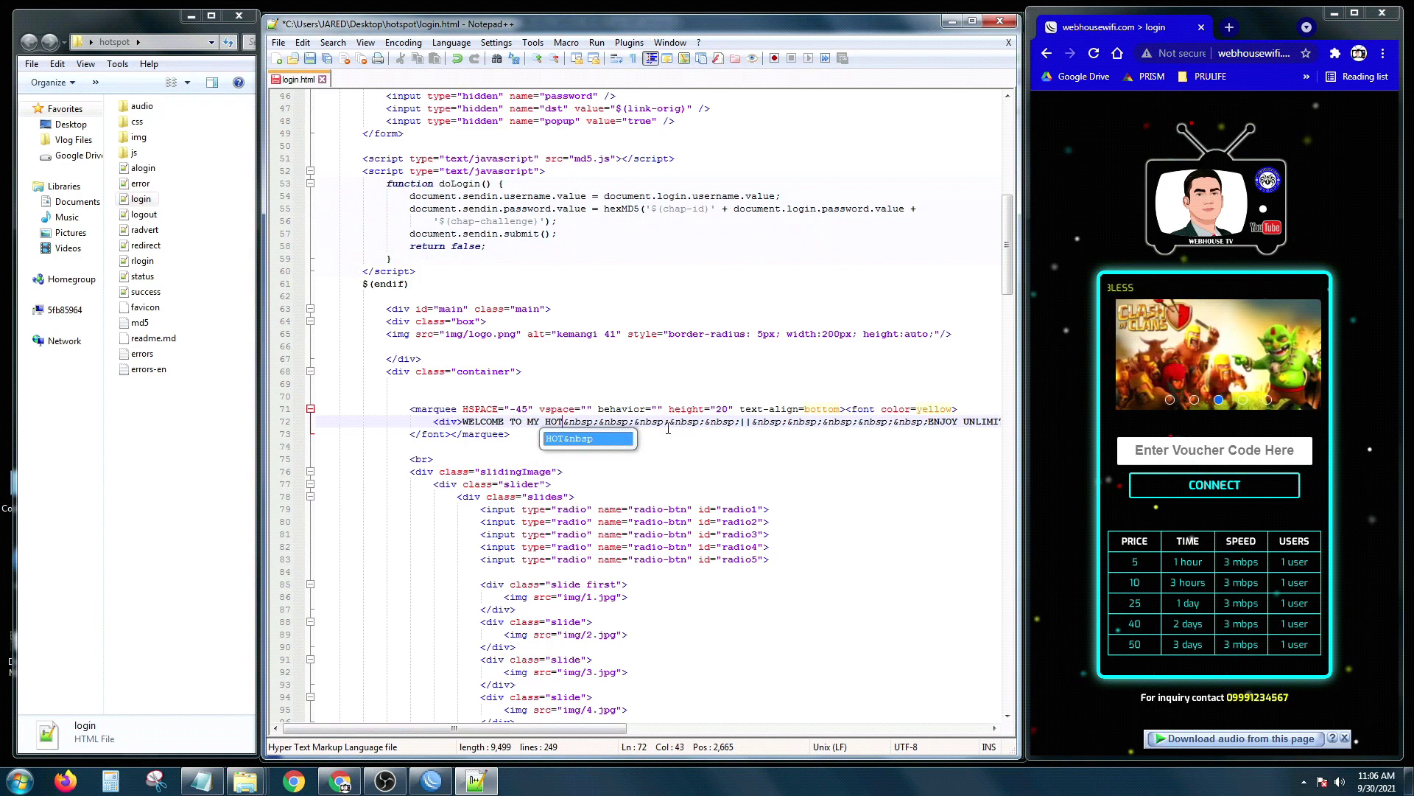
{"action": "type", "text": "NAME"}
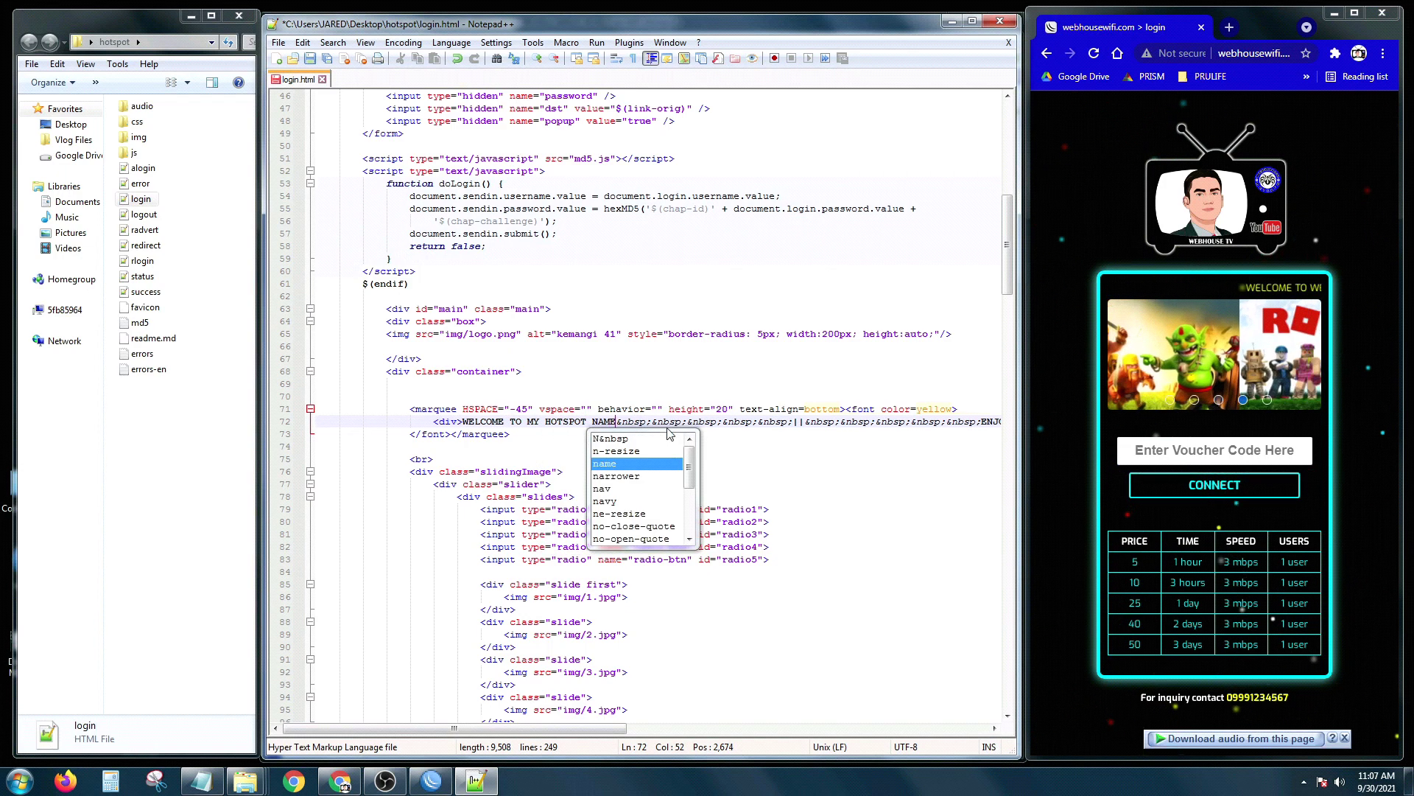
{"action": "left_click", "coordinate": [677, 458]}
Step: Change the other two marquee phrases to 'TEST 1' and 'TEST 2', then save and close
{"action": "left_click_drag", "start_coordinate": [568, 729], "coordinate": [711, 729]}
{"action": "left_click_drag", "start_coordinate": [700, 421], "coordinate": [844, 424]}
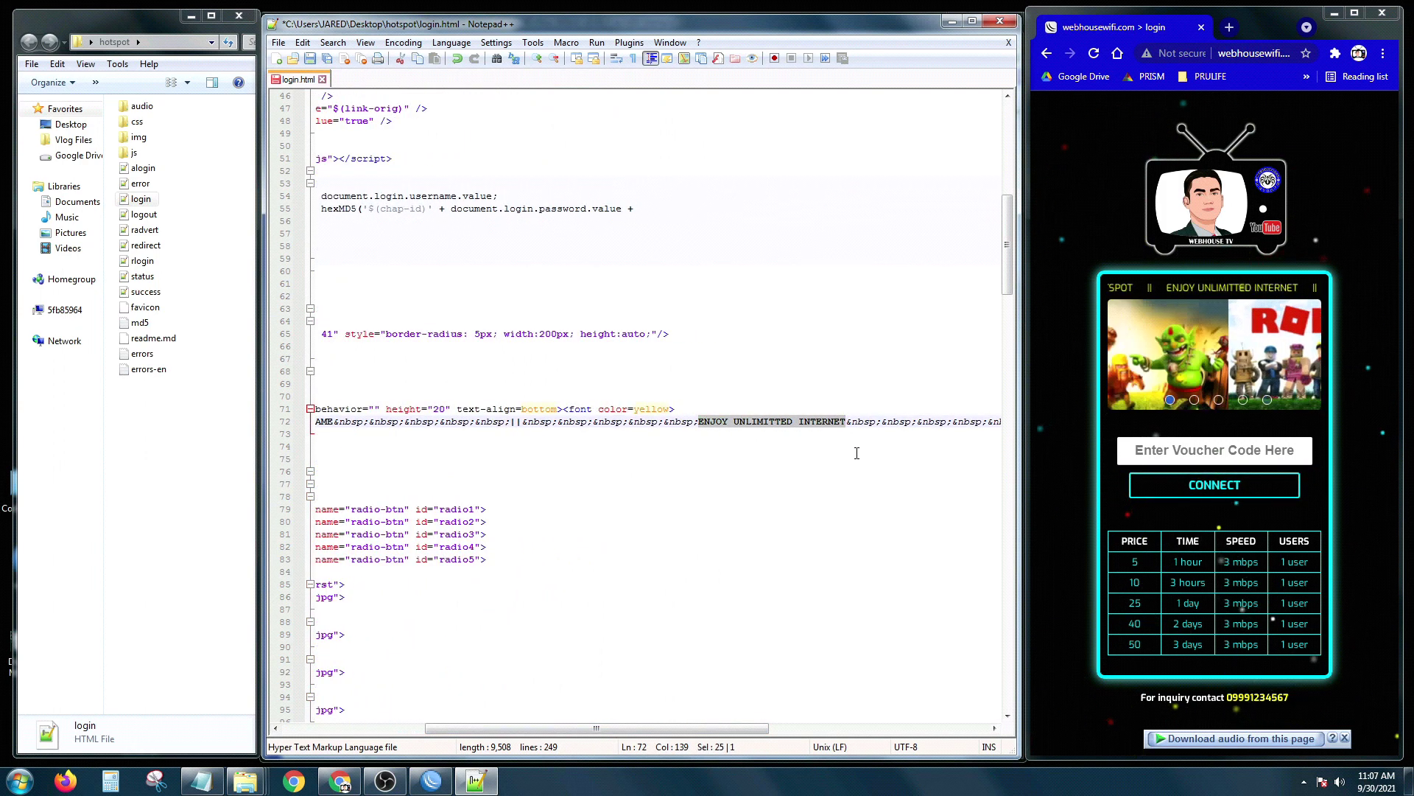
{"action": "type", "text": "TEST"}
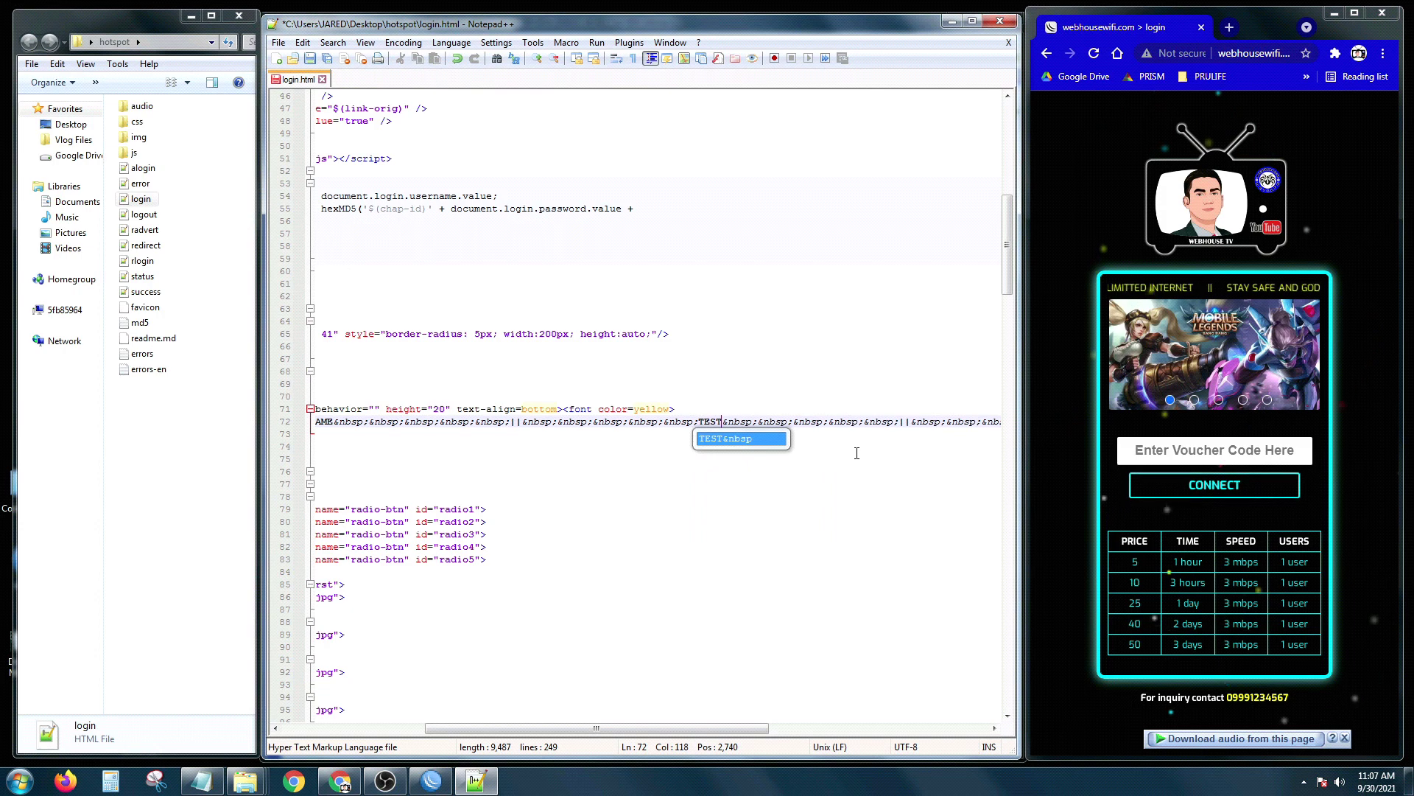
{"action": "type", "text": " 1"}
{"action": "left_click", "coordinate": [590, 457]}
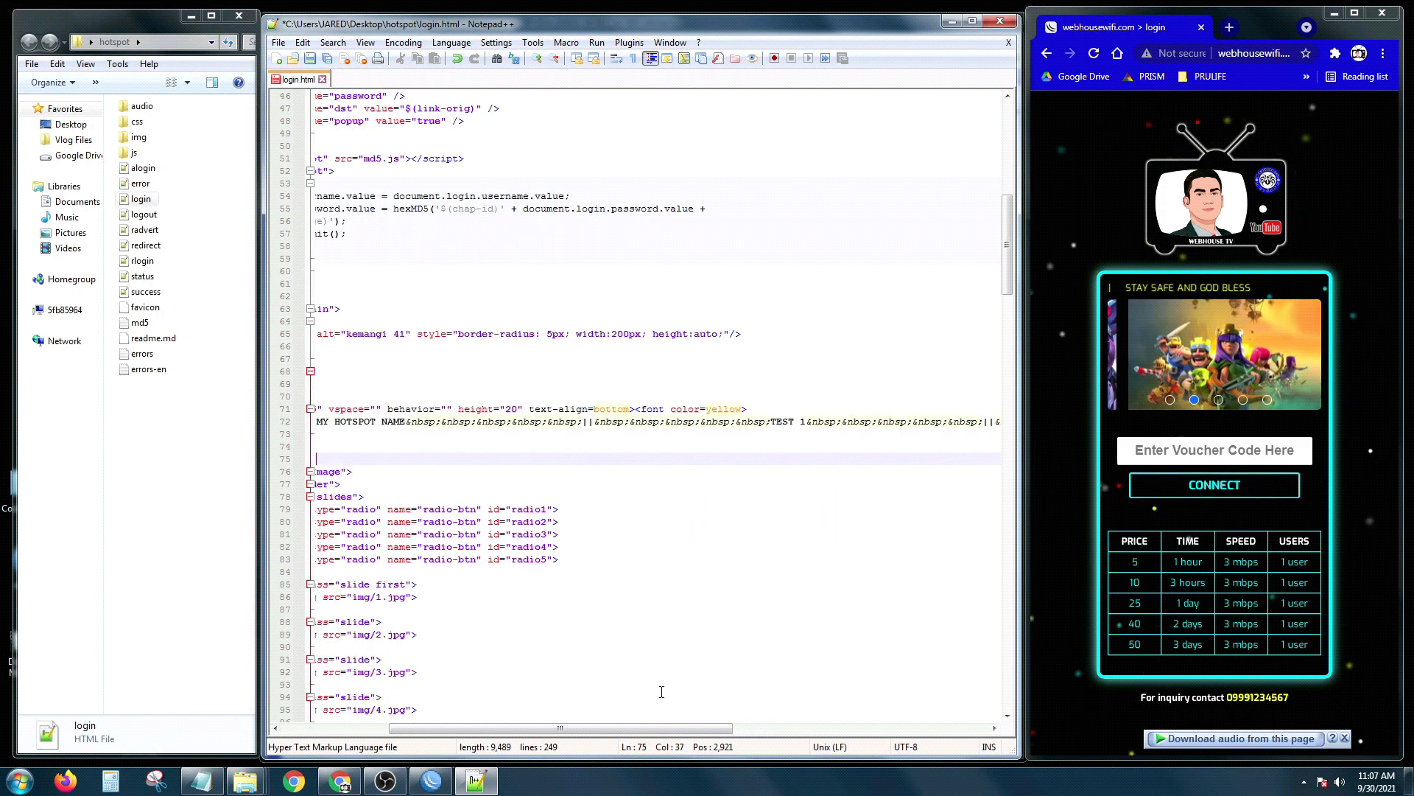
{"action": "left_click_drag", "start_coordinate": [664, 733], "coordinate": [898, 729]}
{"action": "left_click_drag", "start_coordinate": [842, 423], "coordinate": [708, 421]}
{"action": "type", "text": "TEST"}
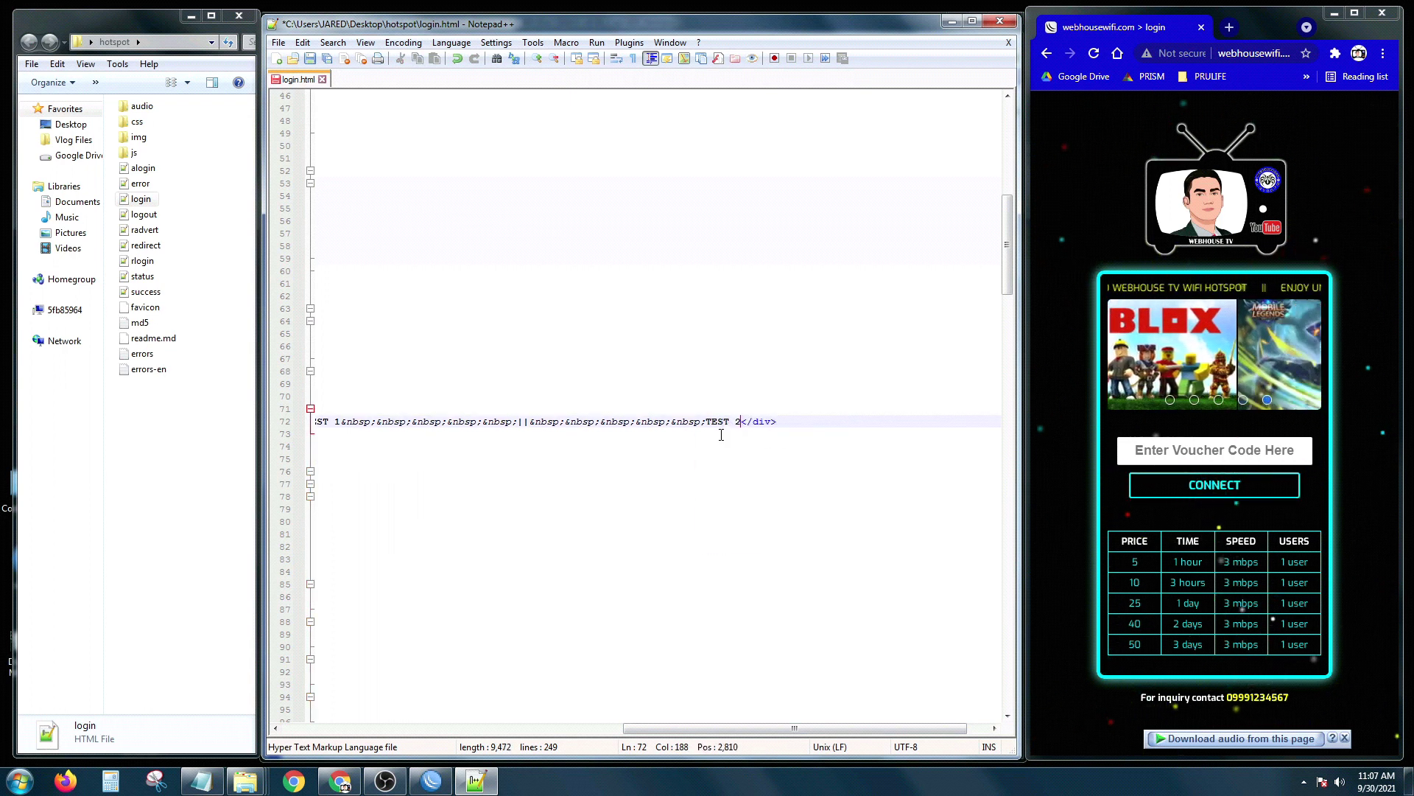
{"action": "left_click_drag", "start_coordinate": [814, 728], "coordinate": [442, 716]}
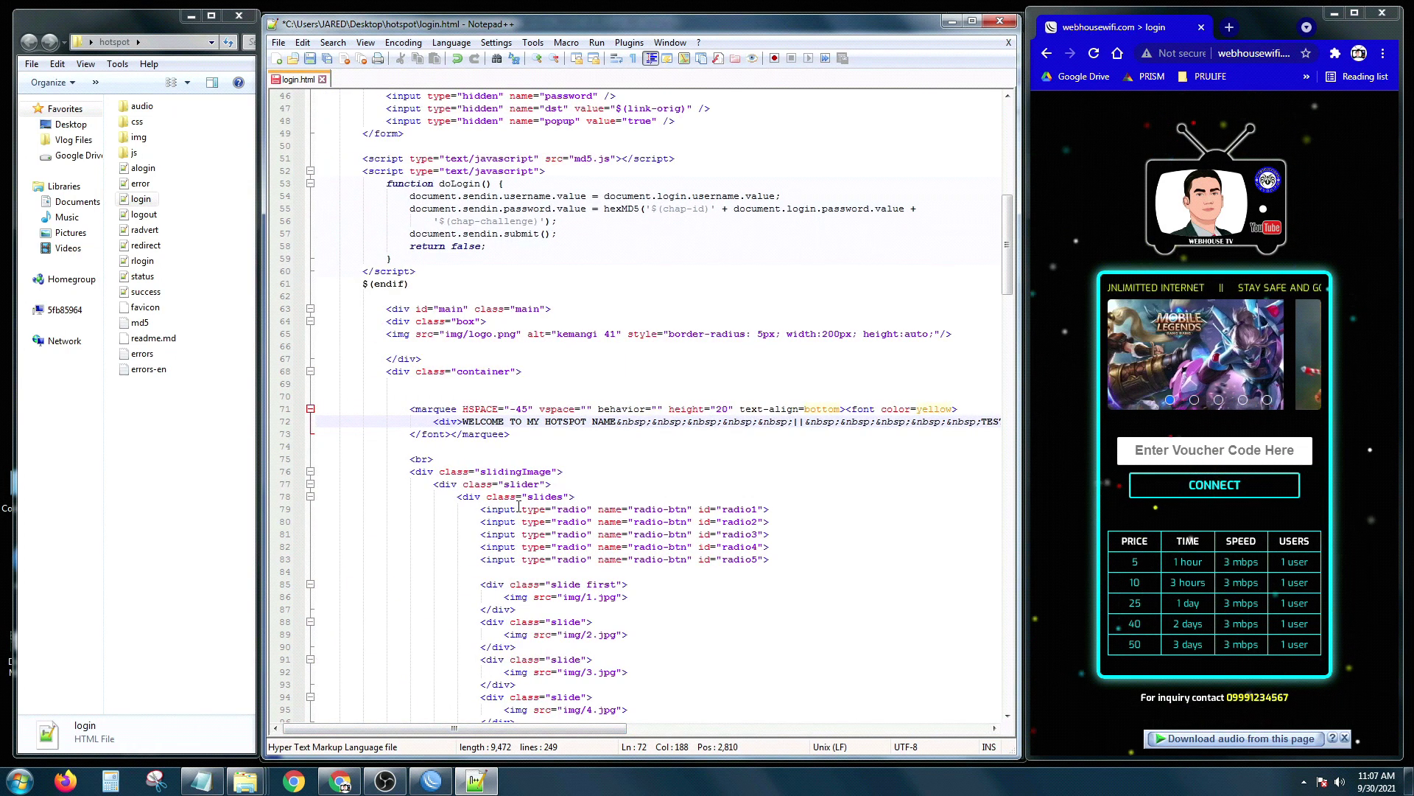
{"action": "left_click", "coordinate": [313, 62]}
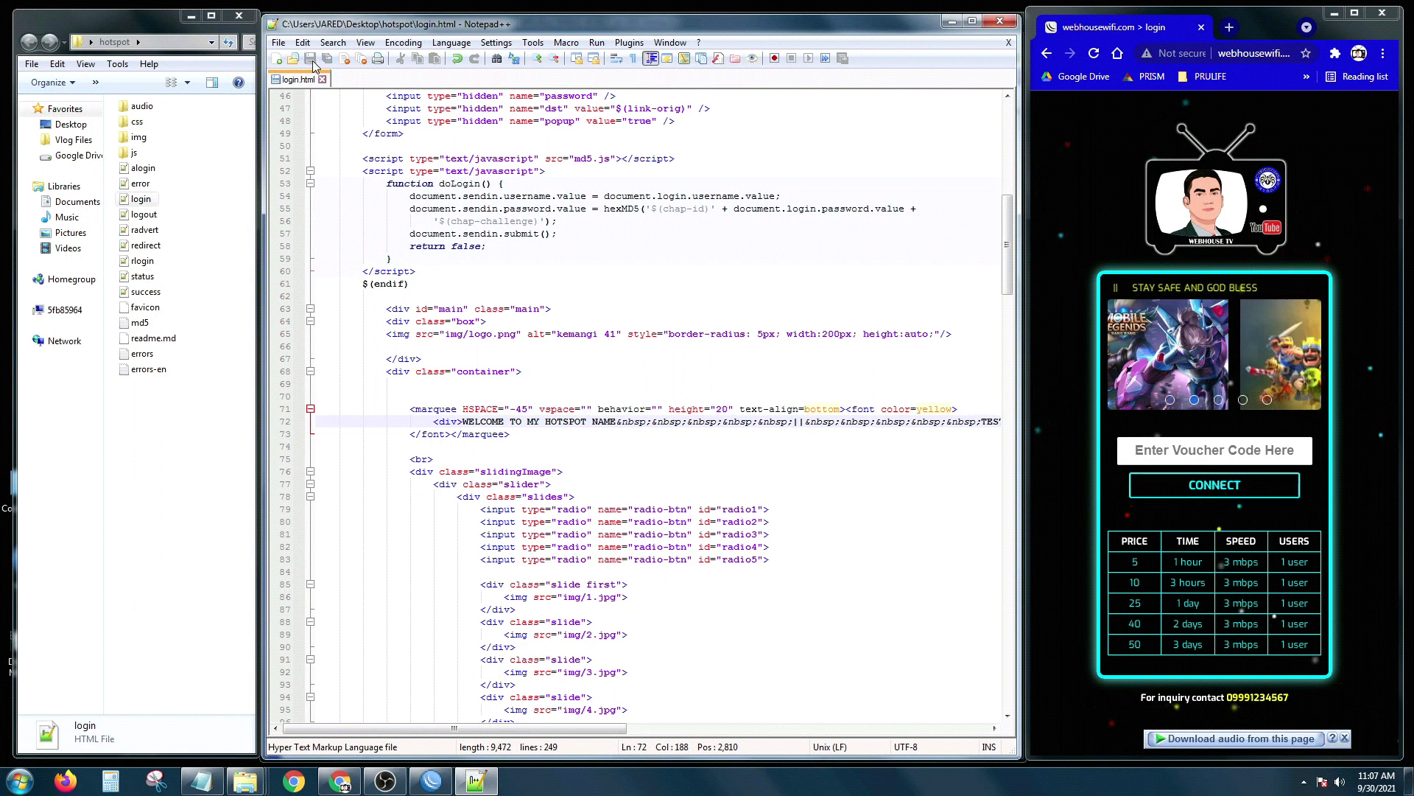
{"action": "left_click", "coordinate": [1000, 24]}
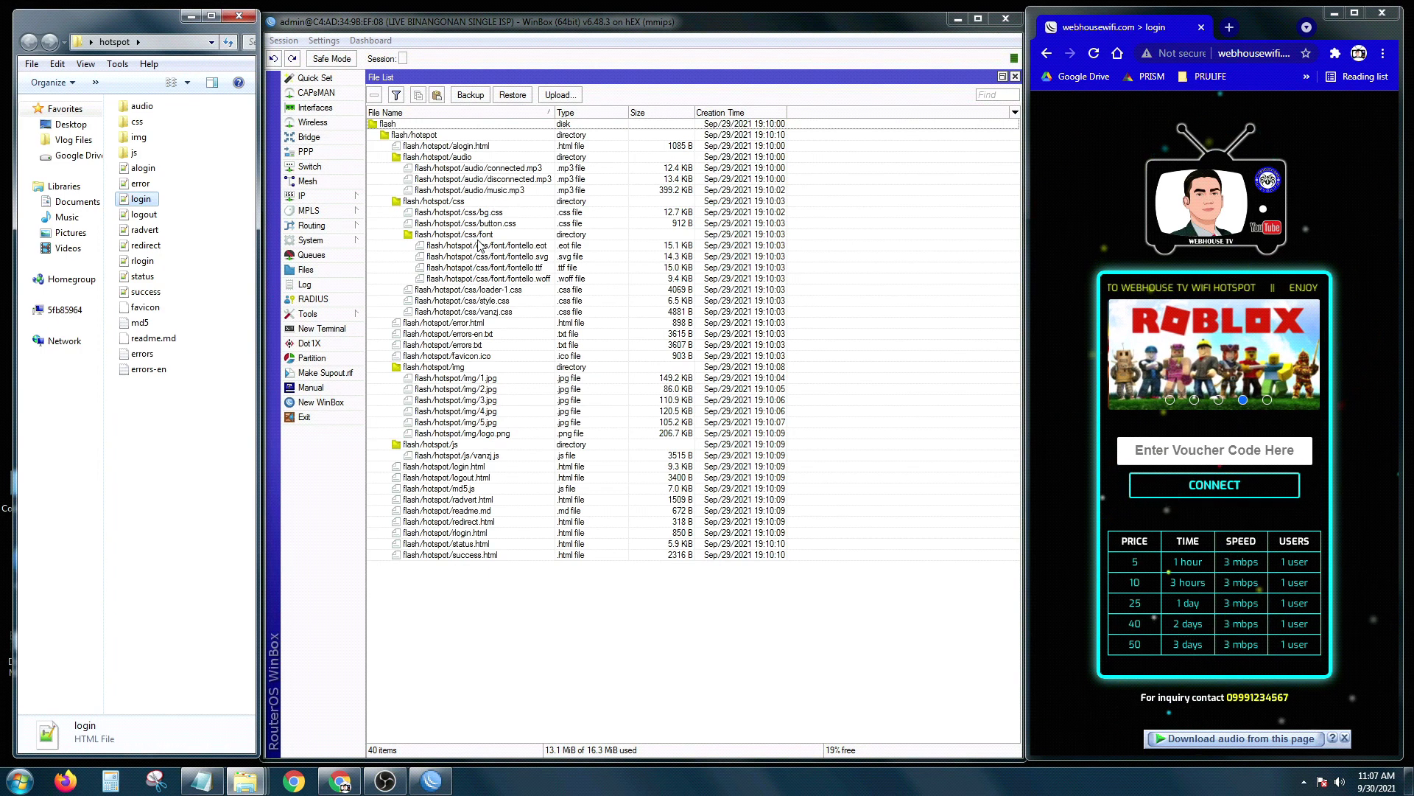
Step: Copy the edited login file onto the router's flash/hotspot folder, overwriting login.html
{"action": "left_click_drag", "start_coordinate": [557, 117], "coordinate": [583, 117]}
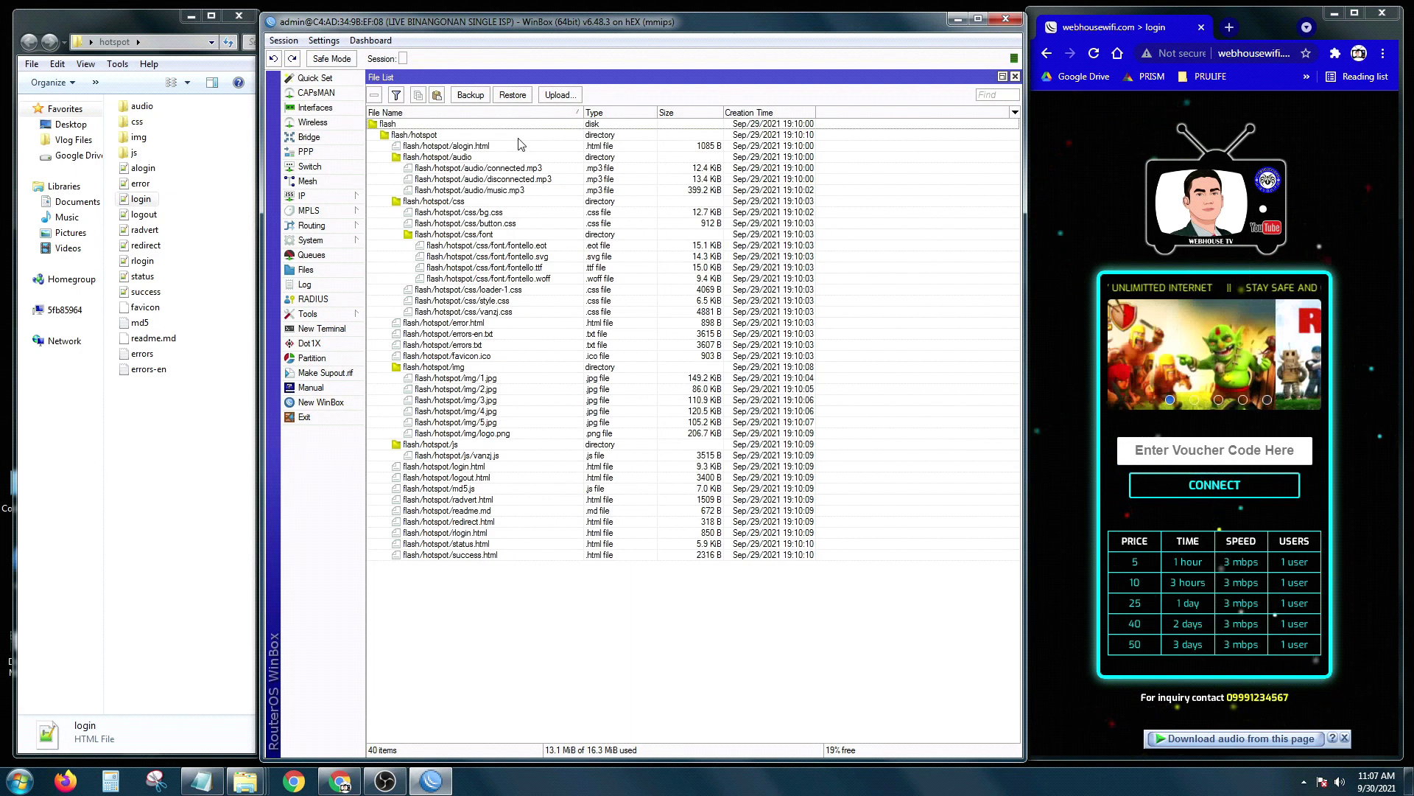
{"action": "left_click", "coordinate": [143, 202]}
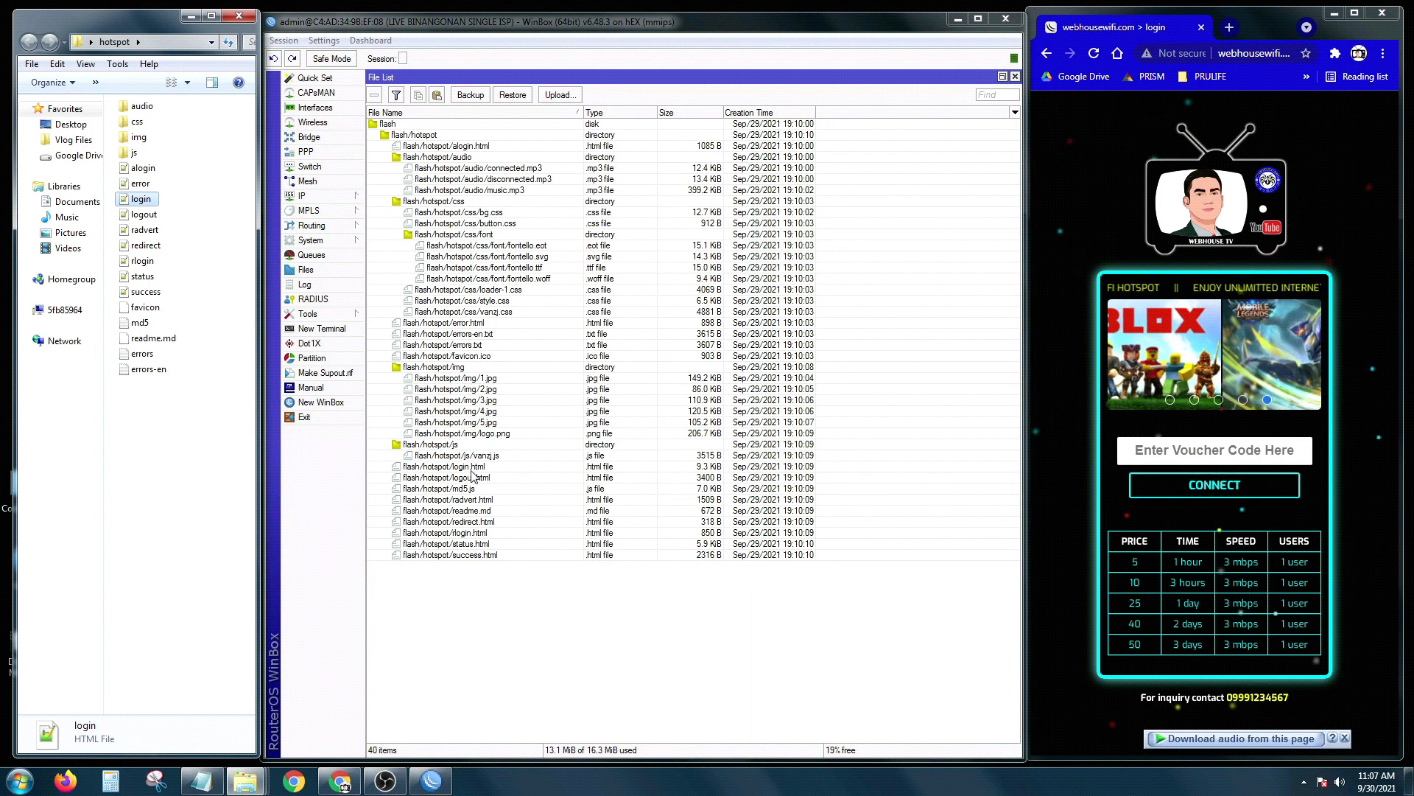
{"action": "left_click", "coordinate": [472, 469]}
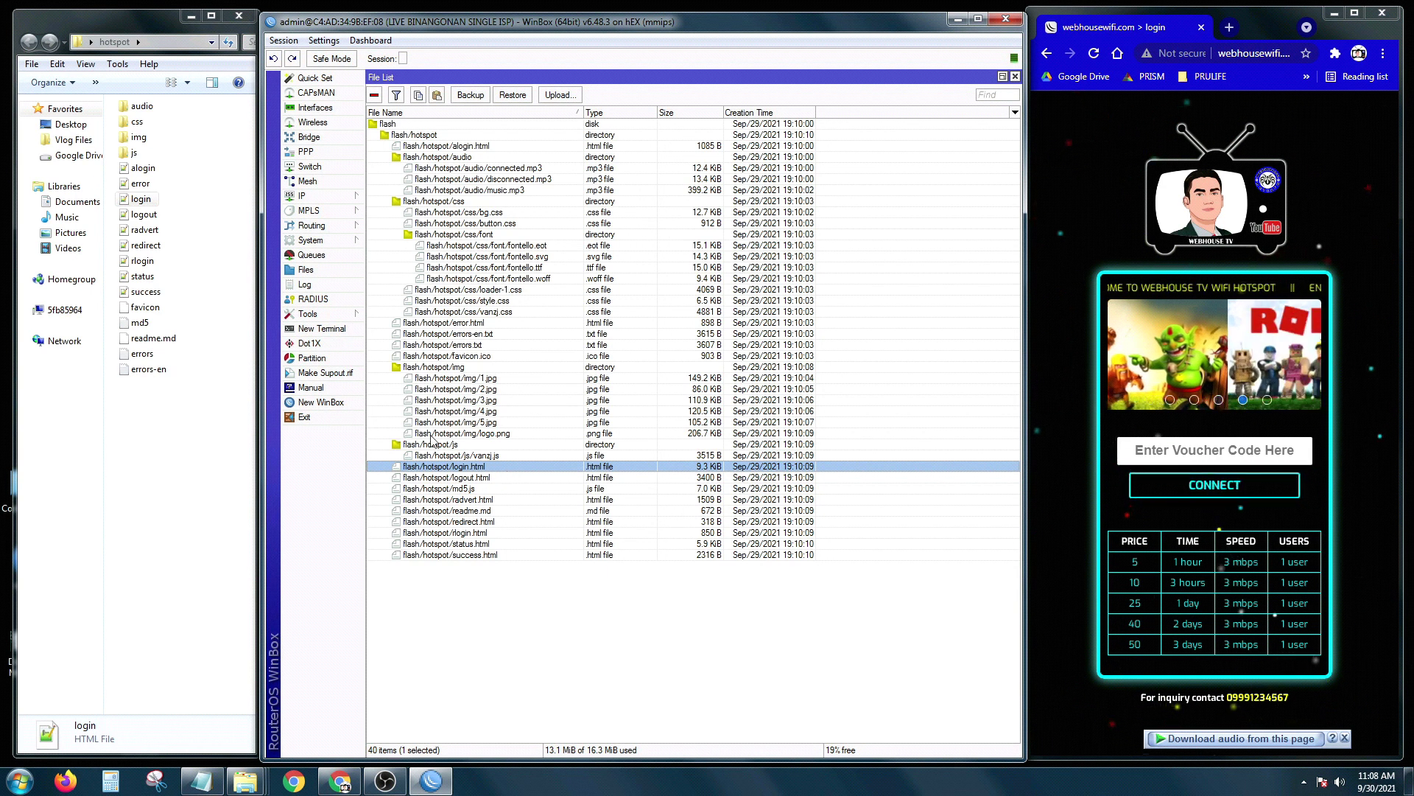
{"action": "left_click", "coordinate": [134, 200]}
{"action": "left_click_drag", "start_coordinate": [134, 204], "coordinate": [514, 473]}
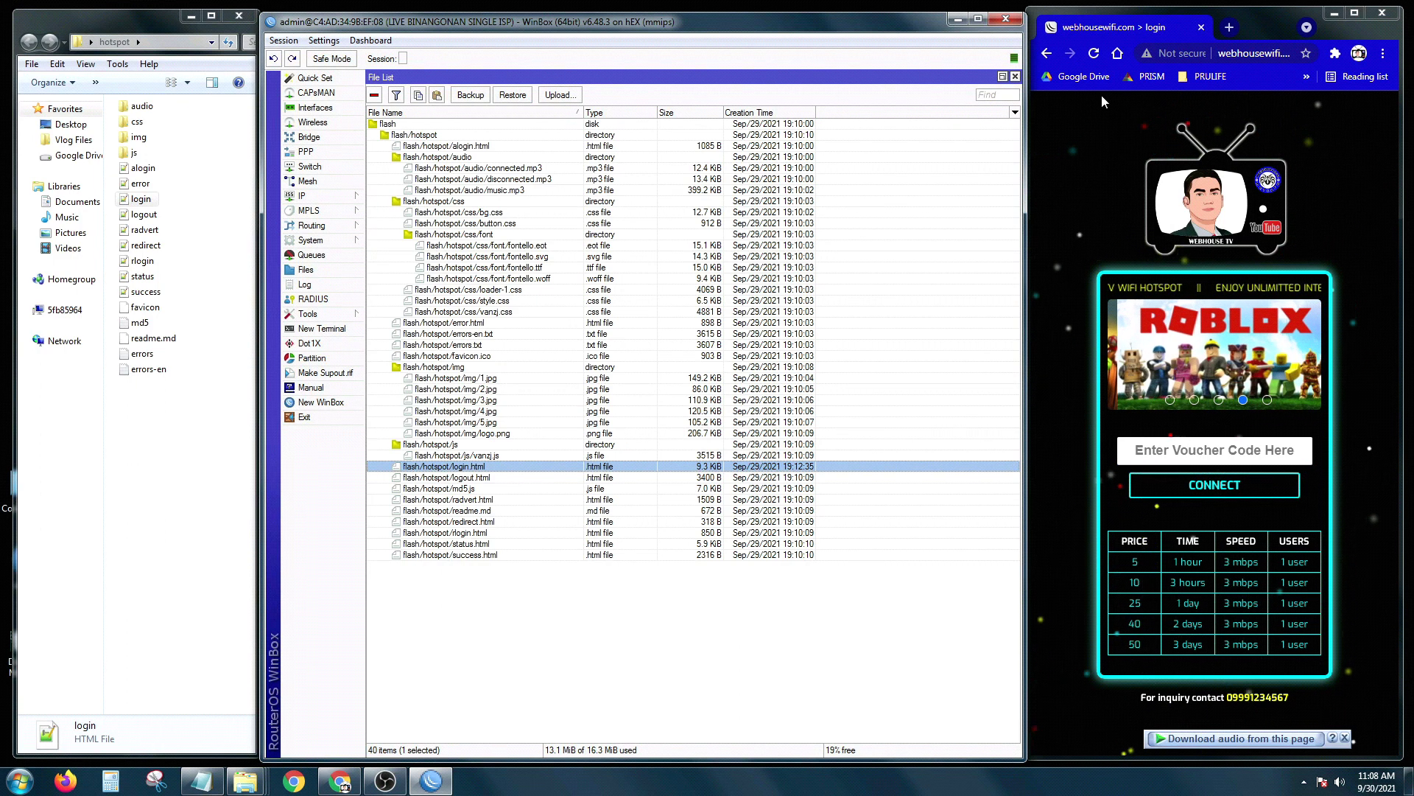
{"action": "left_click", "coordinate": [1094, 53]}
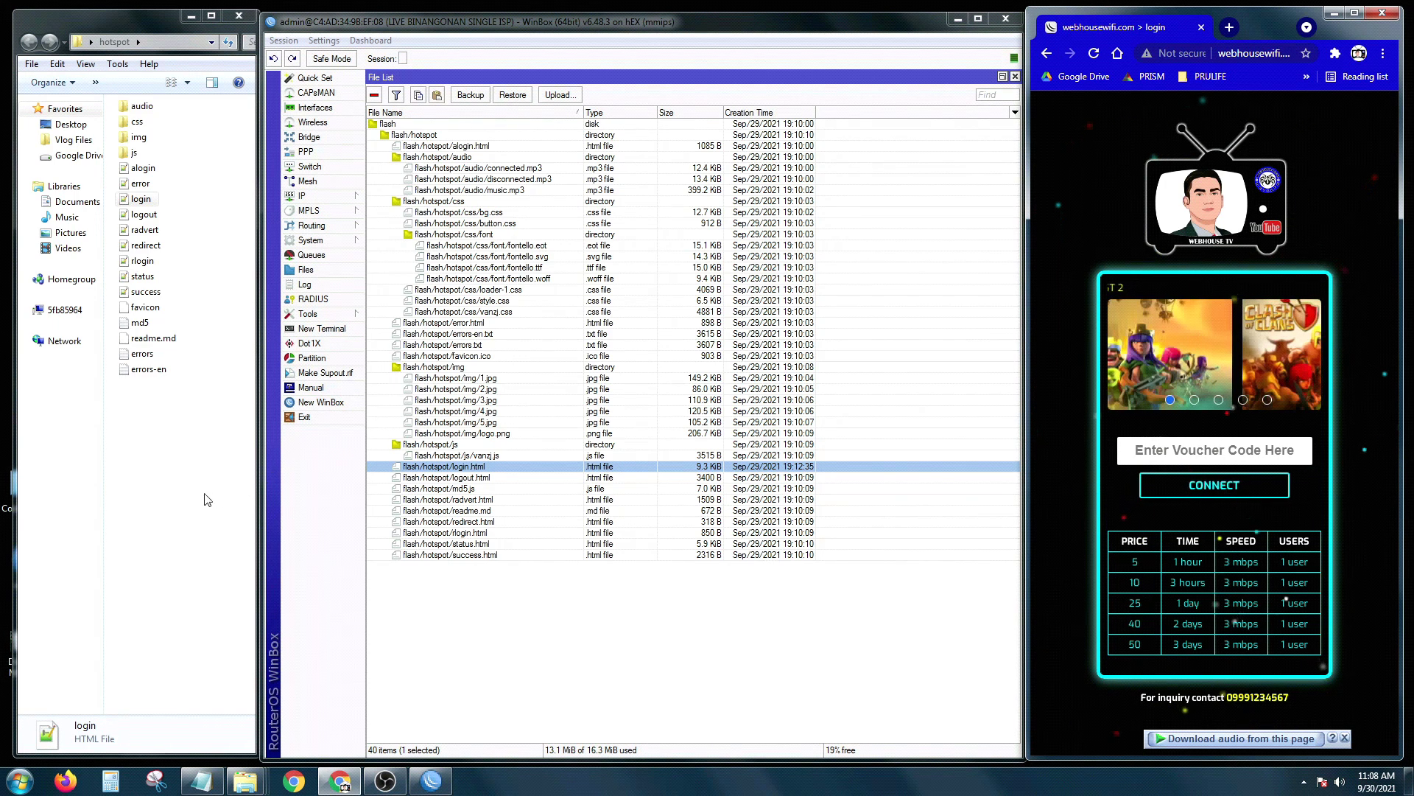
{"action": "left_click", "coordinate": [184, 489]}
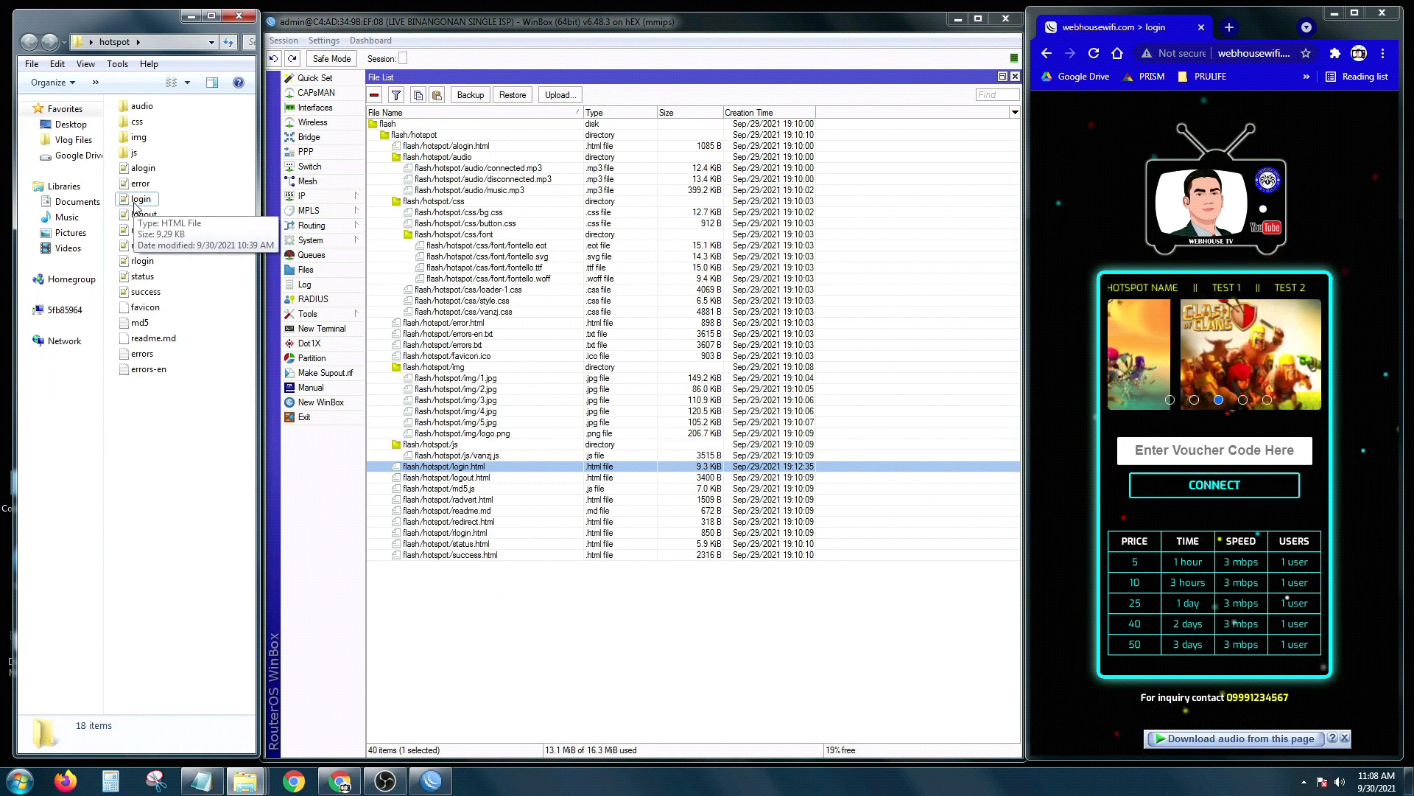
Step: Open login.html in Notepad++ and scroll to the table3 price rows, 5 through 50
{"action": "right_click", "coordinate": [135, 205]}
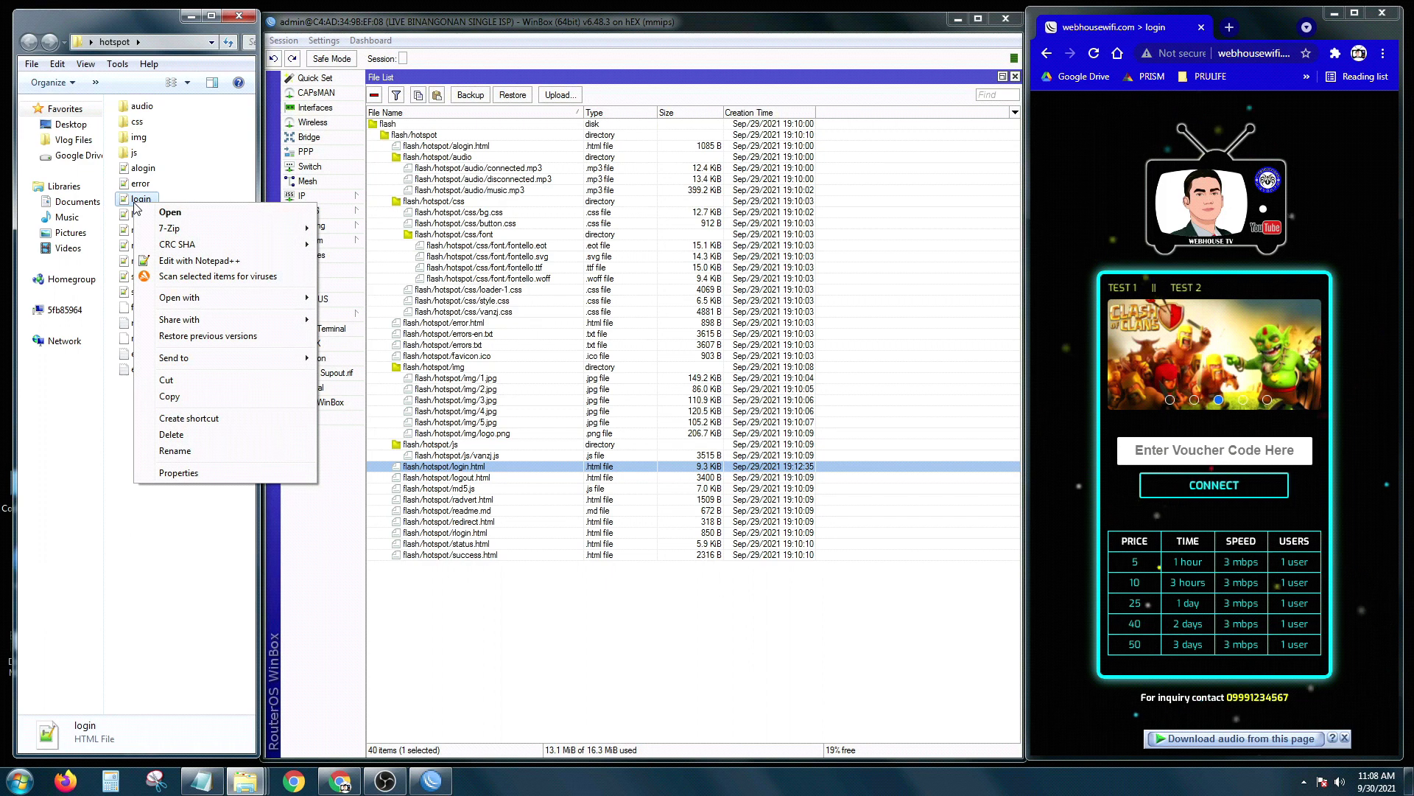
{"action": "left_click", "coordinate": [188, 264]}
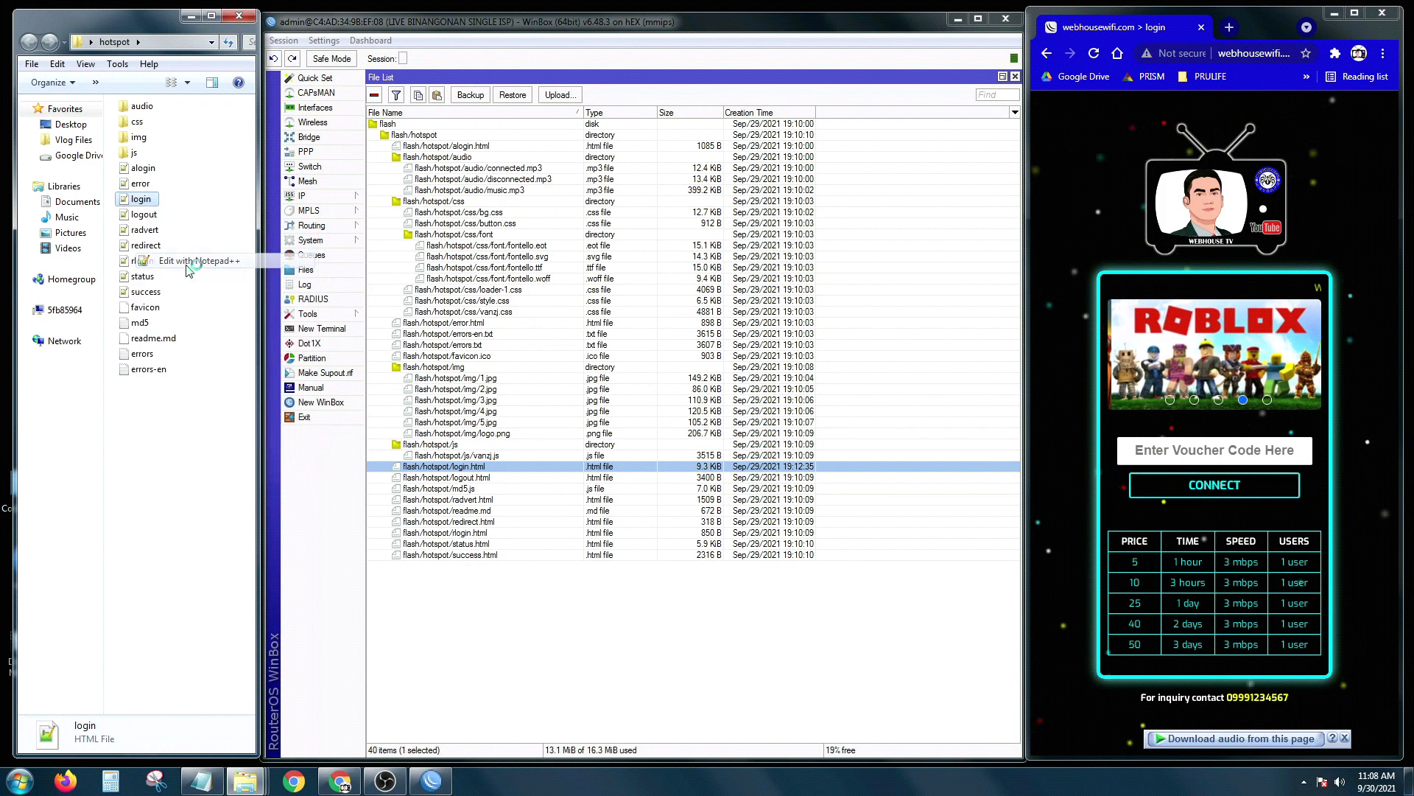
{"action": "left_click", "coordinate": [504, 373]}
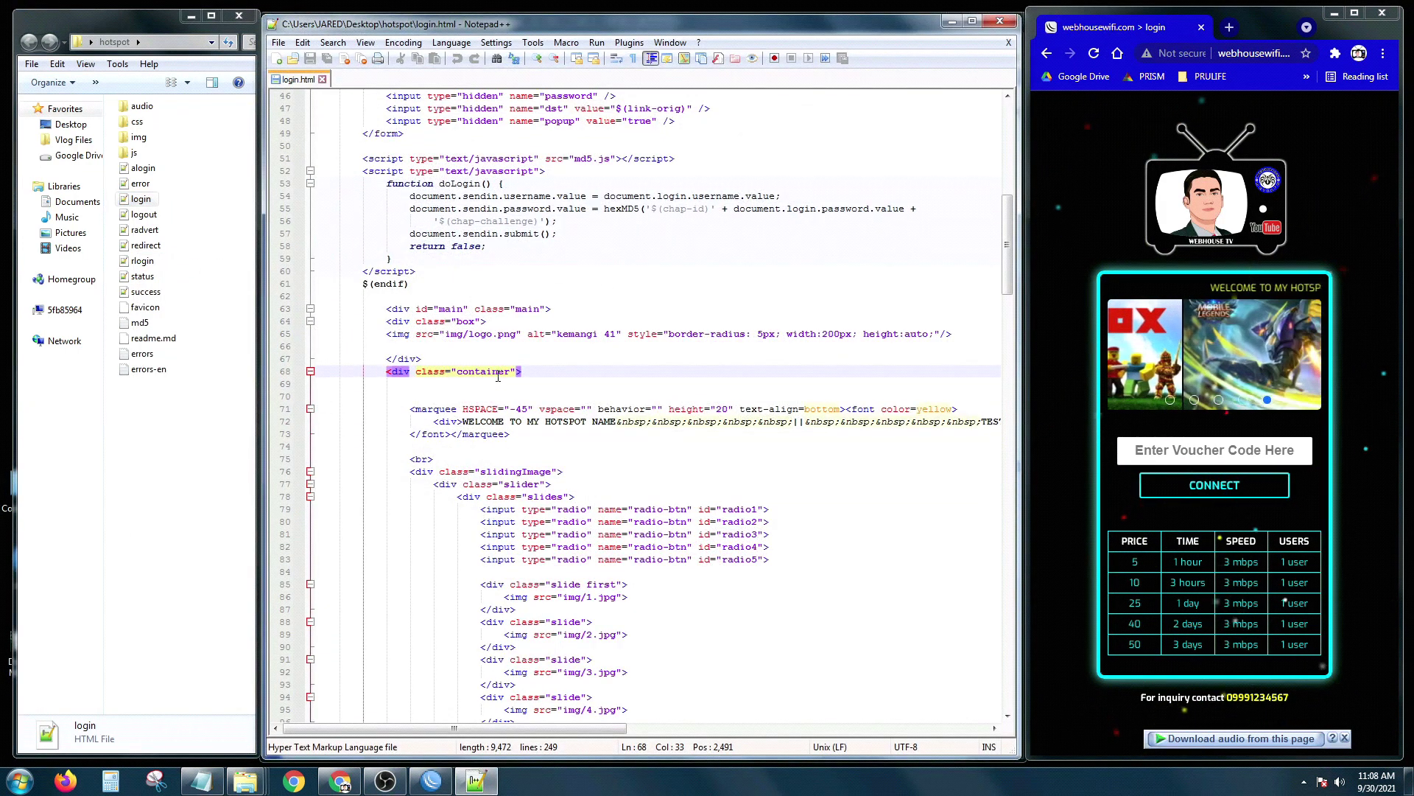
{"action": "scroll", "coordinate": [498, 376], "scroll_direction": "down", "scroll_amount": 17}
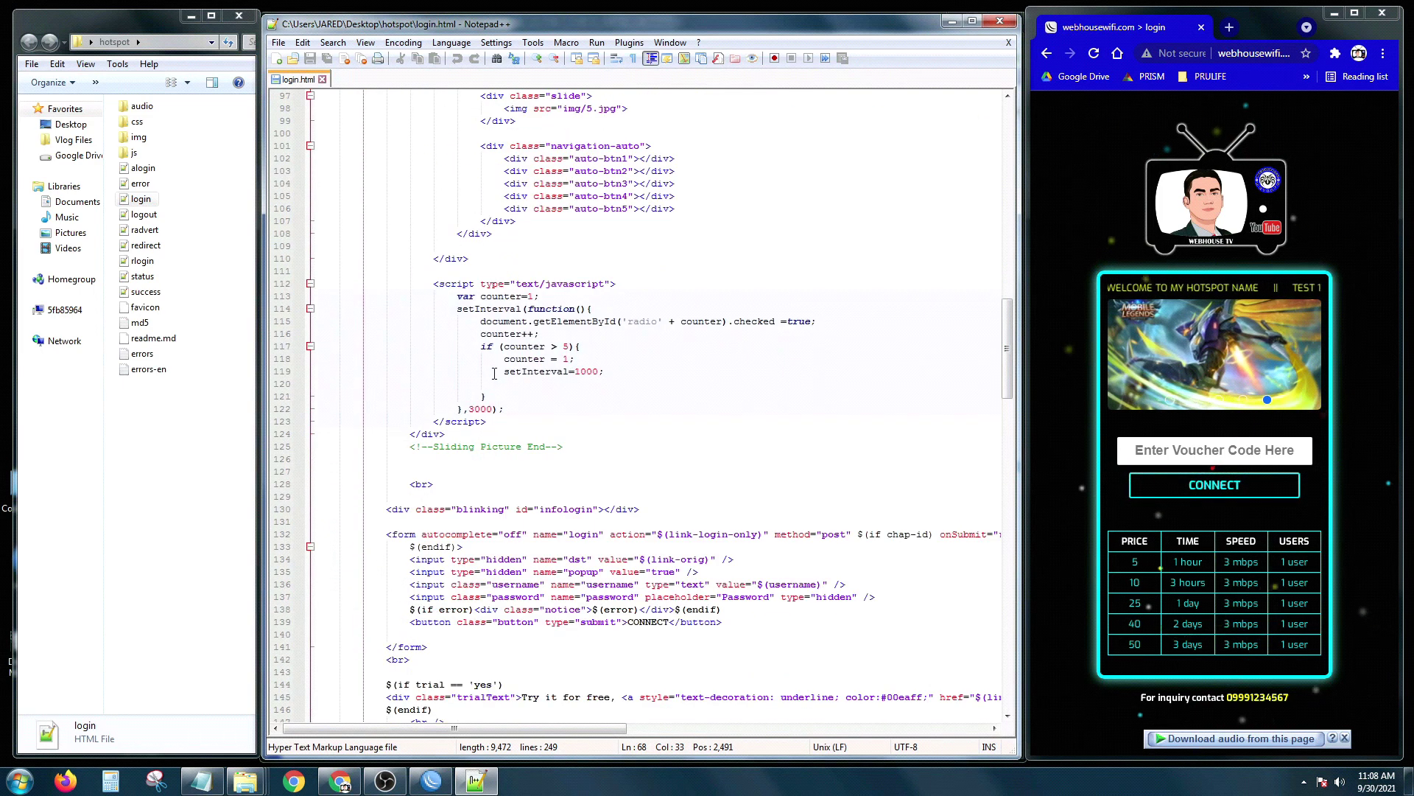
{"action": "scroll", "coordinate": [495, 373], "scroll_direction": "down", "scroll_amount": 15}
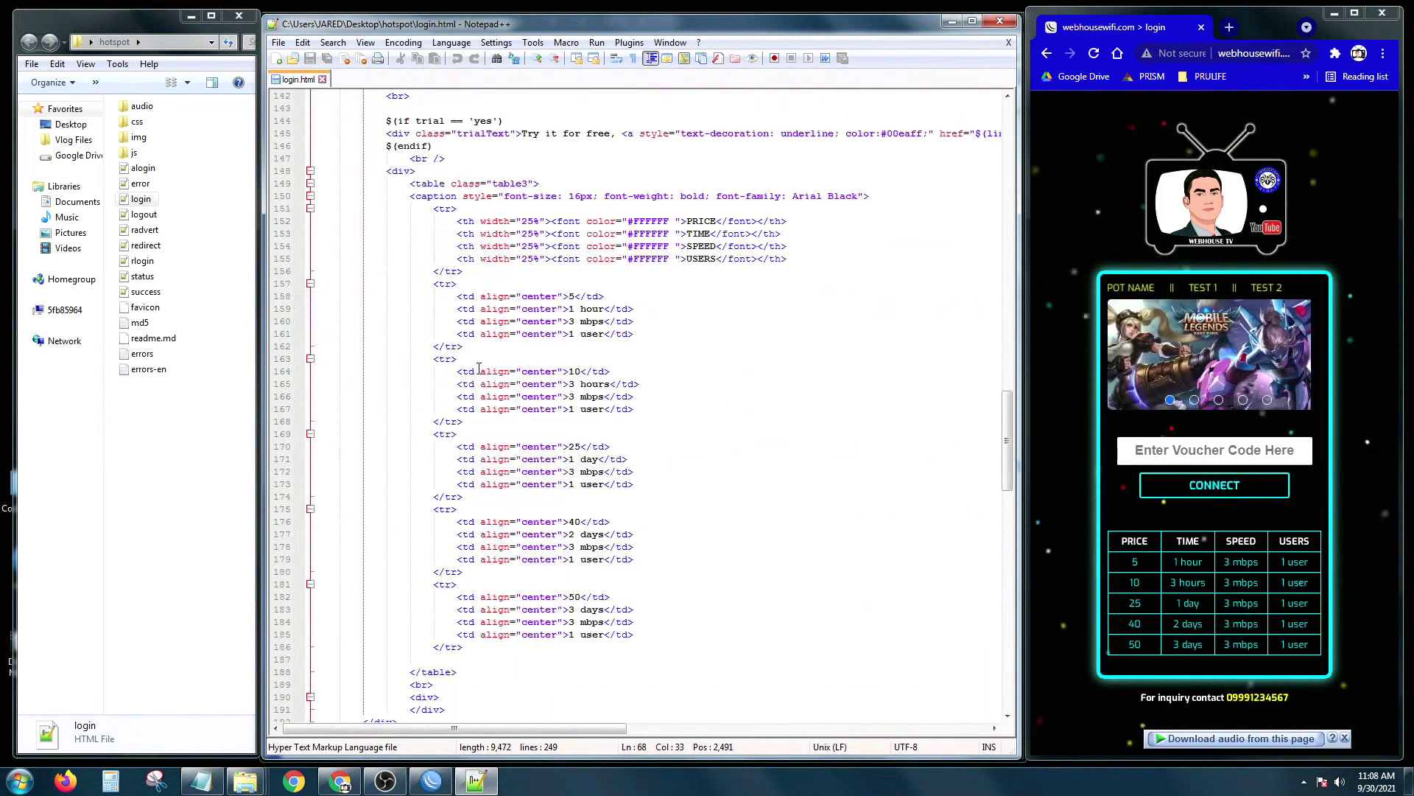
{"action": "scroll", "coordinate": [481, 364], "scroll_direction": "up", "scroll_amount": 2}
{"action": "left_click", "coordinate": [495, 259]}
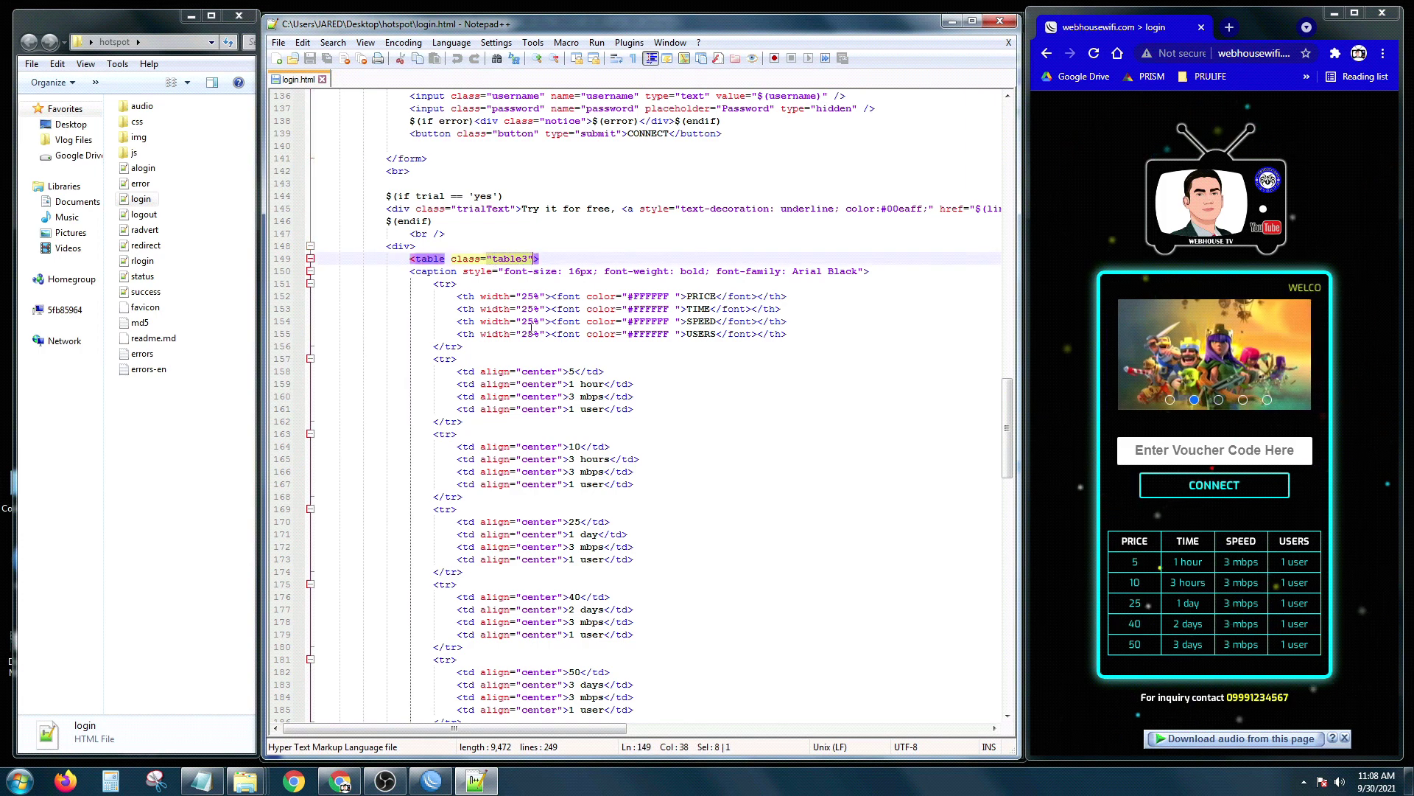
{"action": "left_click", "coordinate": [544, 372]}
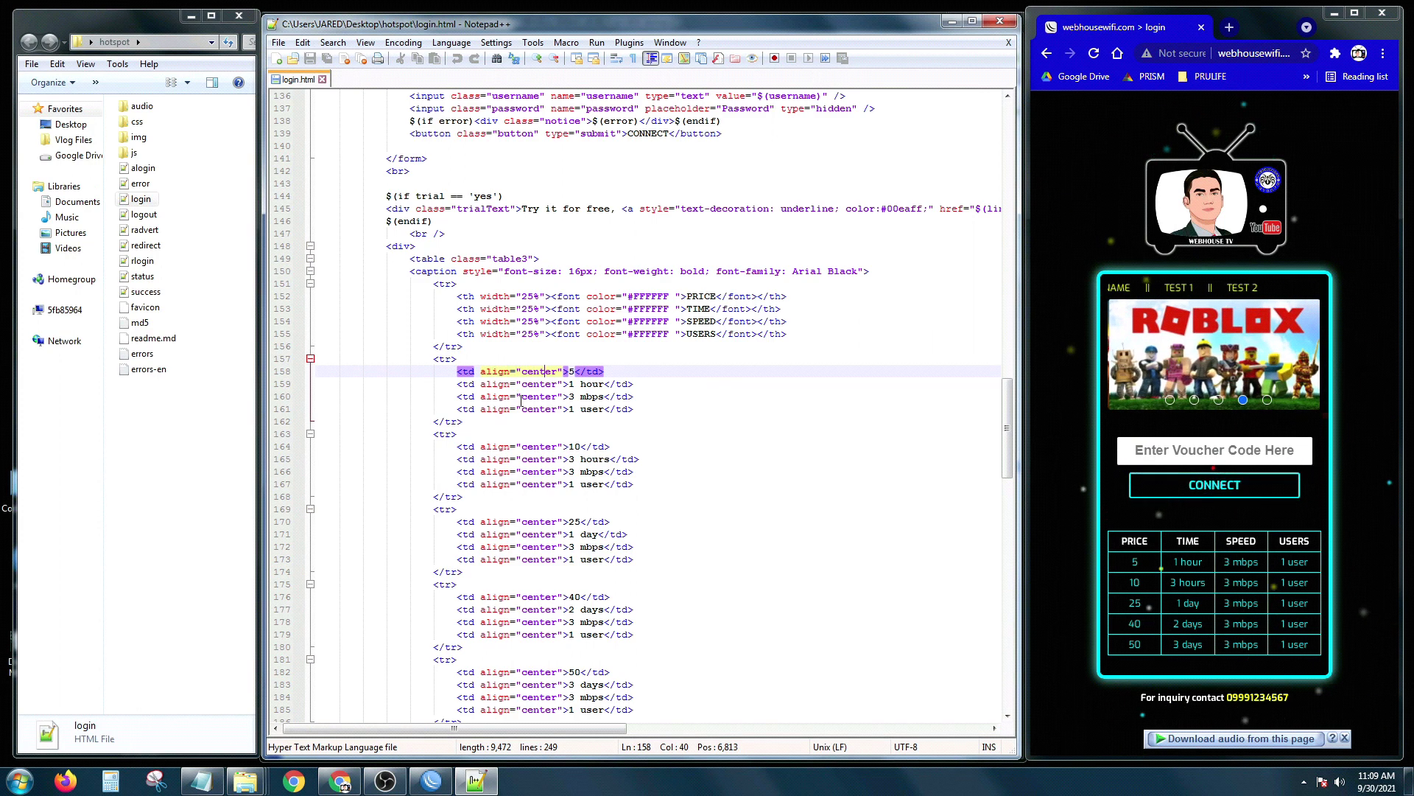
{"action": "scroll", "coordinate": [520, 401], "scroll_direction": "down", "scroll_amount": 3}
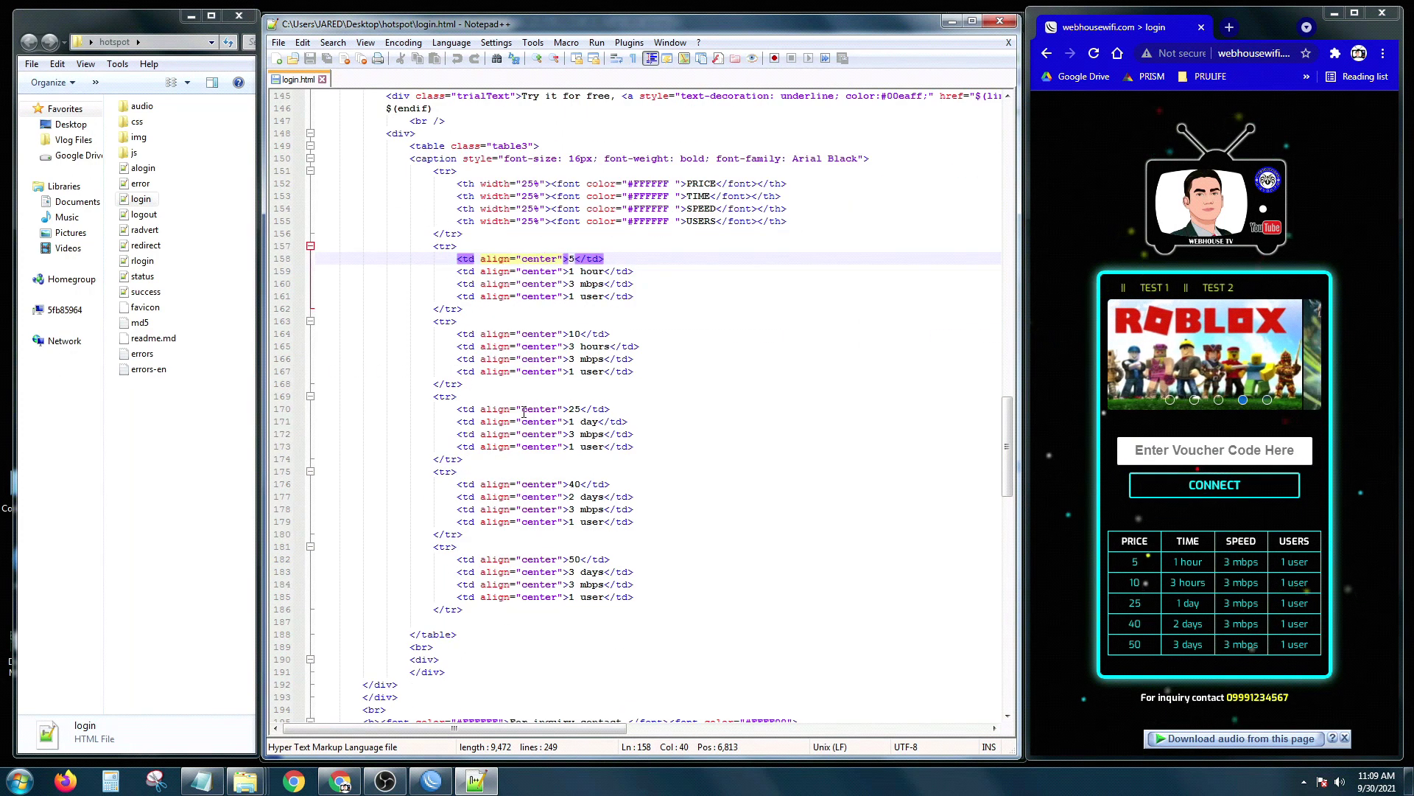
{"action": "left_click", "coordinate": [577, 285]}
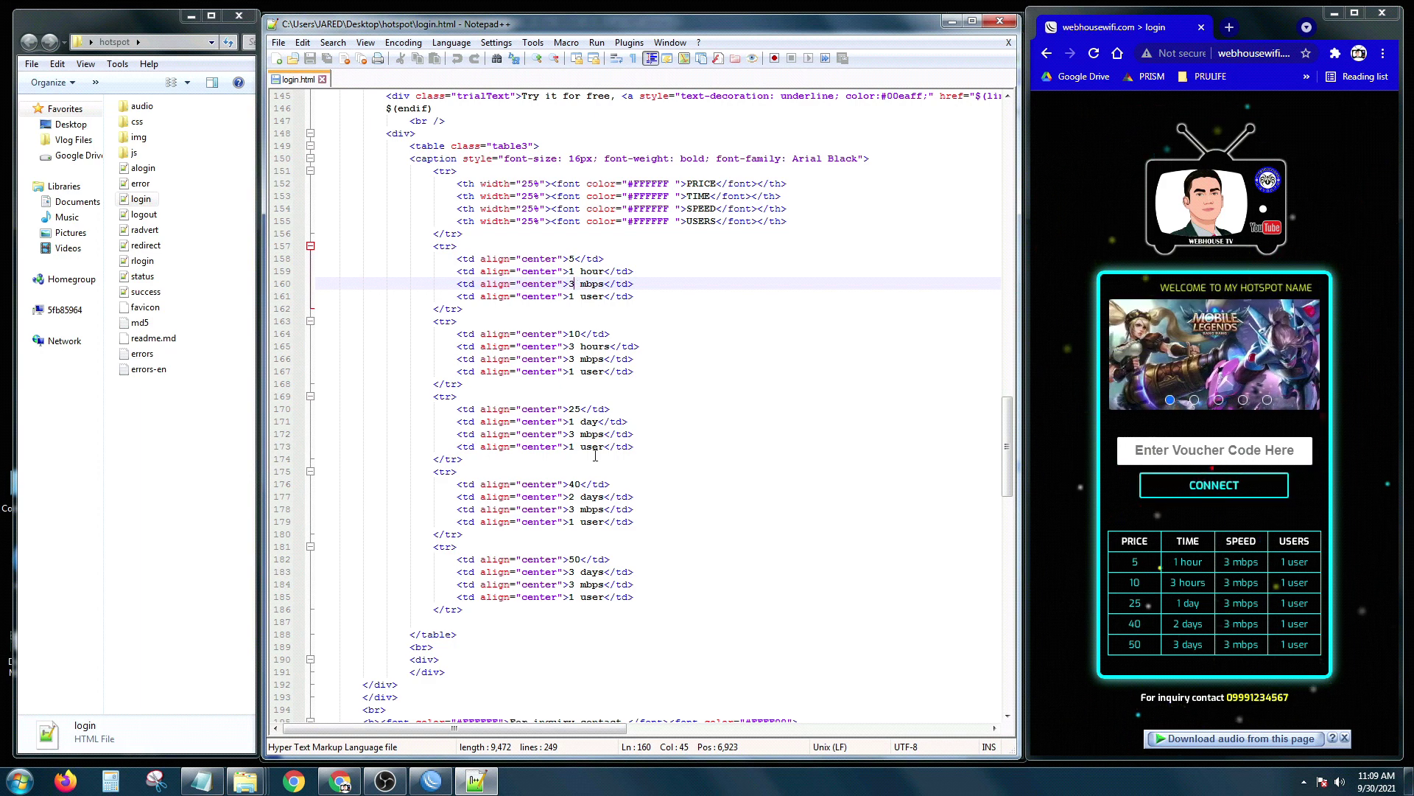
{"action": "scroll", "coordinate": [592, 454], "scroll_direction": "down", "scroll_amount": 2}
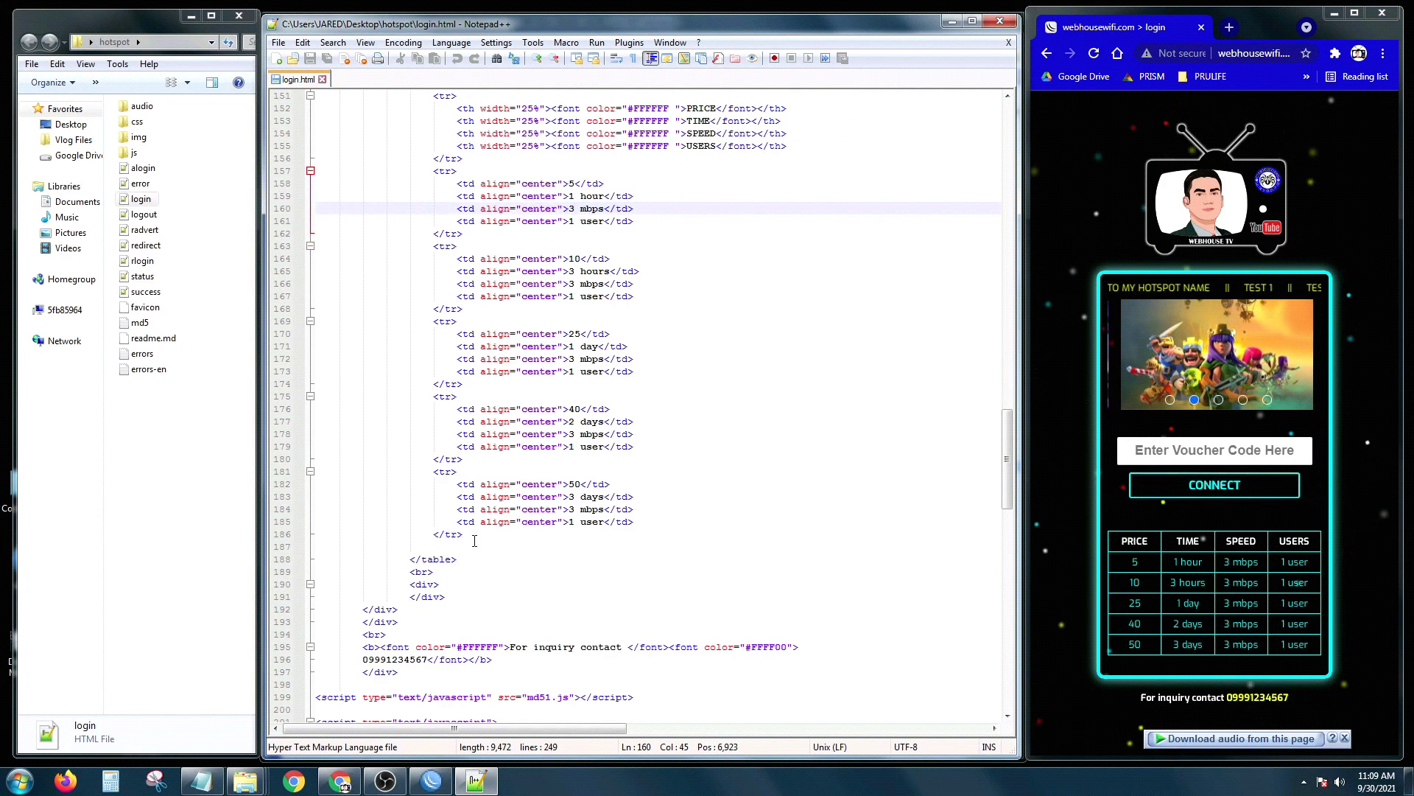
{"action": "left_click", "coordinate": [449, 495]}
Step: Duplicate the 50 / 3 days row below itself and change it to 100, 7 days, 5 mbps
{"action": "left_click_drag", "start_coordinate": [433, 472], "coordinate": [508, 532]}
{"action": "key", "text": "ctrl+c"}
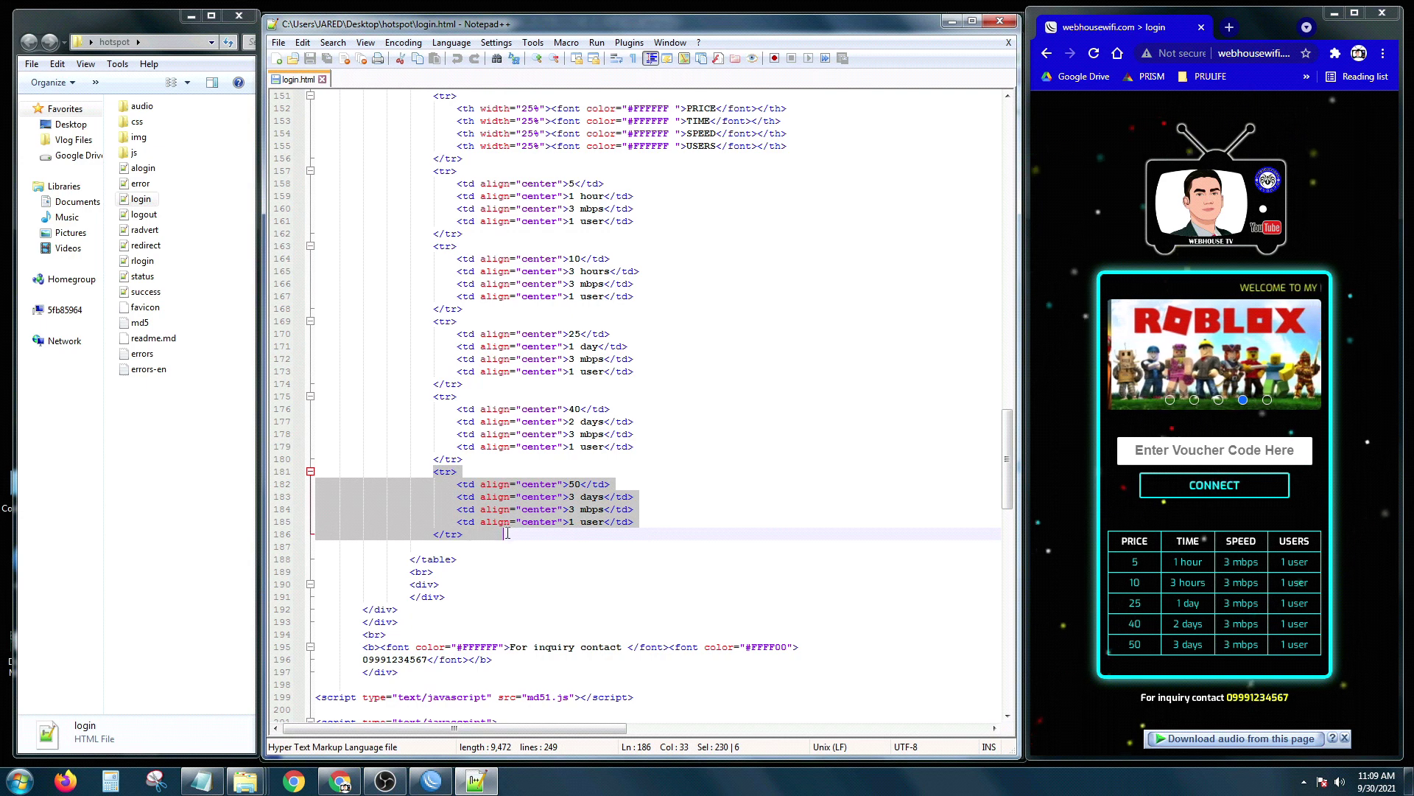
{"action": "left_click", "coordinate": [473, 538]}
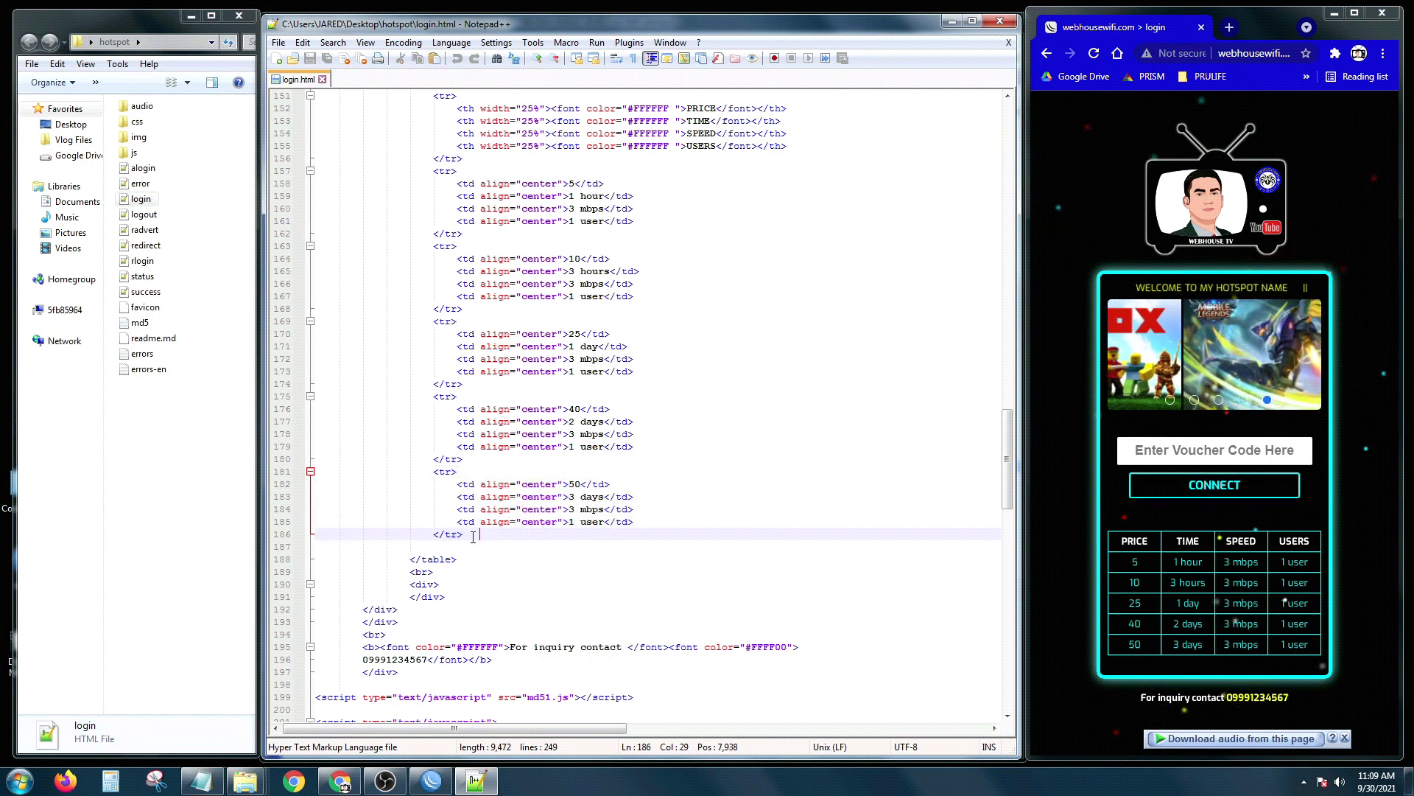
{"action": "key", "text": "Return"}
{"action": "key", "text": "Return"}
{"action": "key", "text": "ctrl+v"}
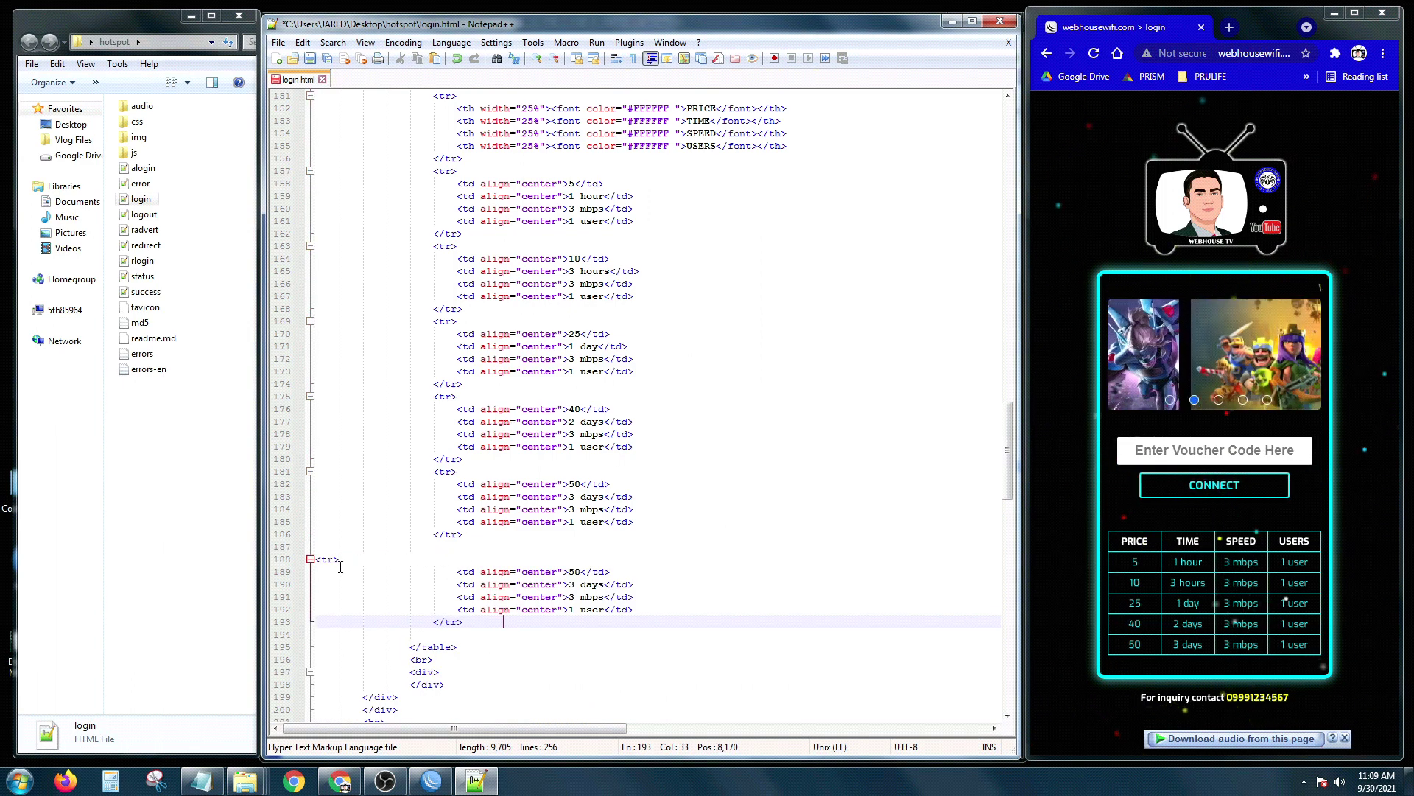
{"action": "left_click", "coordinate": [509, 584]}
{"action": "left_click", "coordinate": [580, 572]}
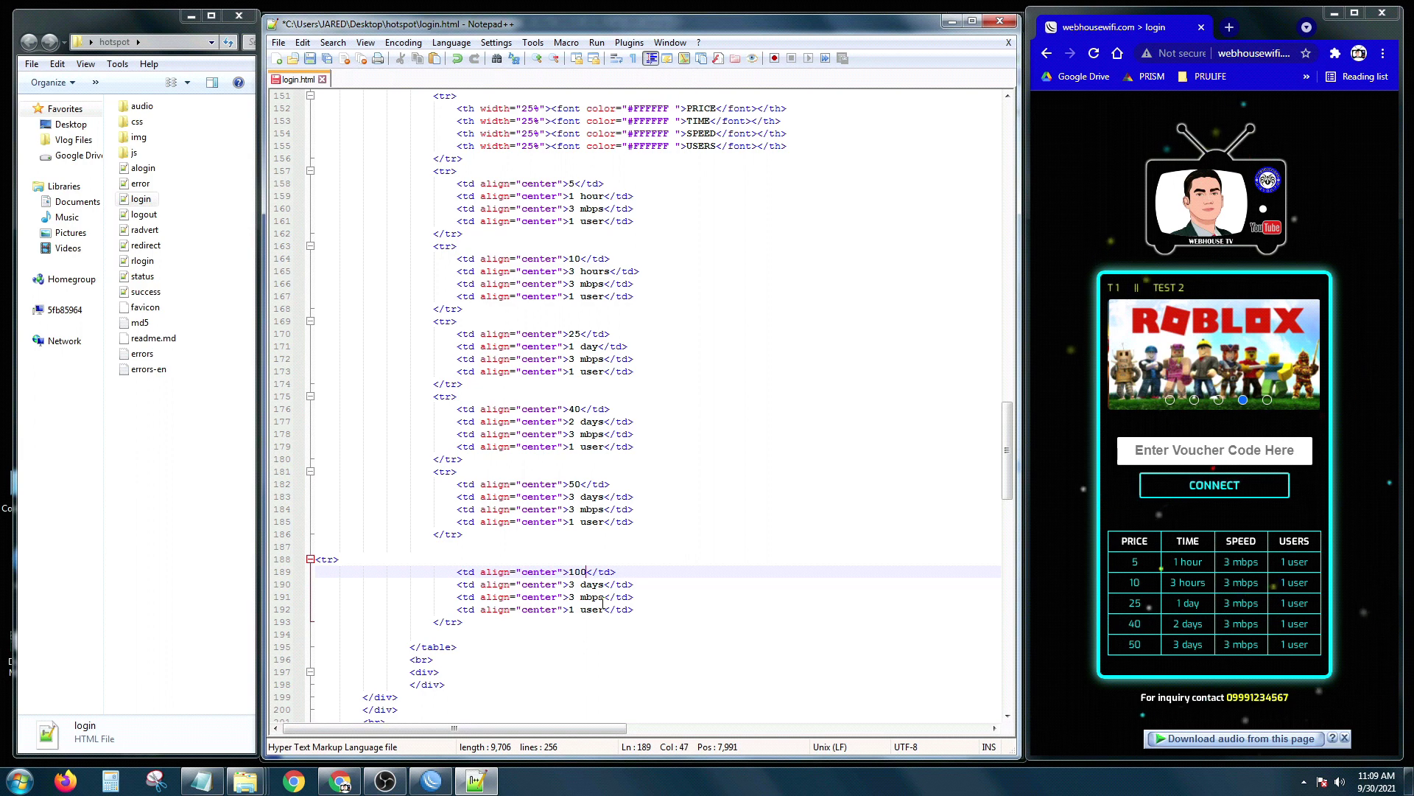
{"action": "left_click", "coordinate": [574, 584]}
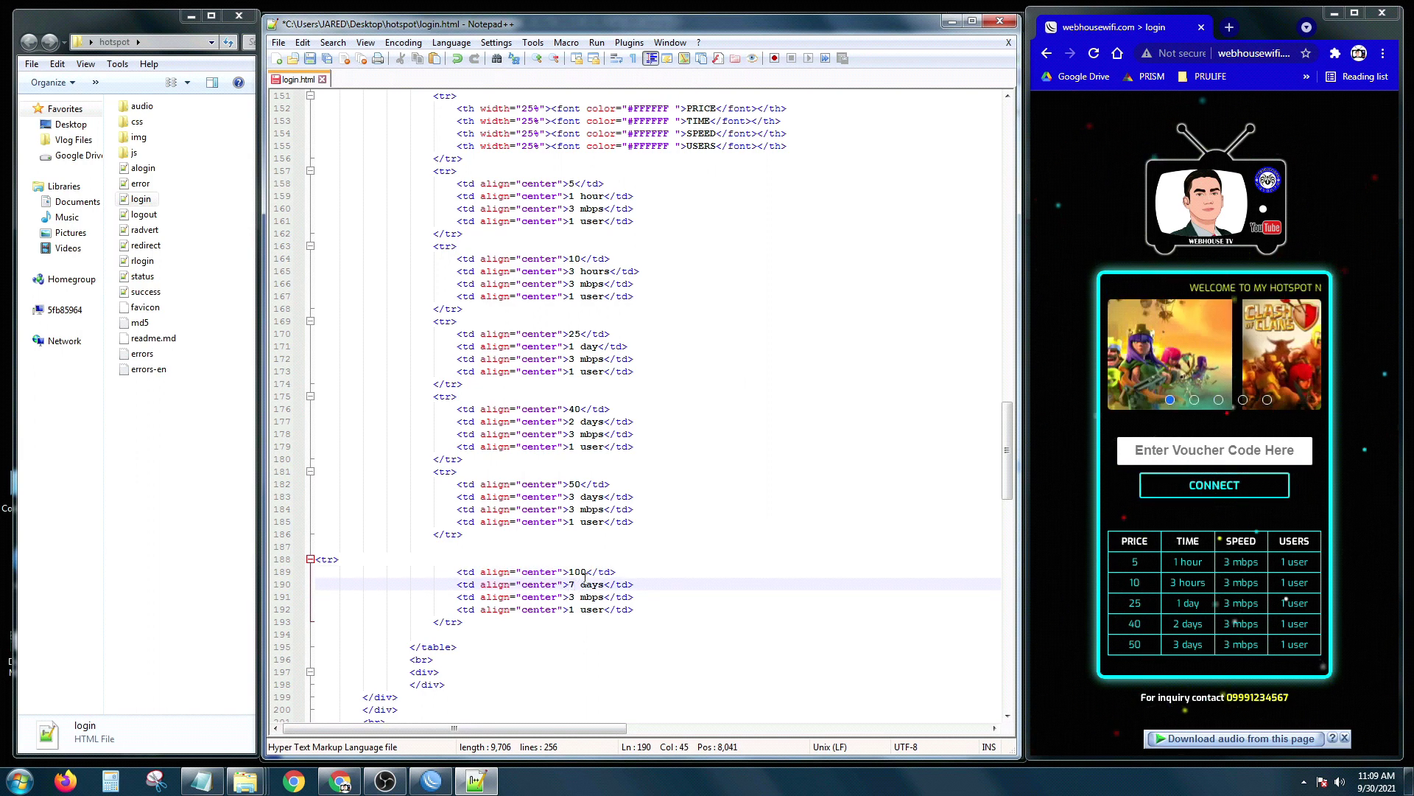
{"action": "left_click", "coordinate": [574, 597]}
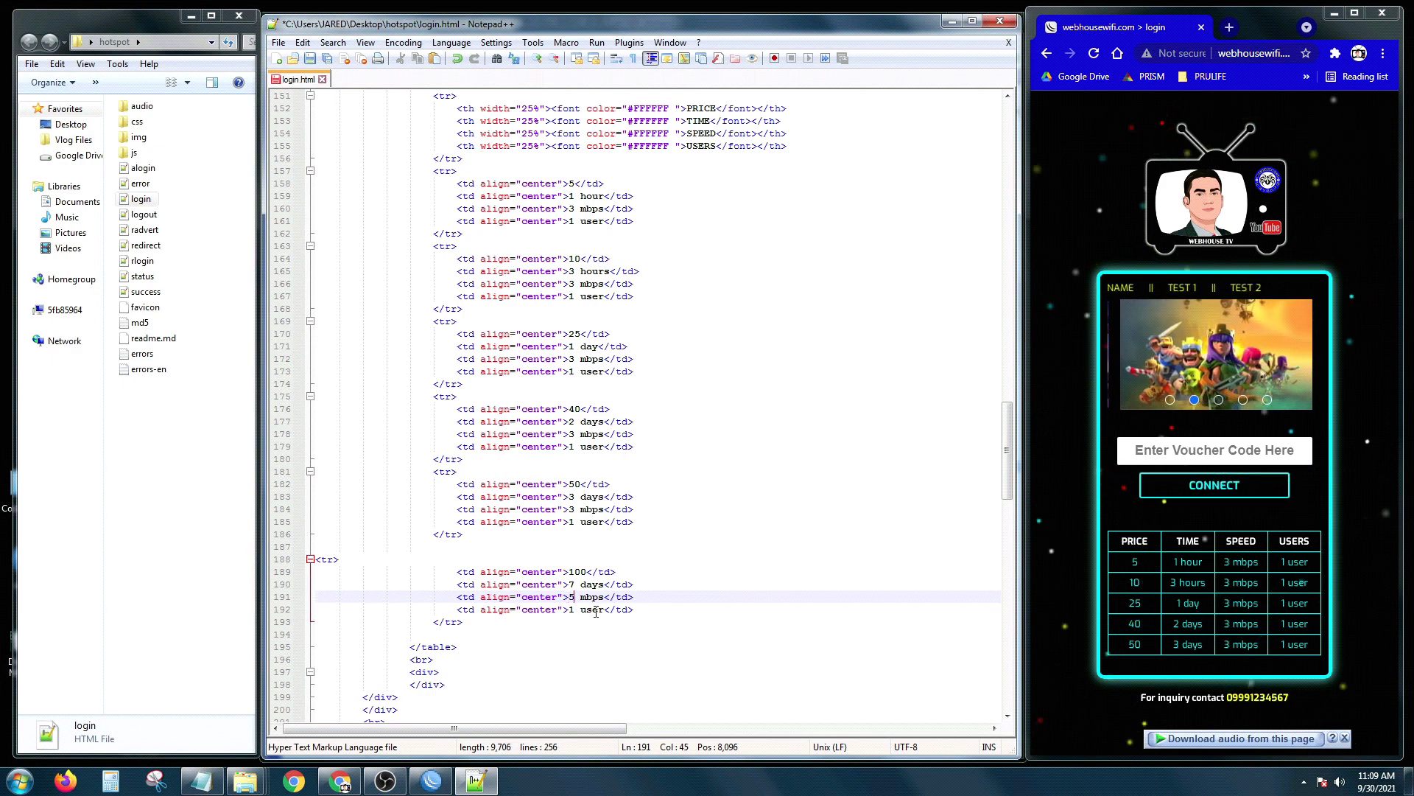
Step: Indent the new row's opening <tr> tag and verify its 7 days and 5 mbps lines
{"action": "left_click", "coordinate": [585, 632]}
{"action": "scroll", "coordinate": [569, 636], "scroll_direction": "down", "scroll_amount": 1}
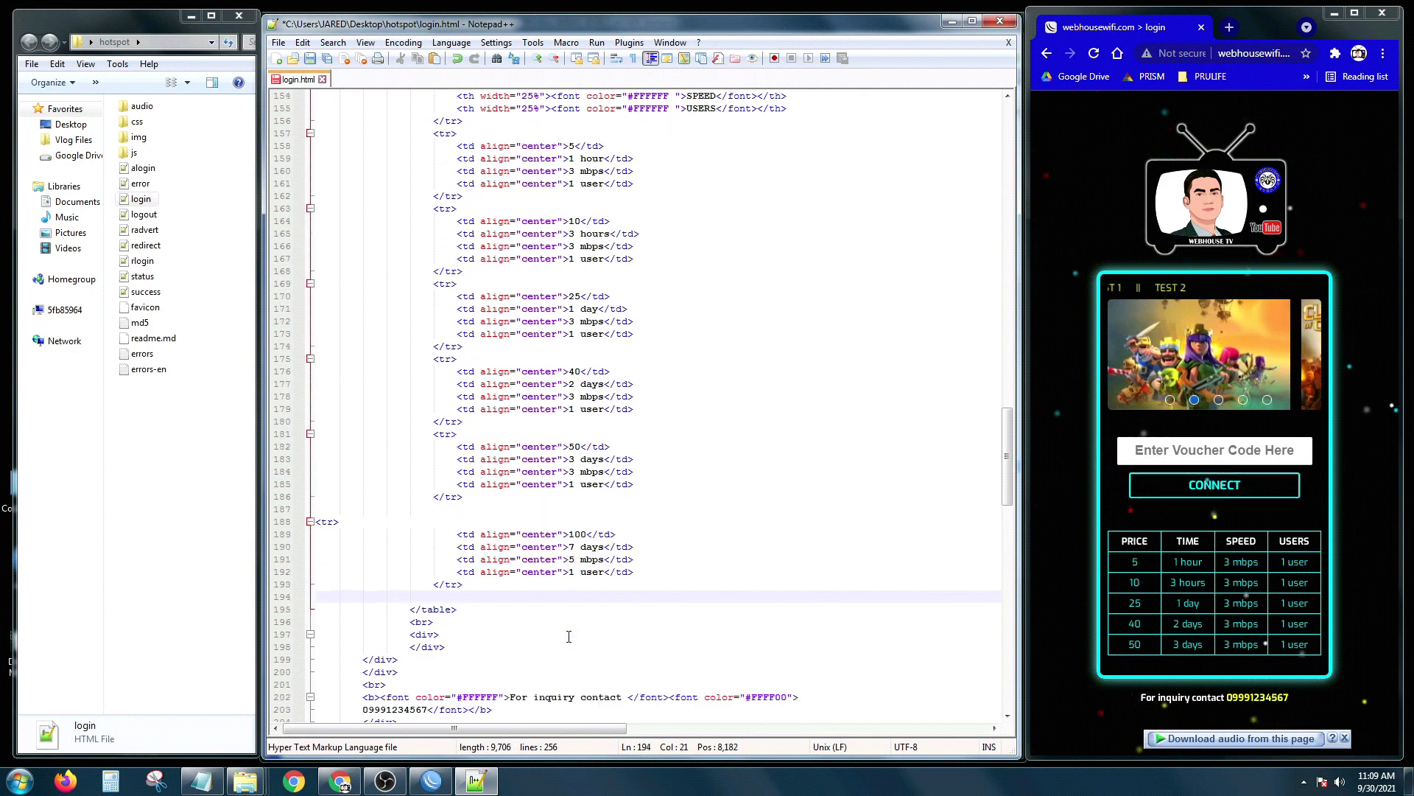
{"action": "left_click", "coordinate": [583, 575]}
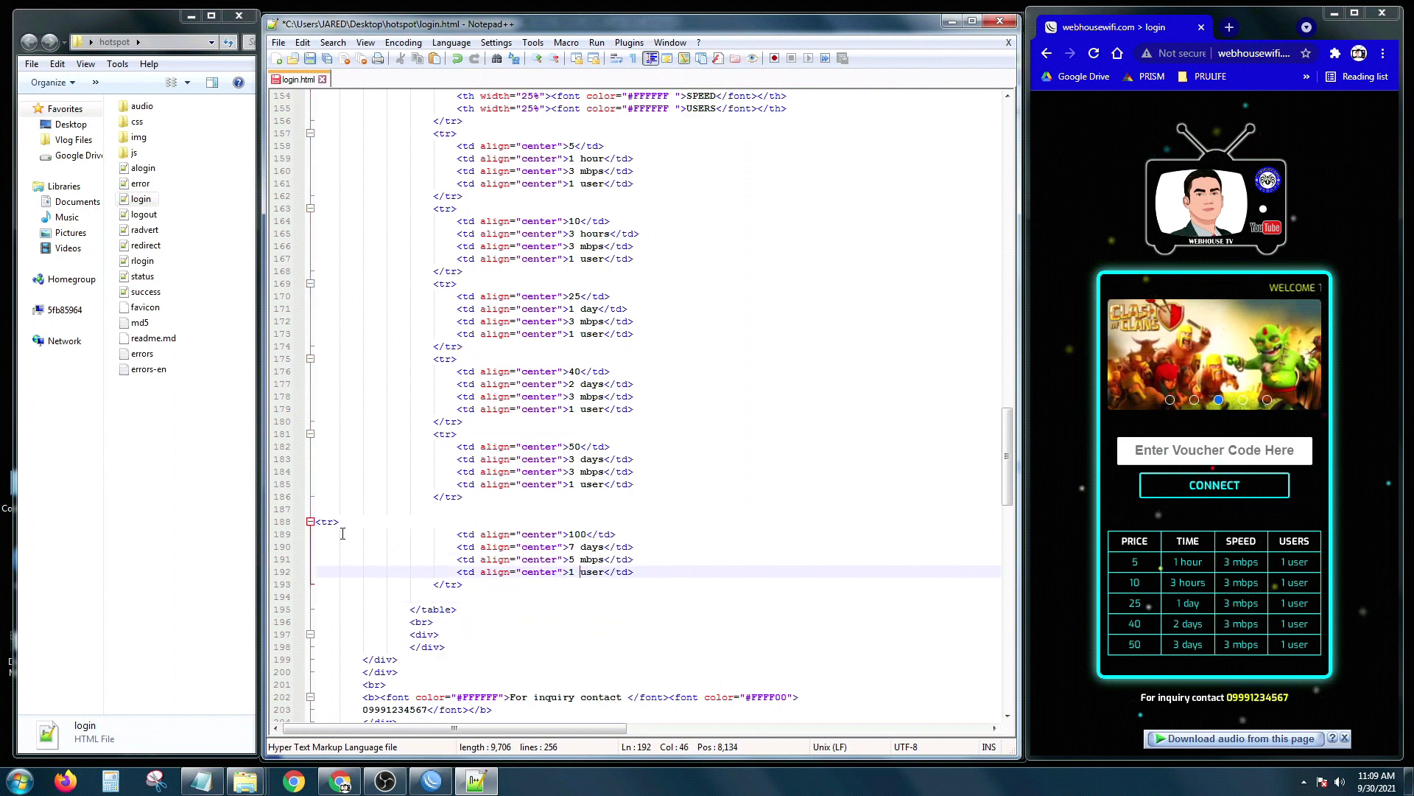
{"action": "left_click", "coordinate": [319, 524]}
{"action": "key", "text": "Tab"}
{"action": "key", "text": "Tab"}
{"action": "key", "text": "Tab"}
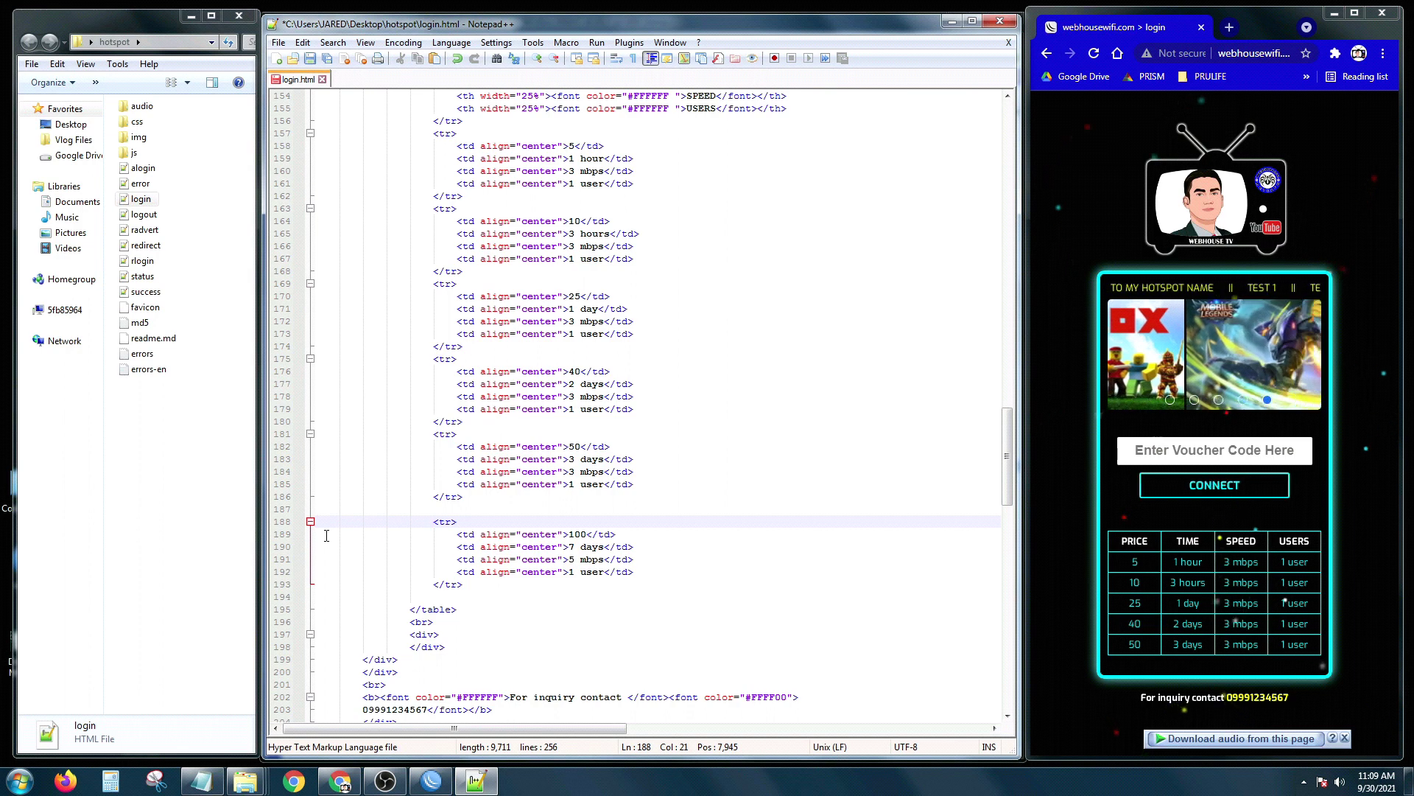
{"action": "left_click", "coordinate": [465, 558]}
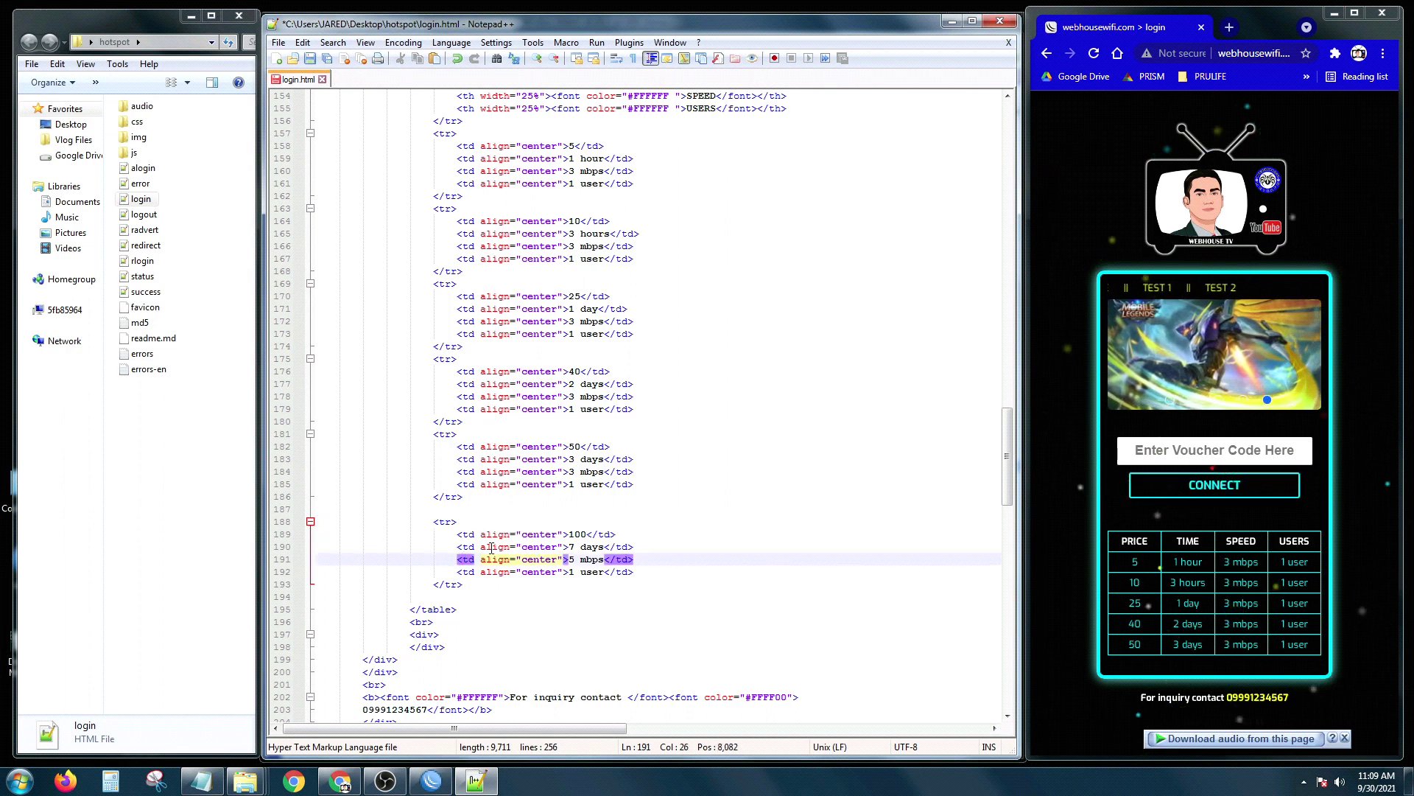
{"action": "left_click", "coordinate": [491, 547]}
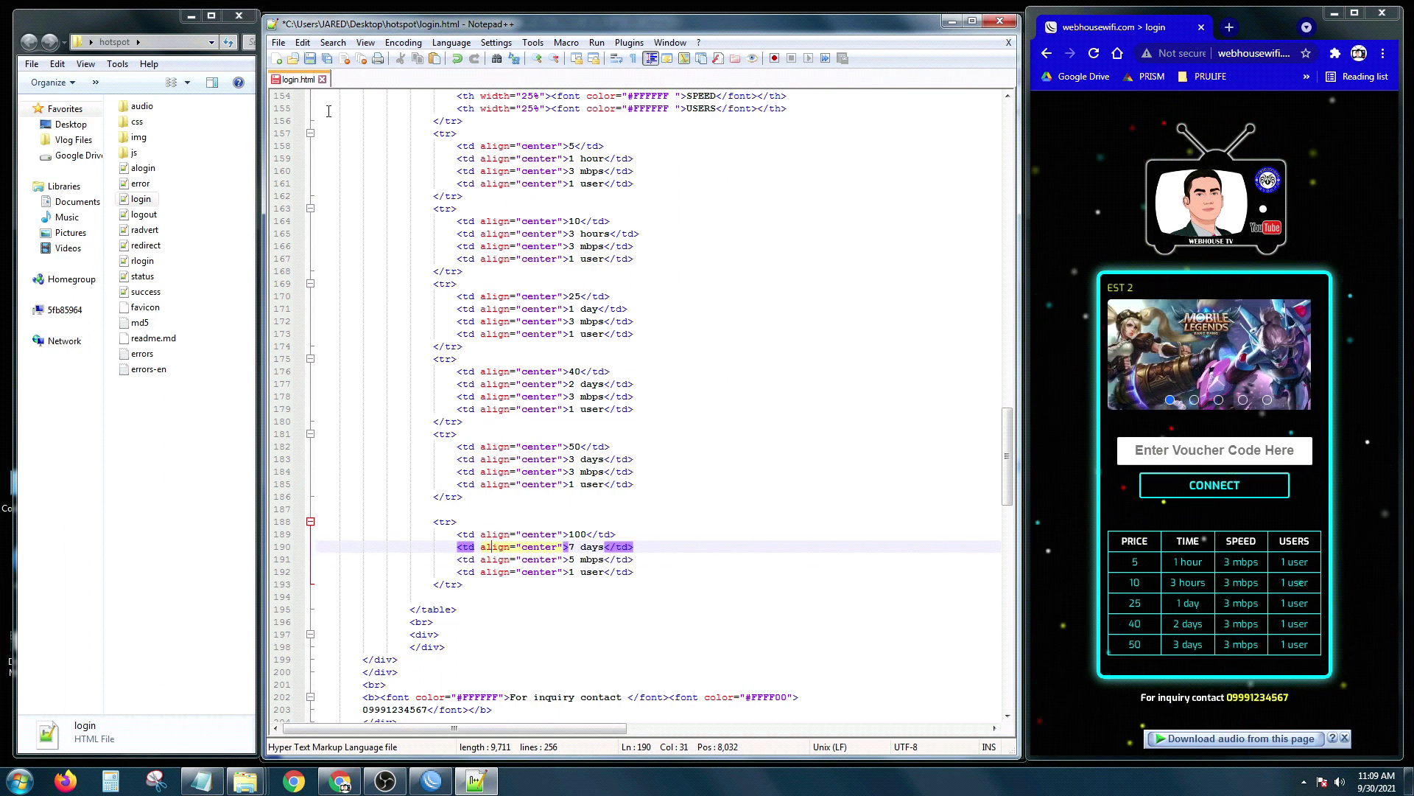
Step: Save login.html with the new 100 row and close Notepad++
{"action": "left_click", "coordinate": [310, 59]}
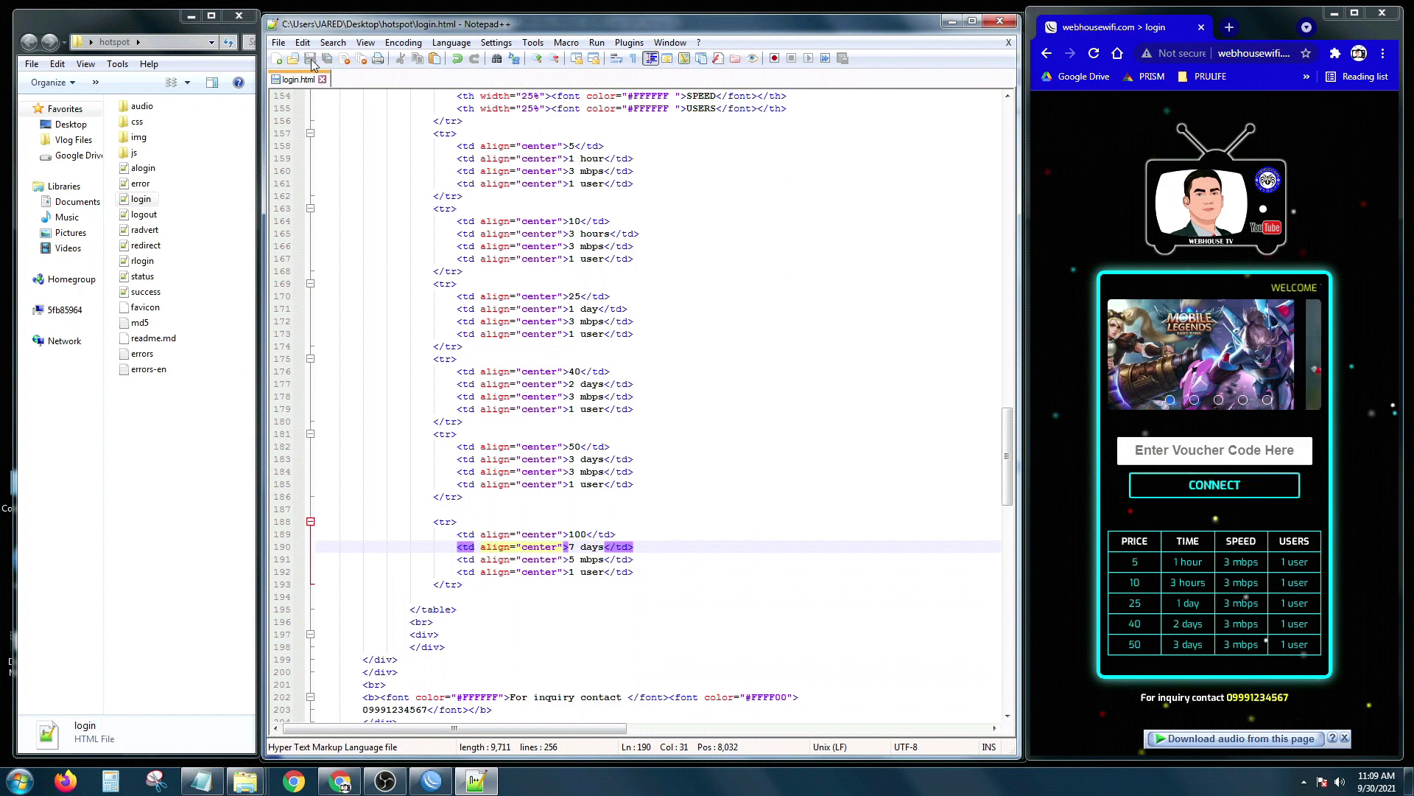
{"action": "left_click", "coordinate": [1001, 22]}
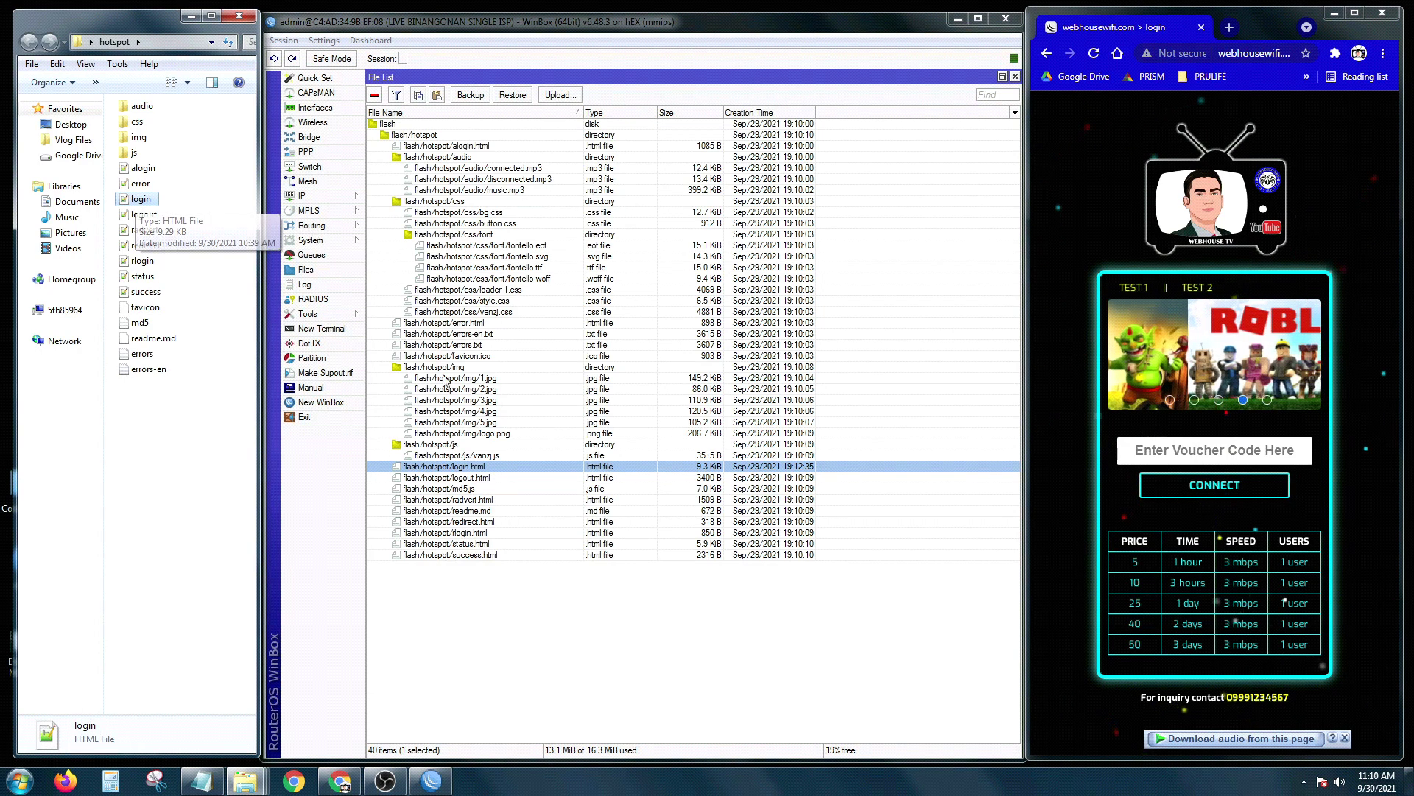
Step: Upload the edited login page to flash/hotspot in WinBox and reload Chrome to show the 100 / 7 days row
{"action": "left_click", "coordinate": [469, 468]}
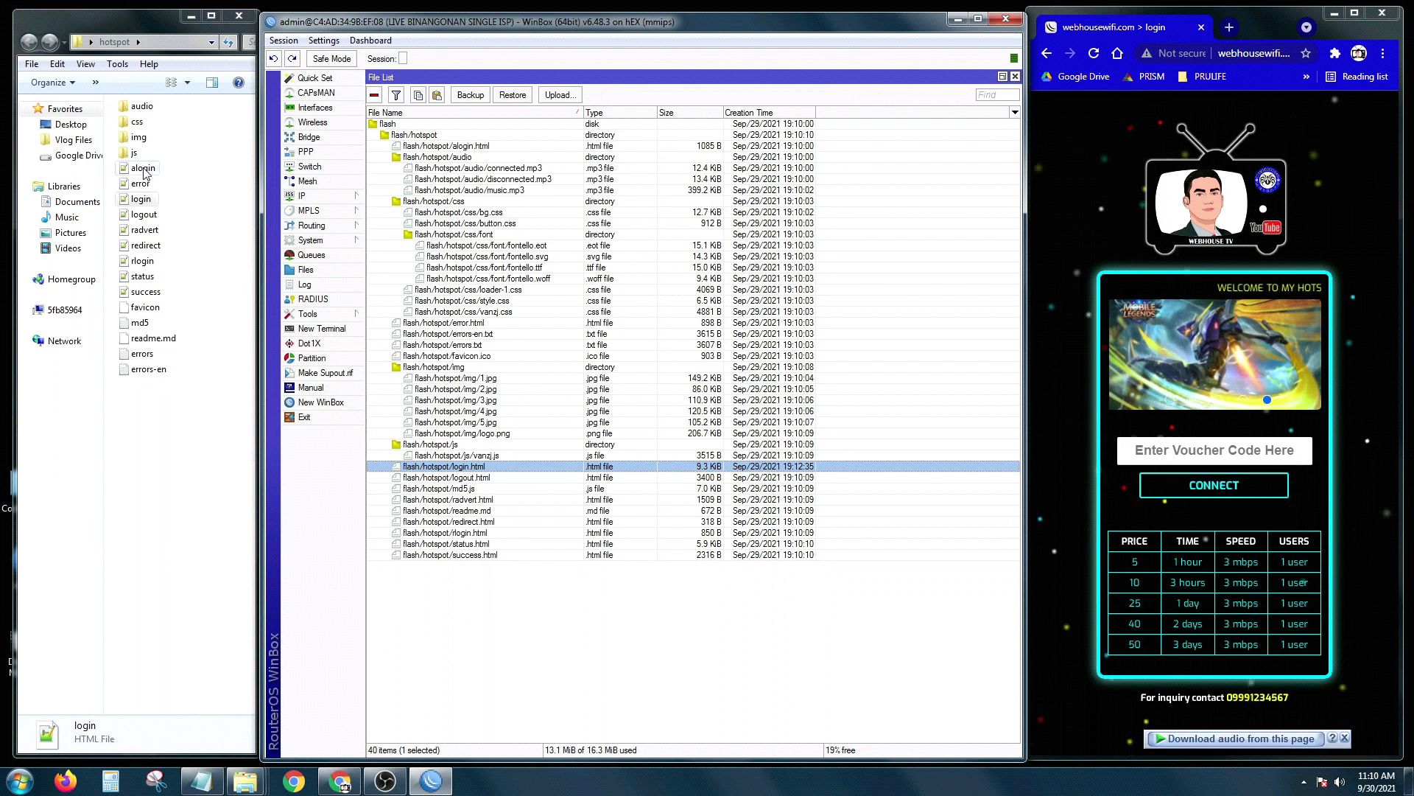
{"action": "left_click_drag", "start_coordinate": [144, 175], "coordinate": [527, 472]}
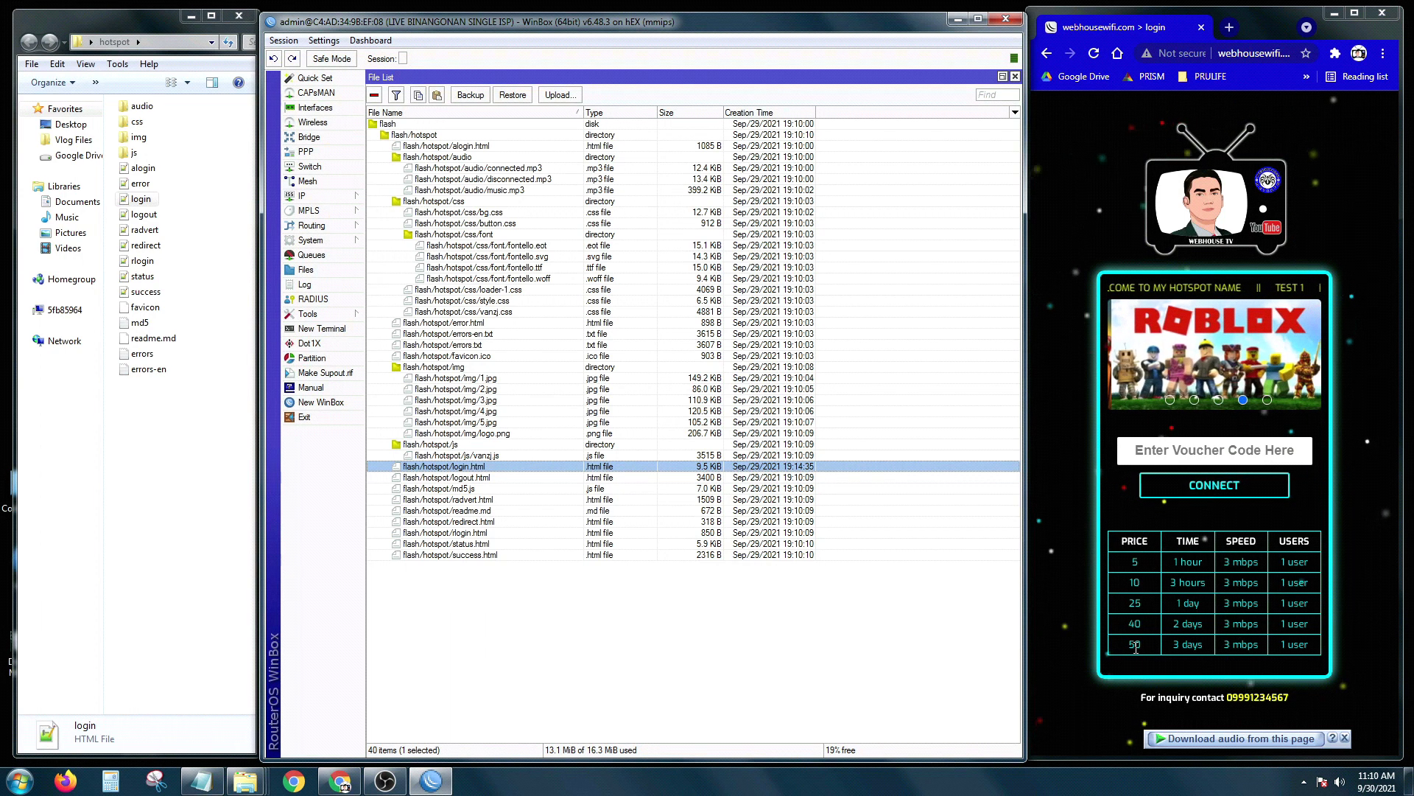
{"action": "key", "text": "F5"}
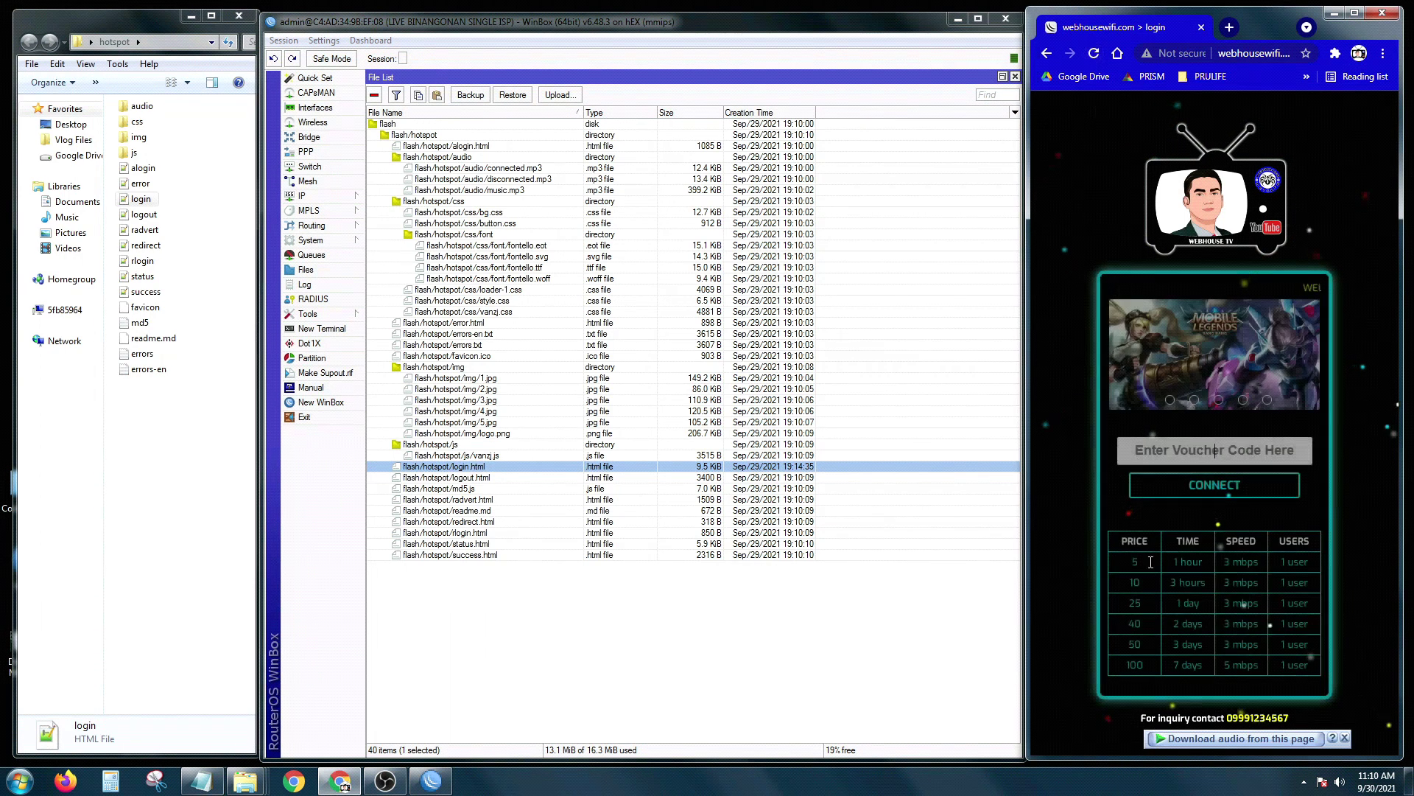
{"action": "left_click_drag", "start_coordinate": [1140, 667], "coordinate": [1143, 666]}
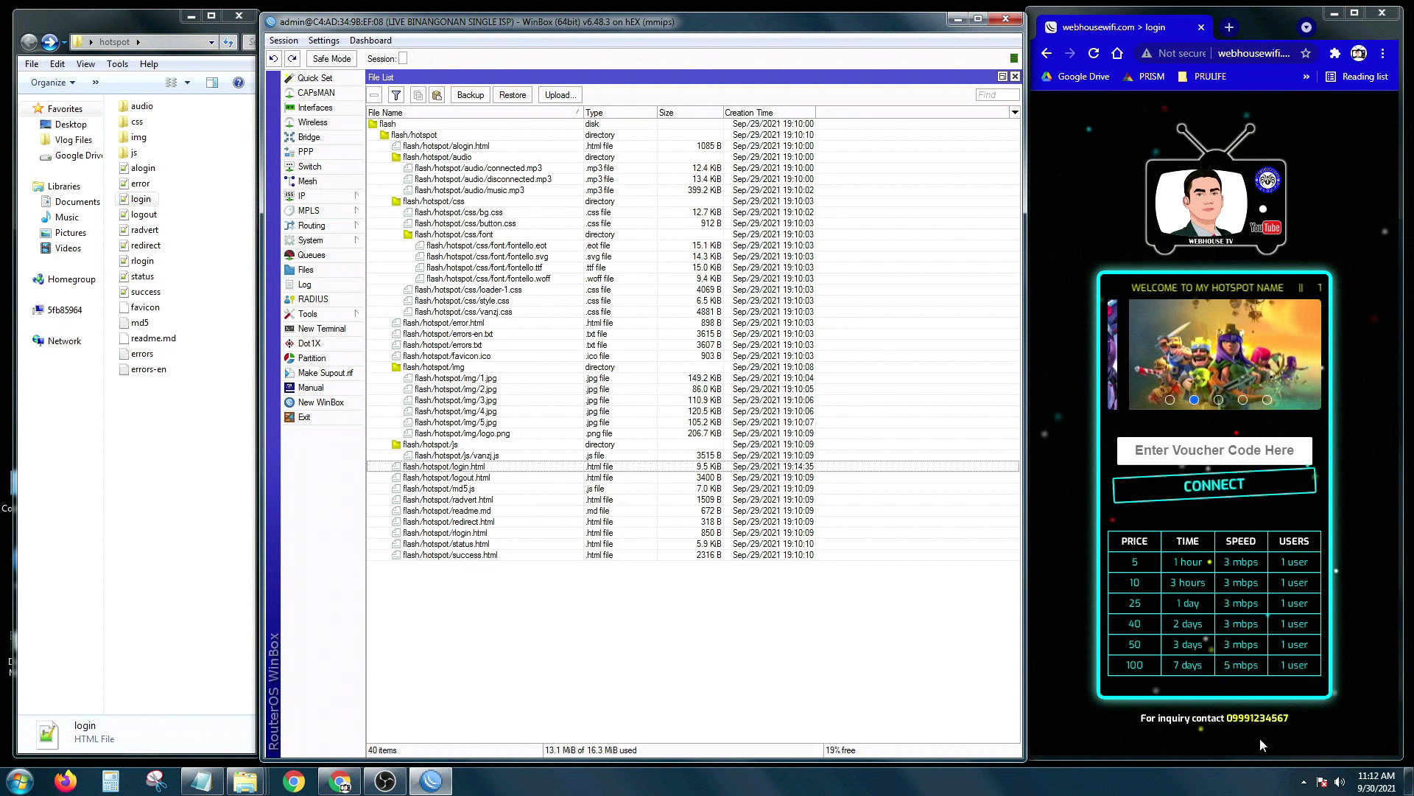
{"action": "left_click_drag", "start_coordinate": [1139, 722], "coordinate": [1282, 724]}
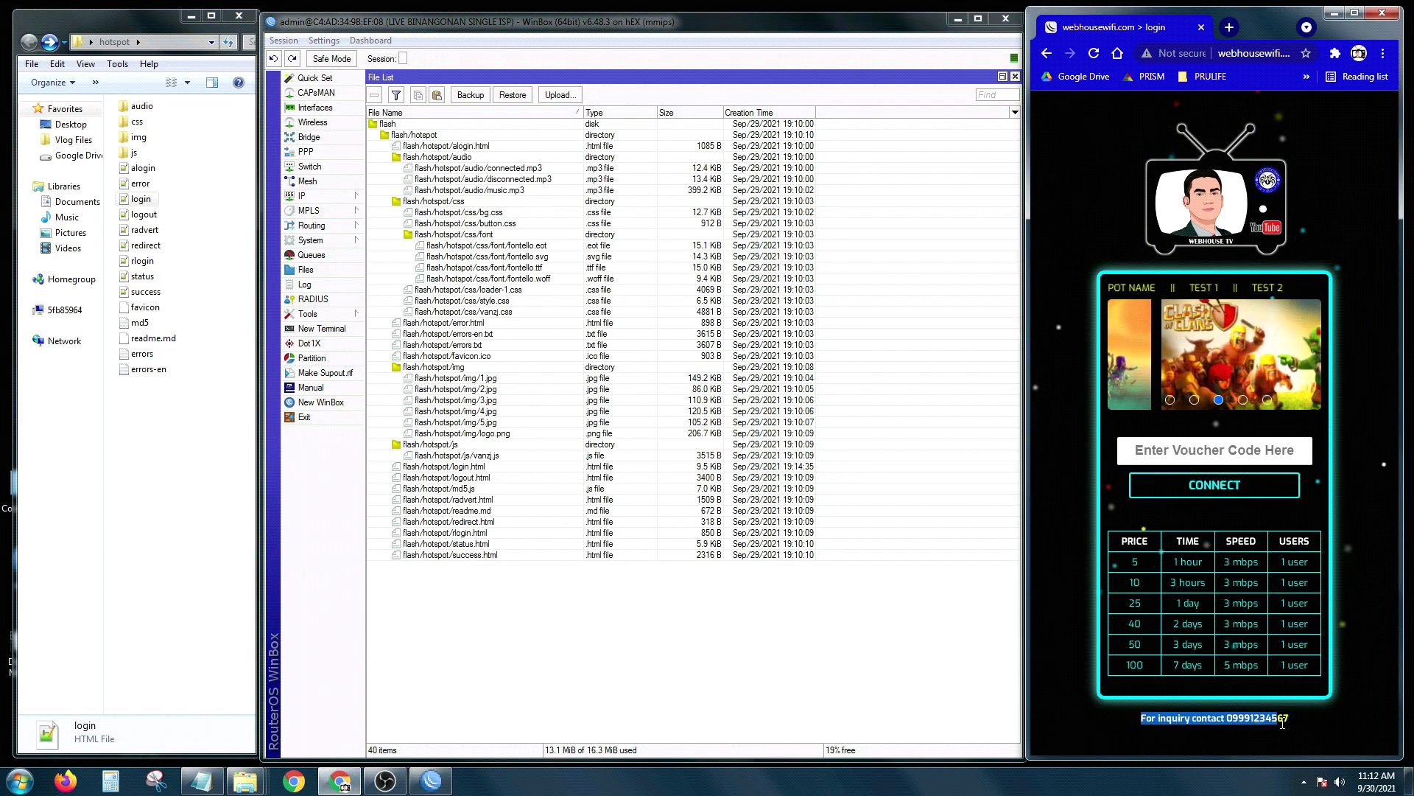
{"action": "left_click", "coordinate": [1166, 728]}
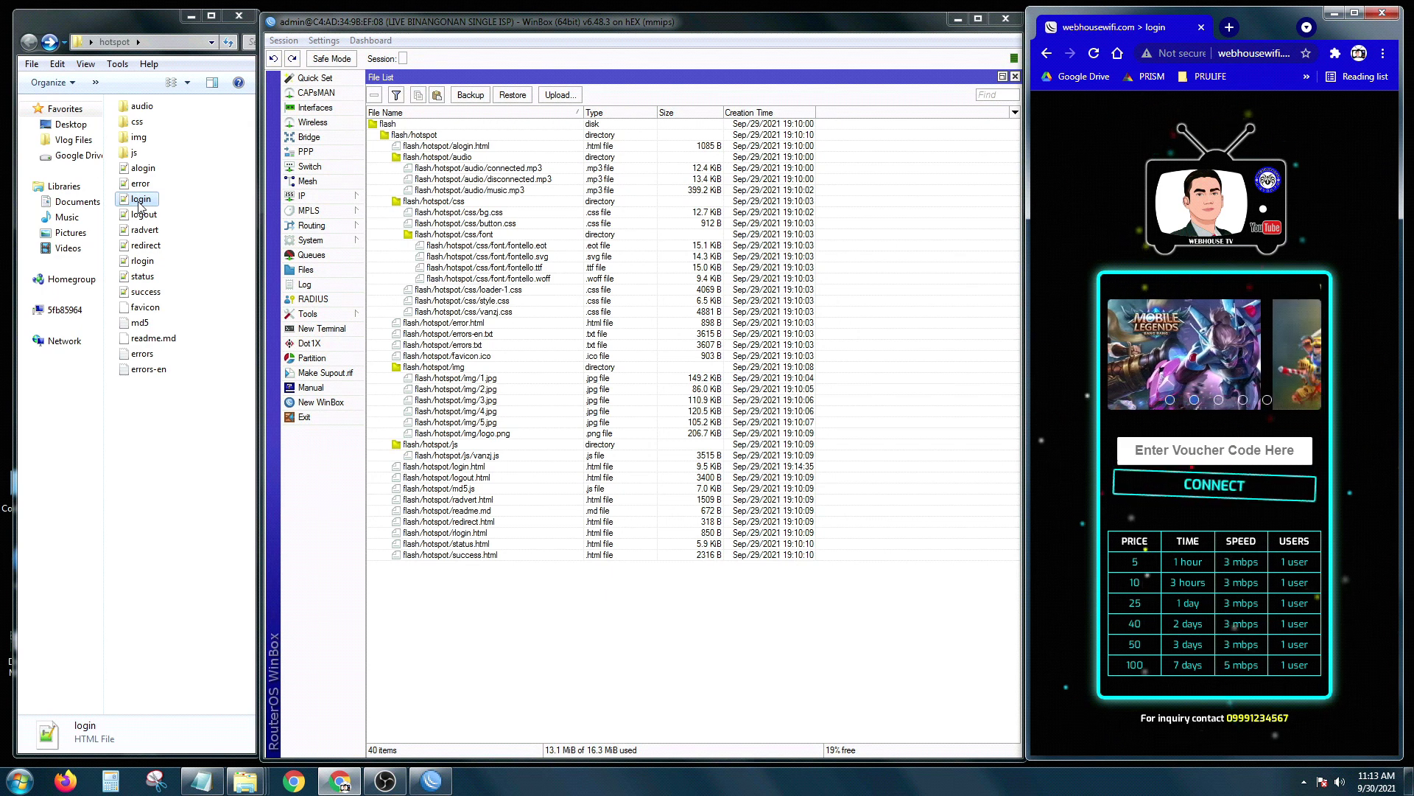
{"action": "double_click", "coordinate": [140, 200]}
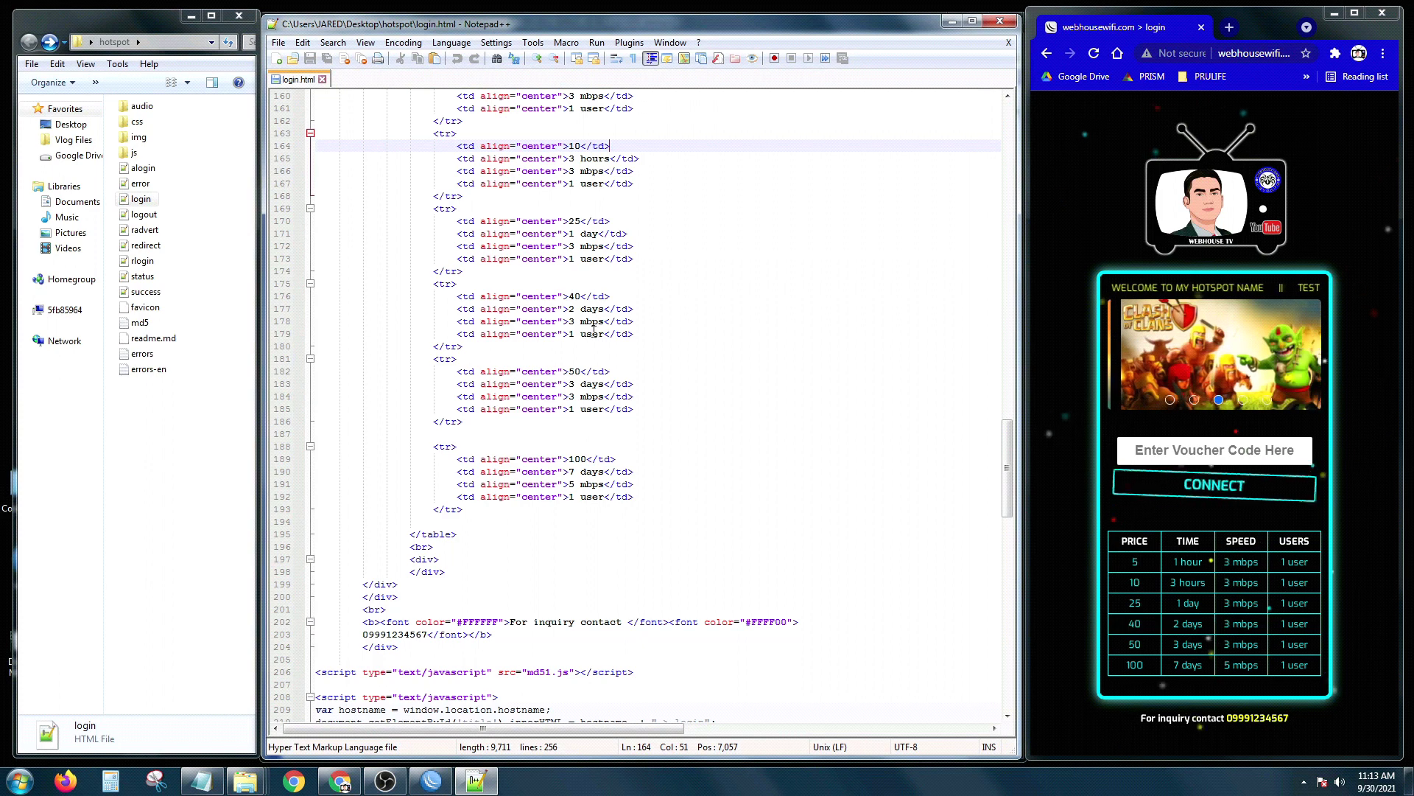
Step: On line 202, change 'For inquiry contact' to 'For inquiry you may contact'
{"action": "scroll", "coordinate": [594, 330], "scroll_direction": "down", "scroll_amount": 6}
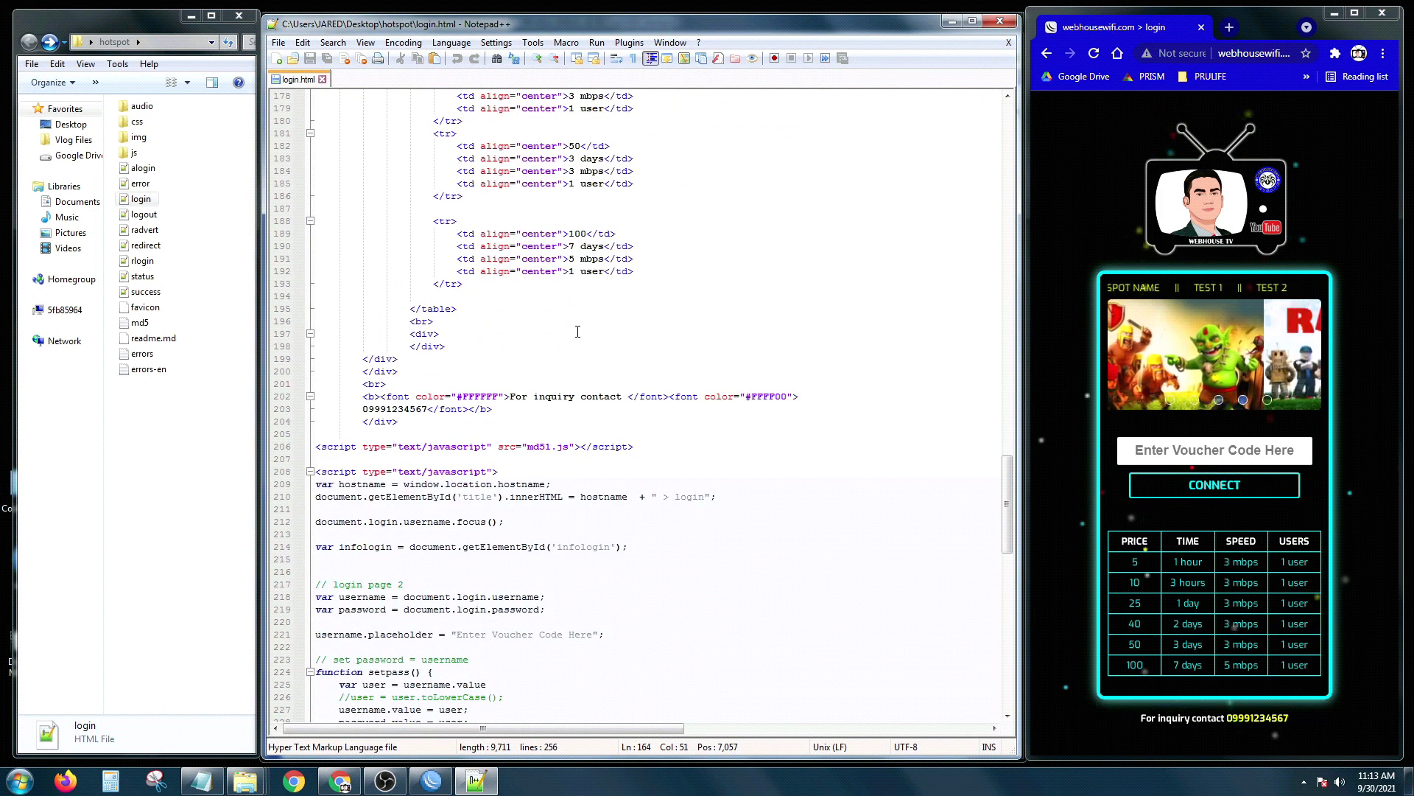
{"action": "scroll", "coordinate": [577, 332], "scroll_direction": "down", "scroll_amount": 2}
{"action": "left_click", "coordinate": [526, 338]}
{"action": "left_click", "coordinate": [526, 342]}
{"action": "scroll", "coordinate": [514, 347], "scroll_direction": "down", "scroll_amount": 1}
{"action": "left_click", "coordinate": [518, 291]}
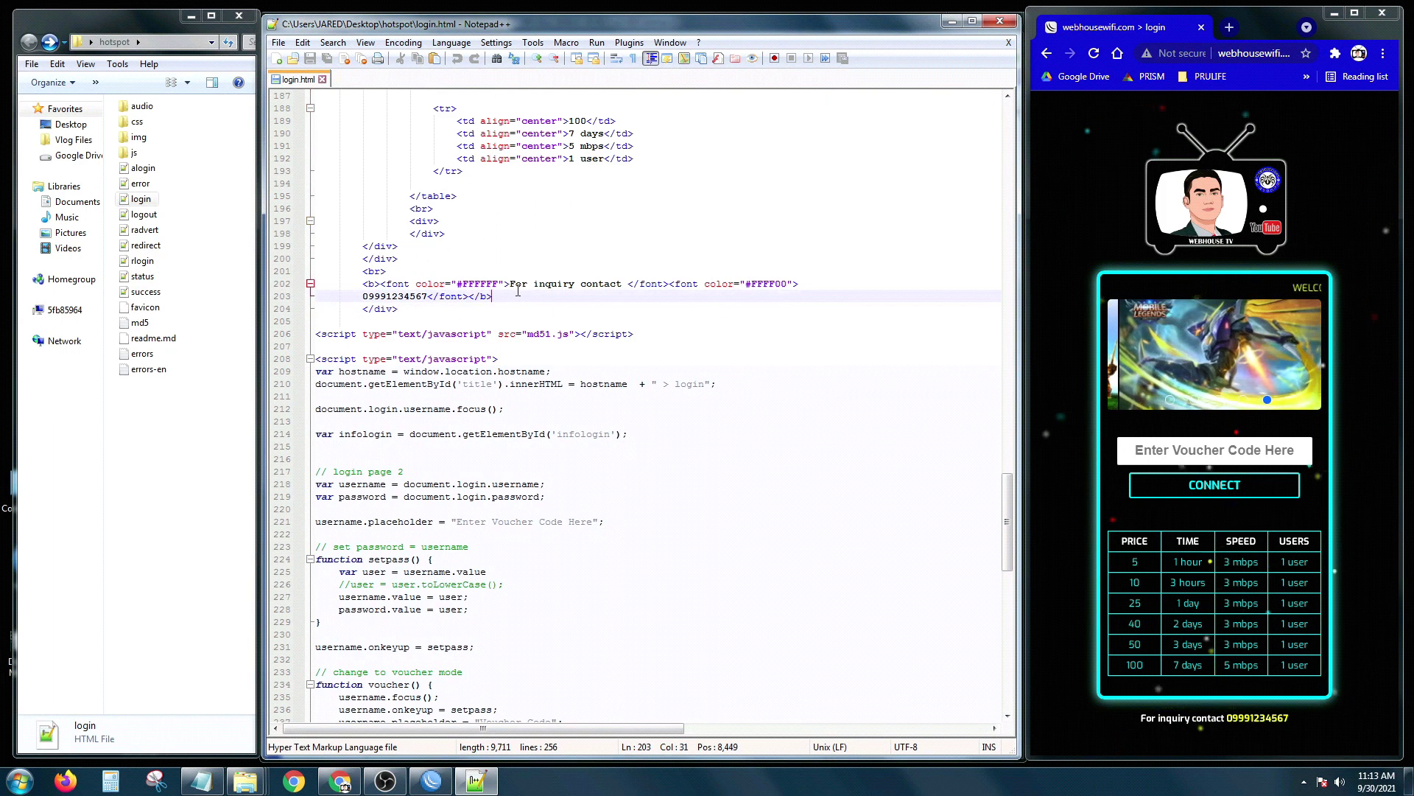
{"action": "left_click_drag", "start_coordinate": [513, 286], "coordinate": [628, 289]}
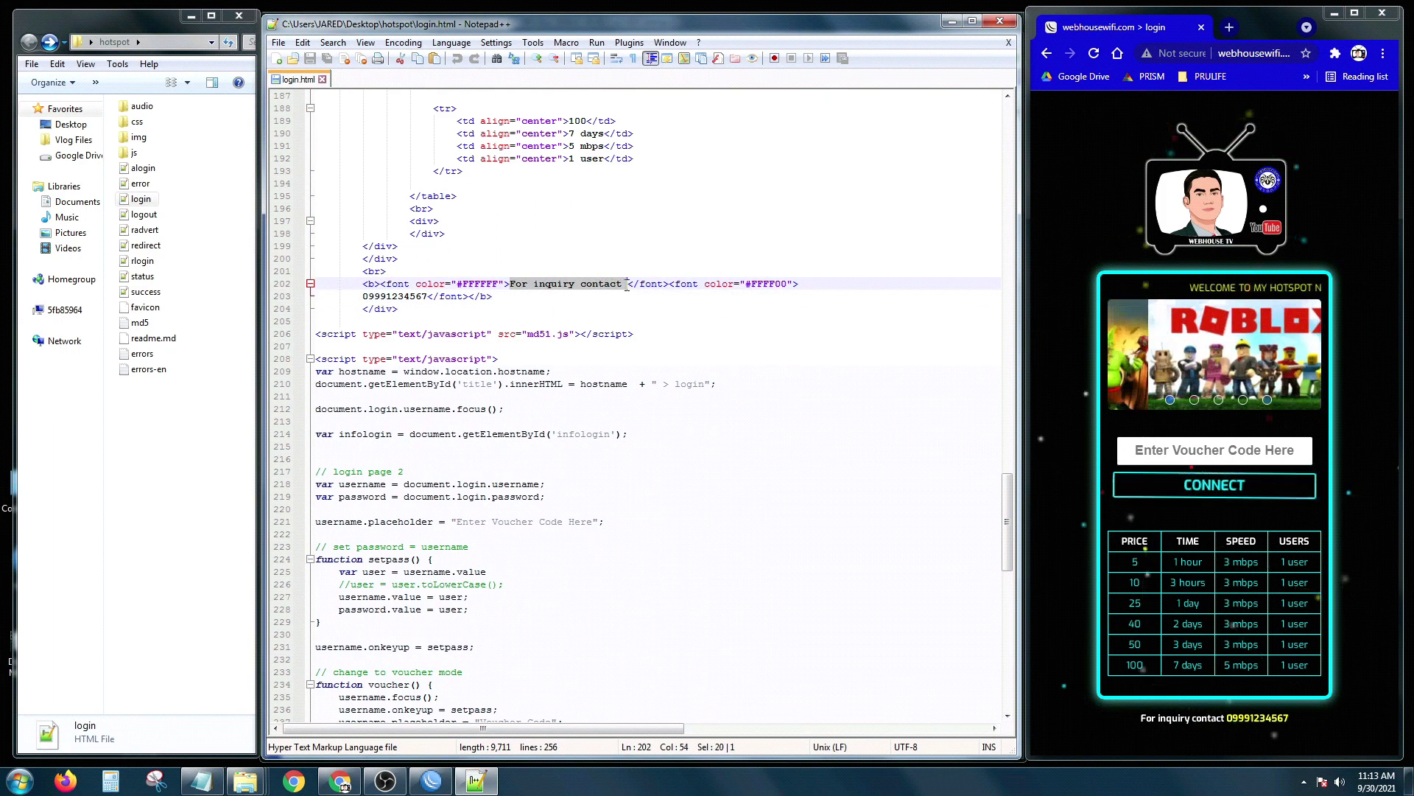
{"action": "left_click", "coordinate": [559, 320]}
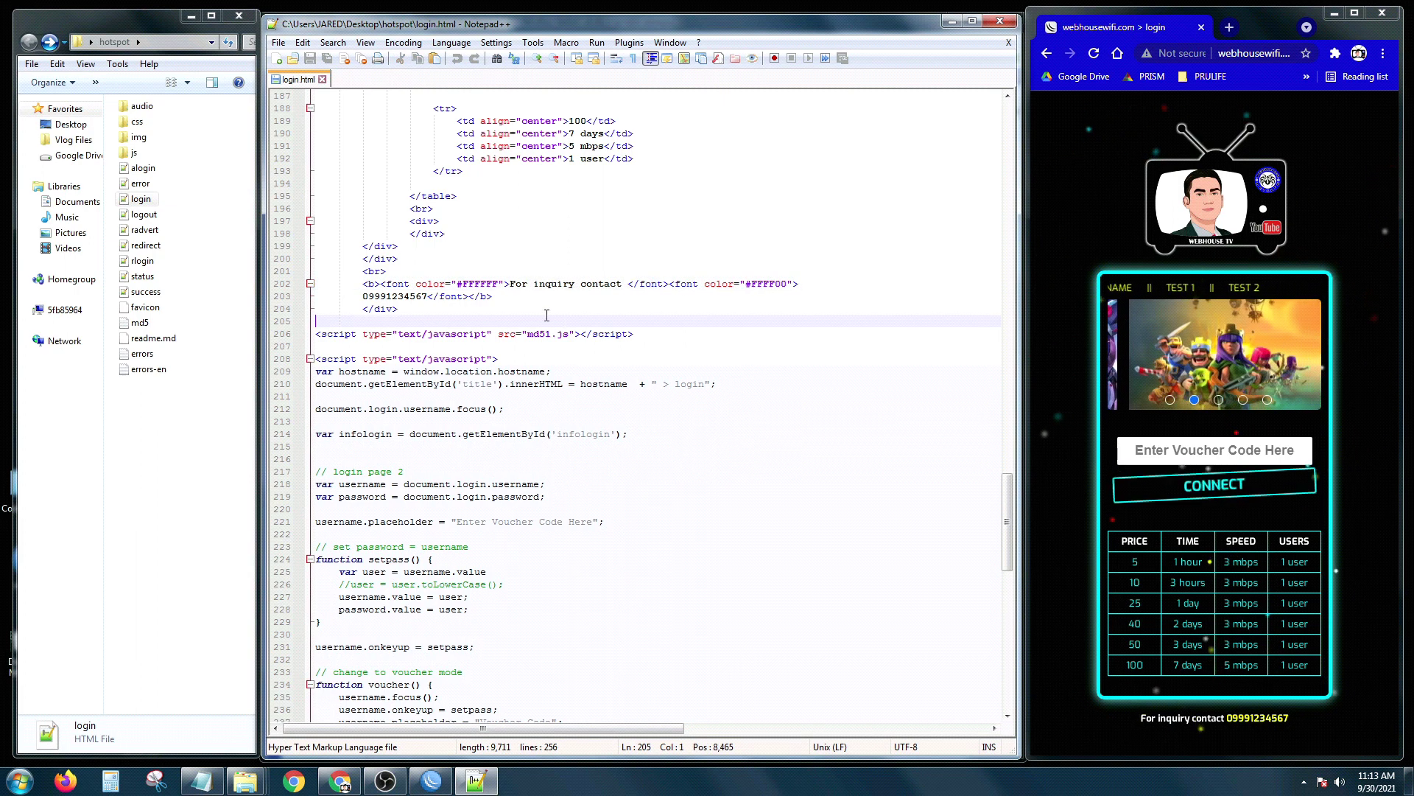
{"action": "left_click_drag", "start_coordinate": [511, 286], "coordinate": [623, 285]}
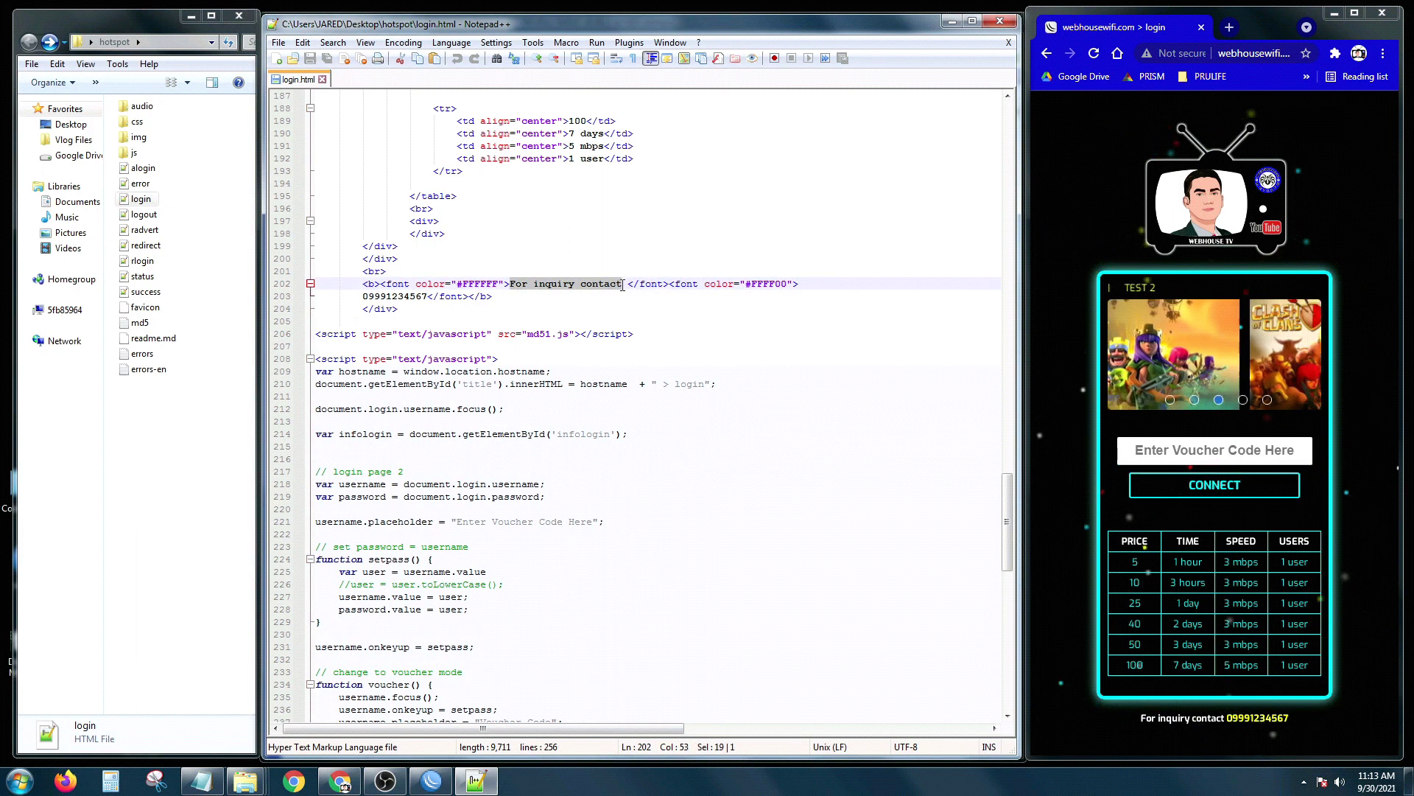
{"action": "type", "text": "For"}
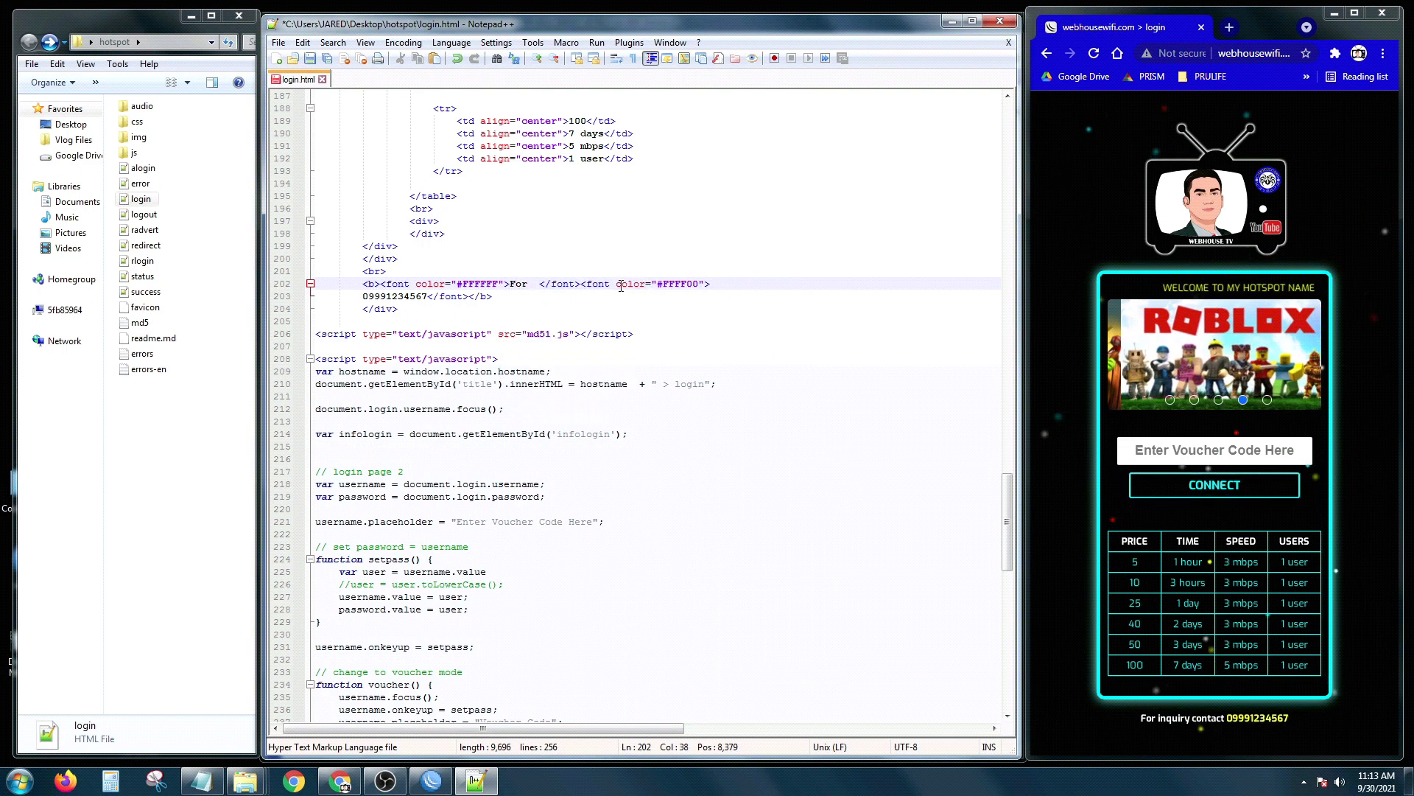
{"action": "type", "text": " inquiry "}
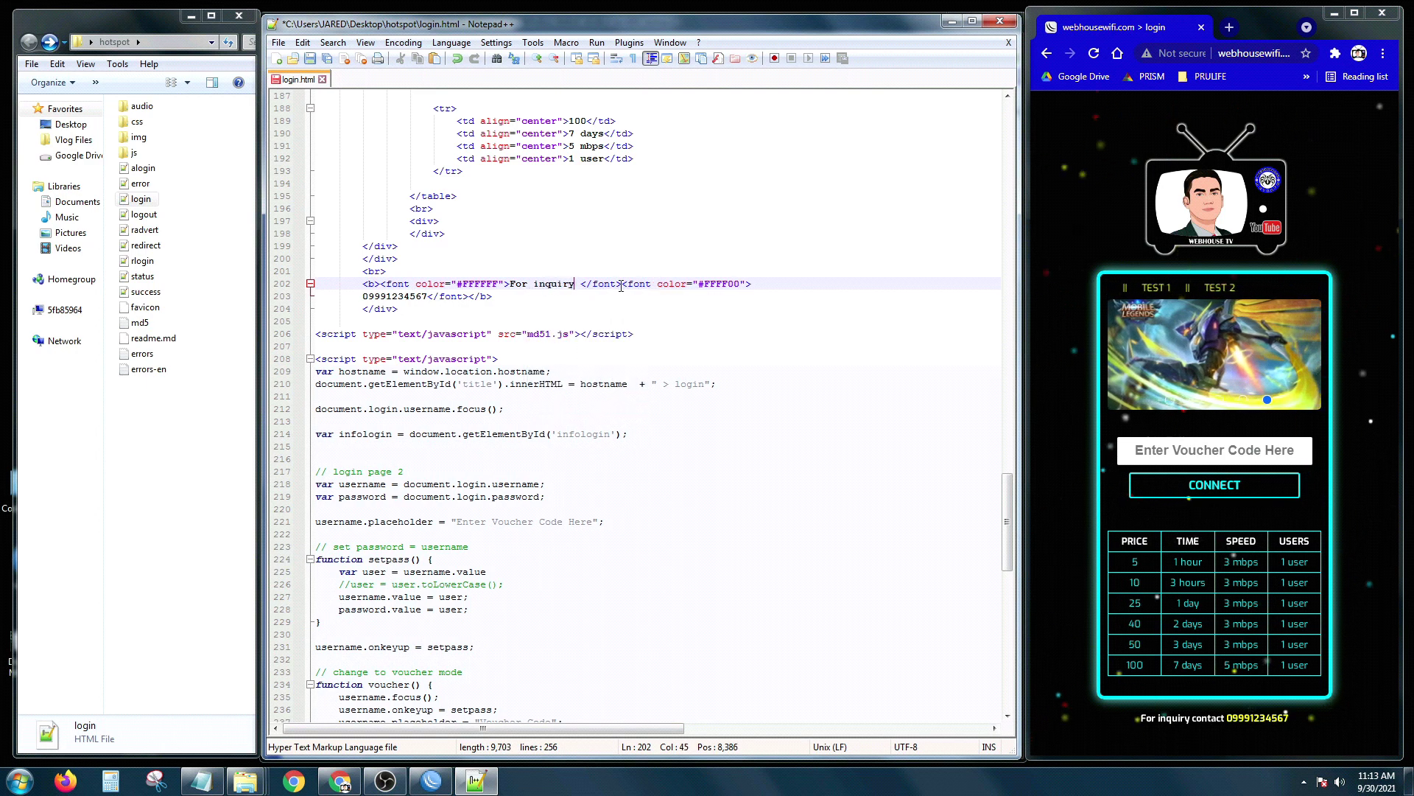
{"action": "type", "text": "you may contac"}
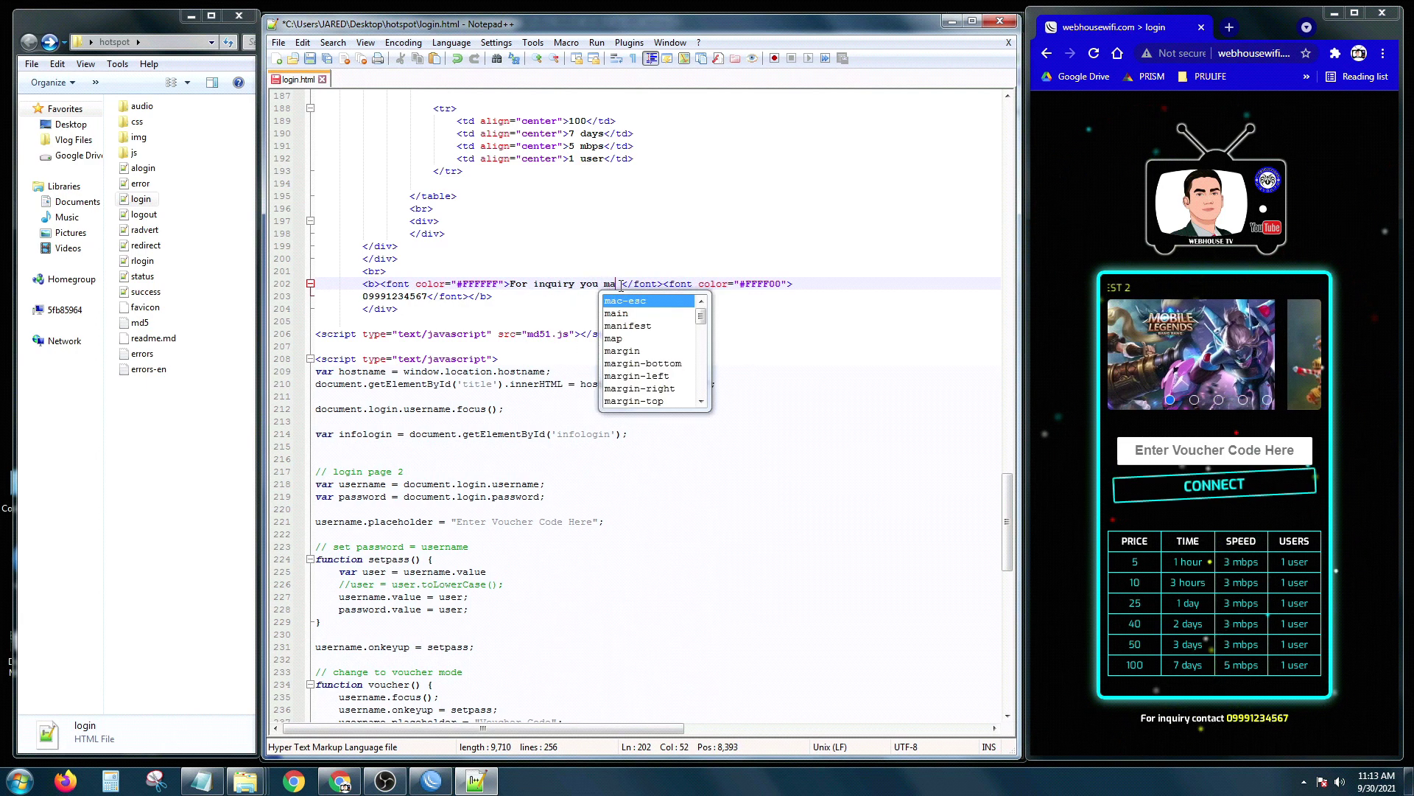
{"action": "type", "text": "t"}
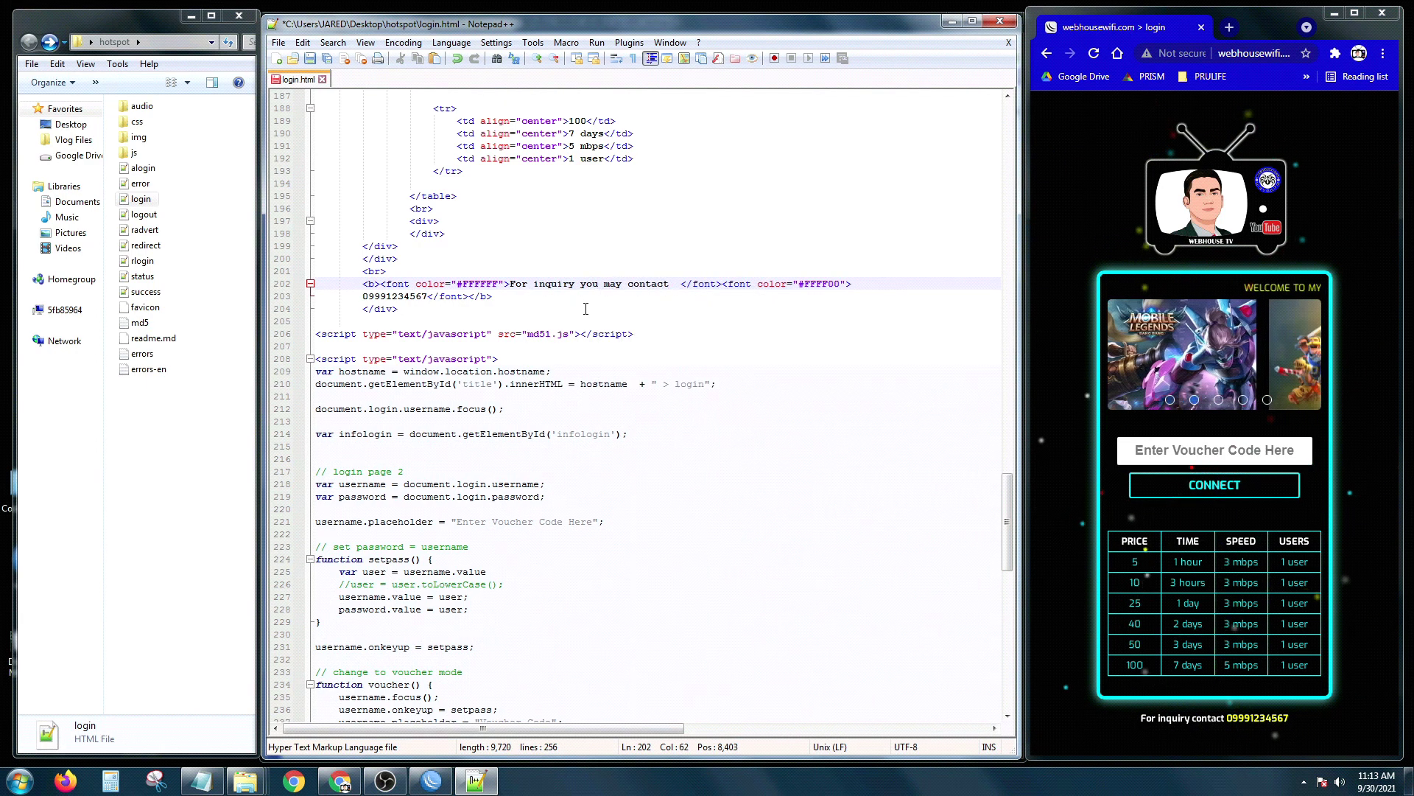
Step: Replace the old contact phone number on line 203 with the new number
{"action": "left_click_drag", "start_coordinate": [427, 296], "coordinate": [379, 296]}
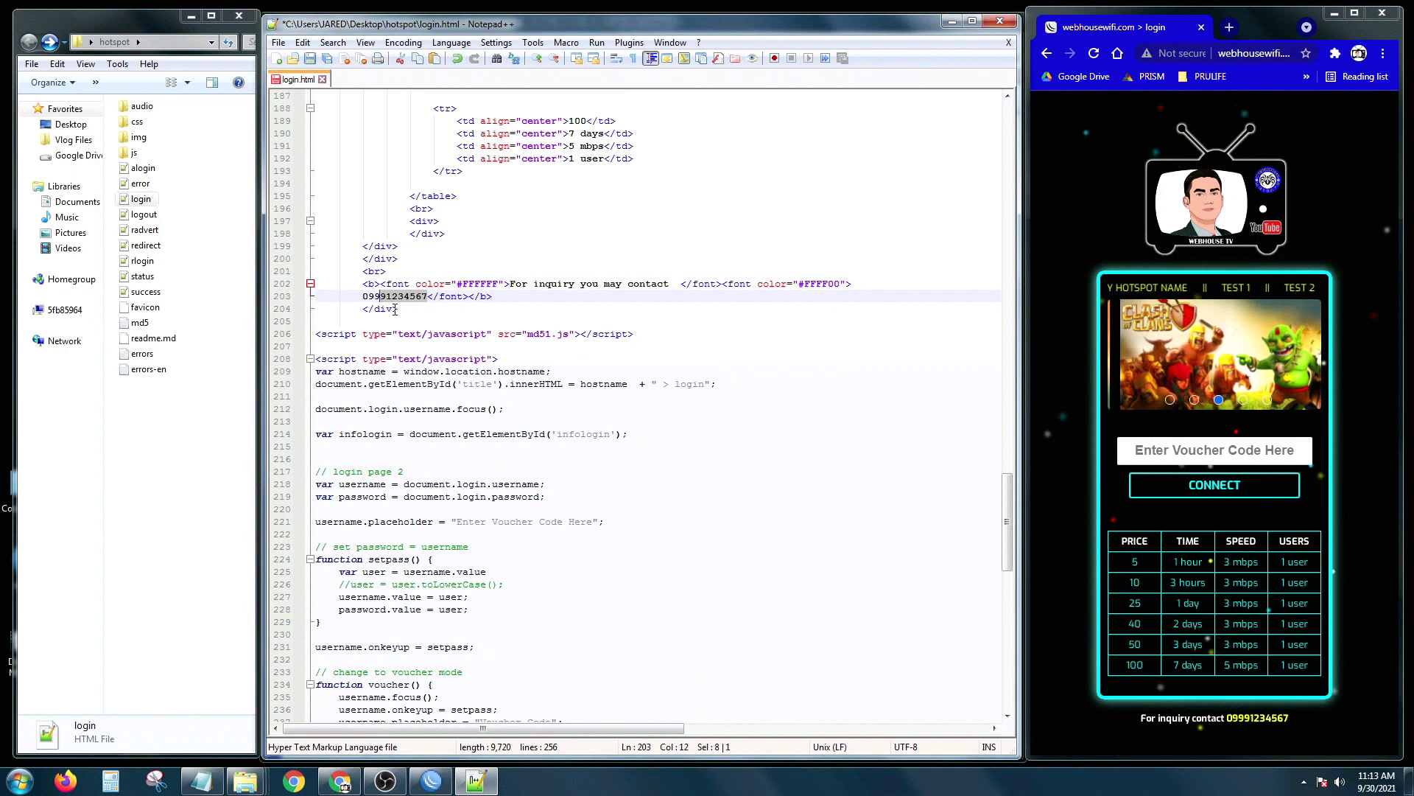
{"action": "key", "text": "BackSpace"}
{"action": "key", "text": "BackSpace"}
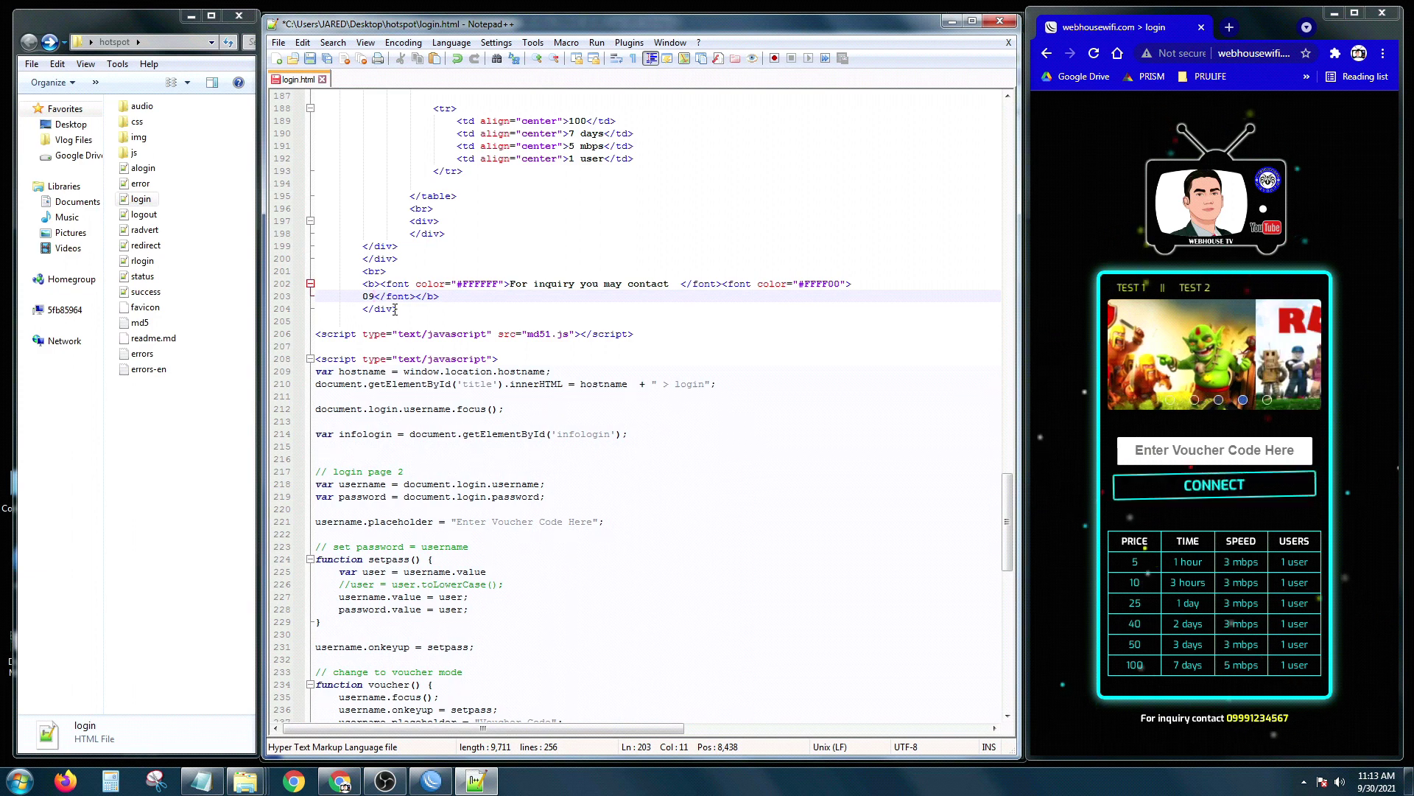
{"action": "type", "text": "22"}
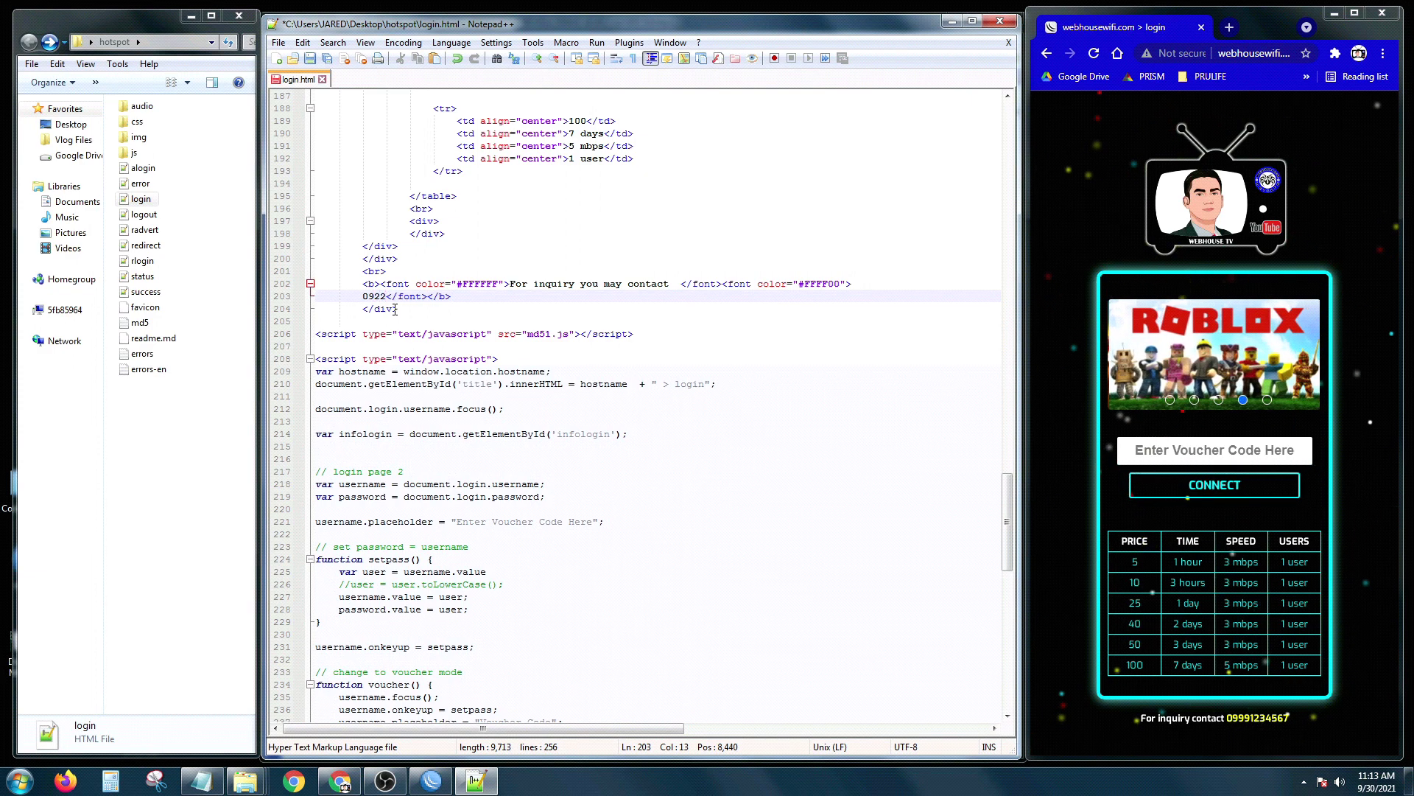
{"action": "type", "text": "9876543"}
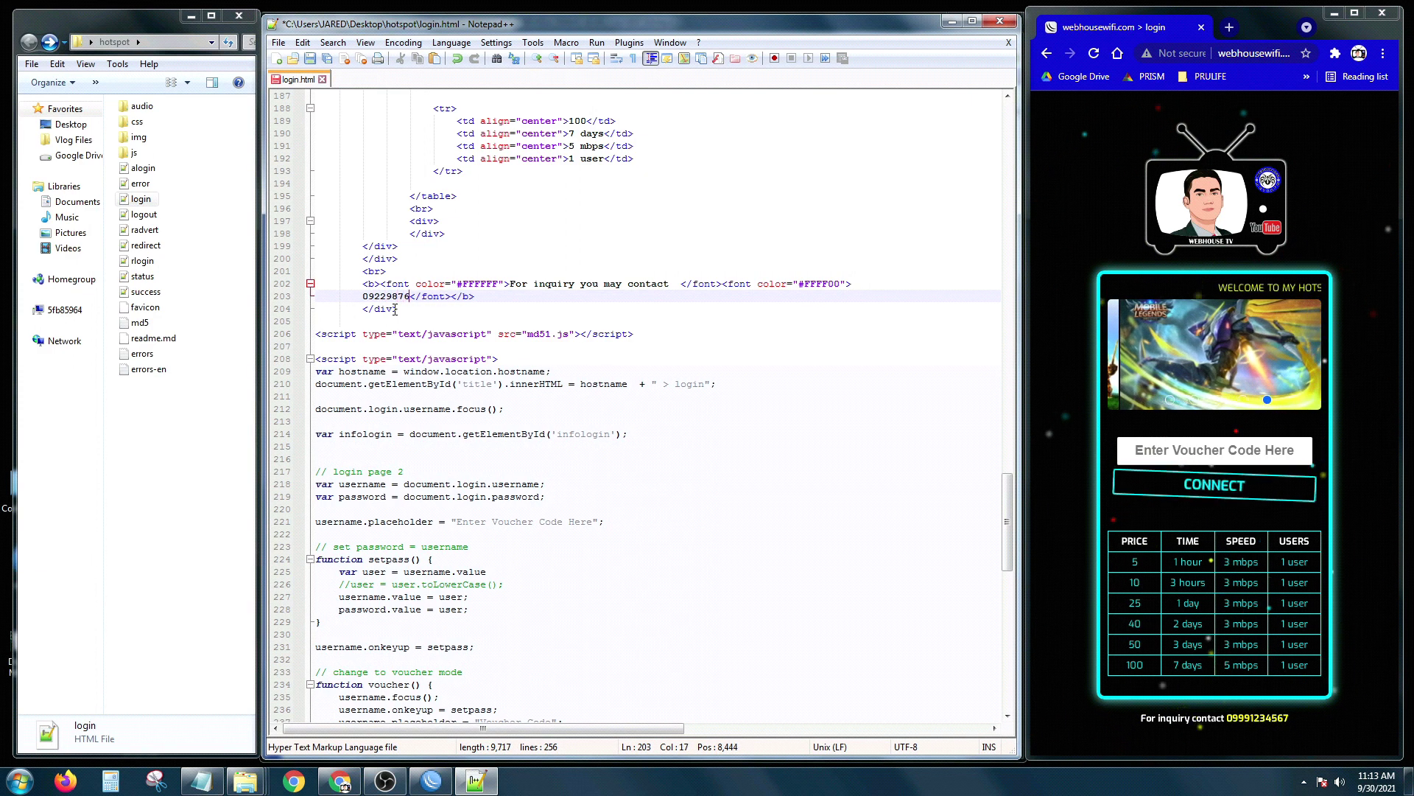
{"action": "type", "text": "21"}
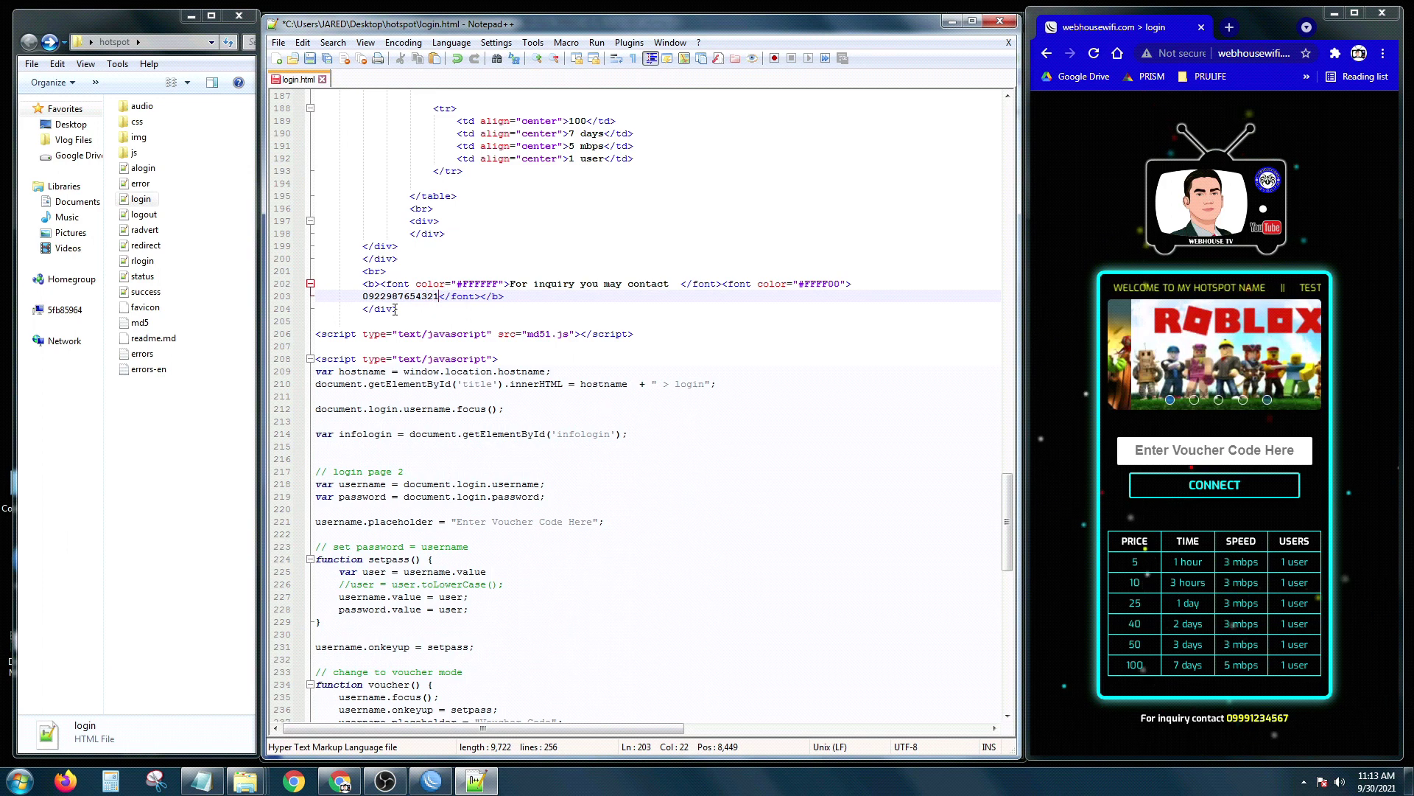
{"action": "left_click", "coordinate": [667, 376]}
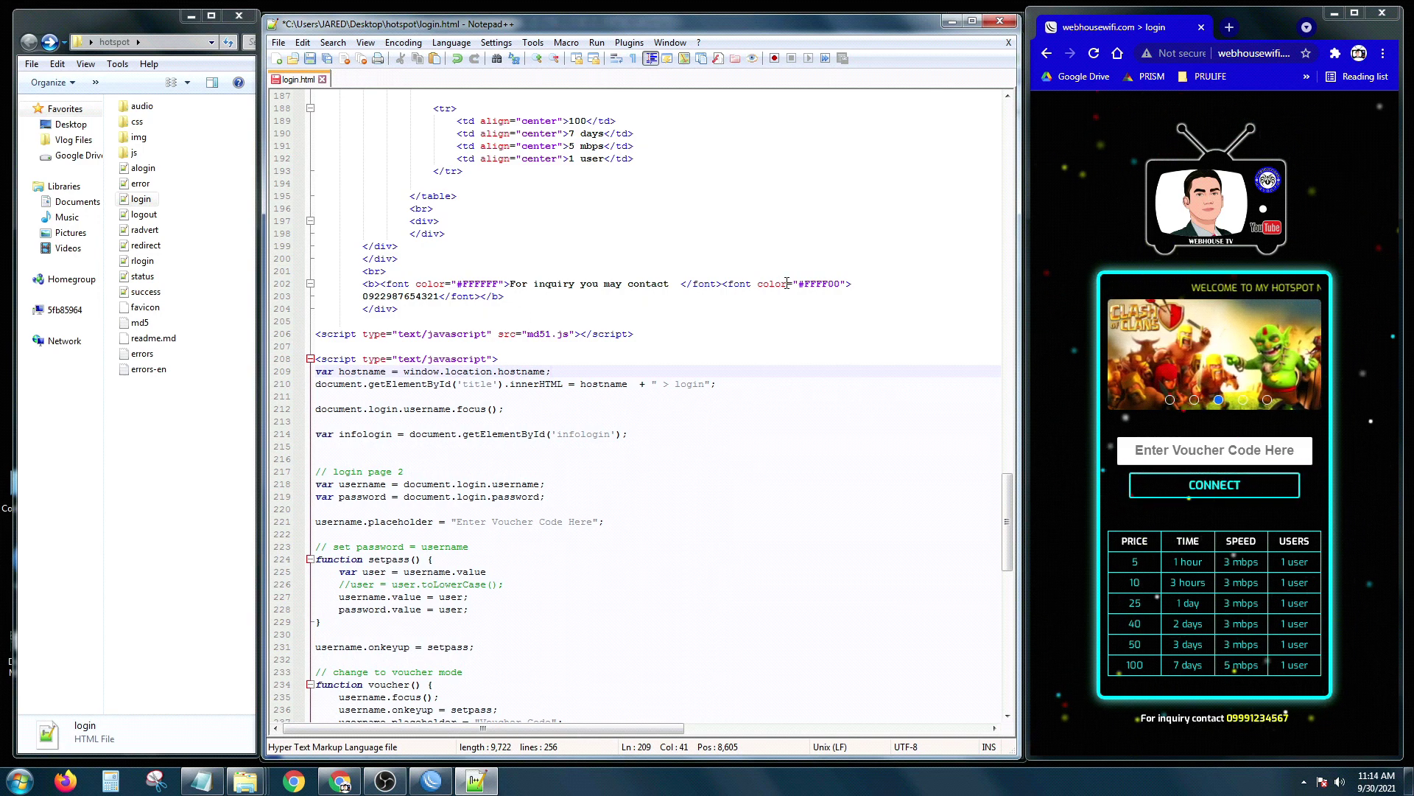
Step: Change the contact number's font colour from #FFFF00 to blue and save login.html
{"action": "left_click_drag", "start_coordinate": [799, 284], "coordinate": [810, 283]}
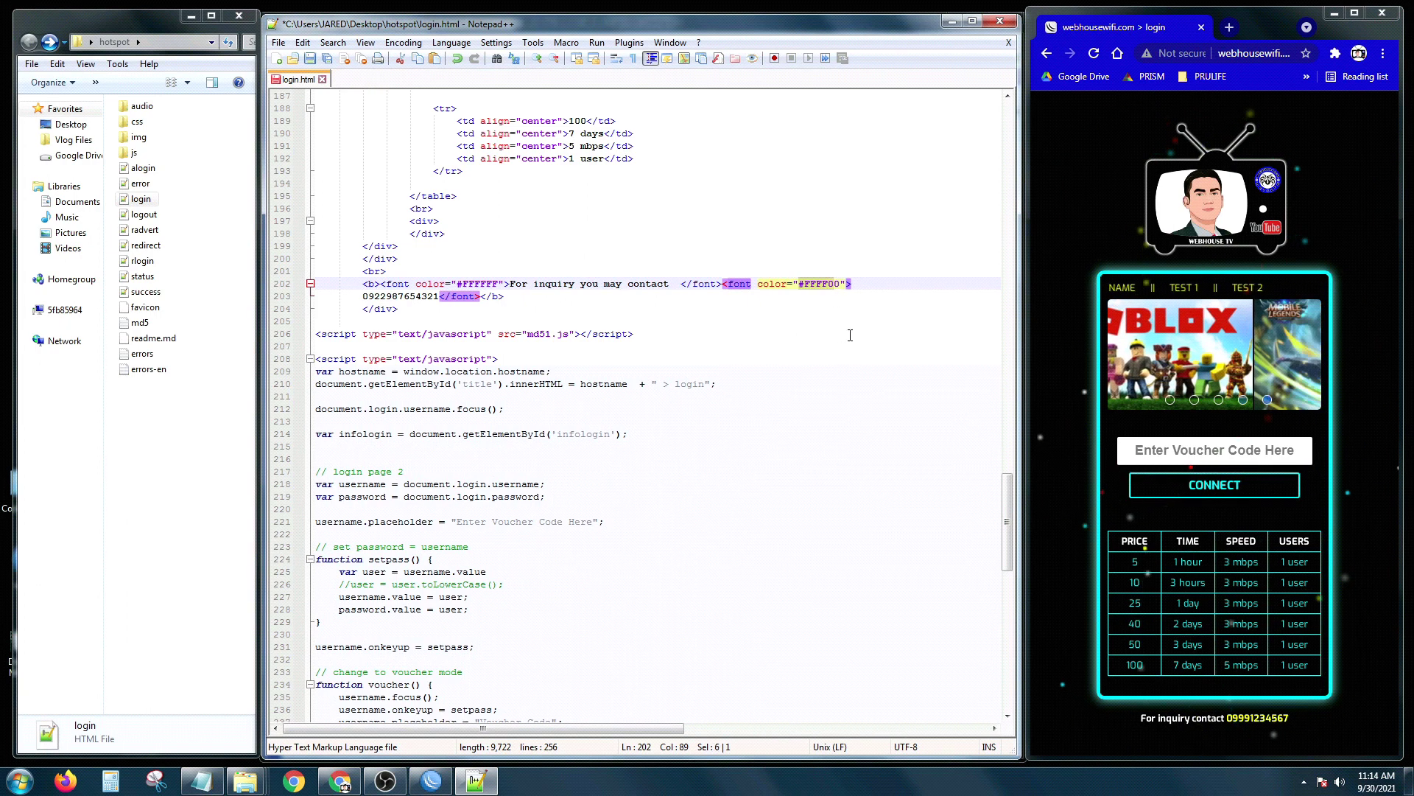
{"action": "key", "text": "Delete"}
{"action": "key", "text": "Delete"}
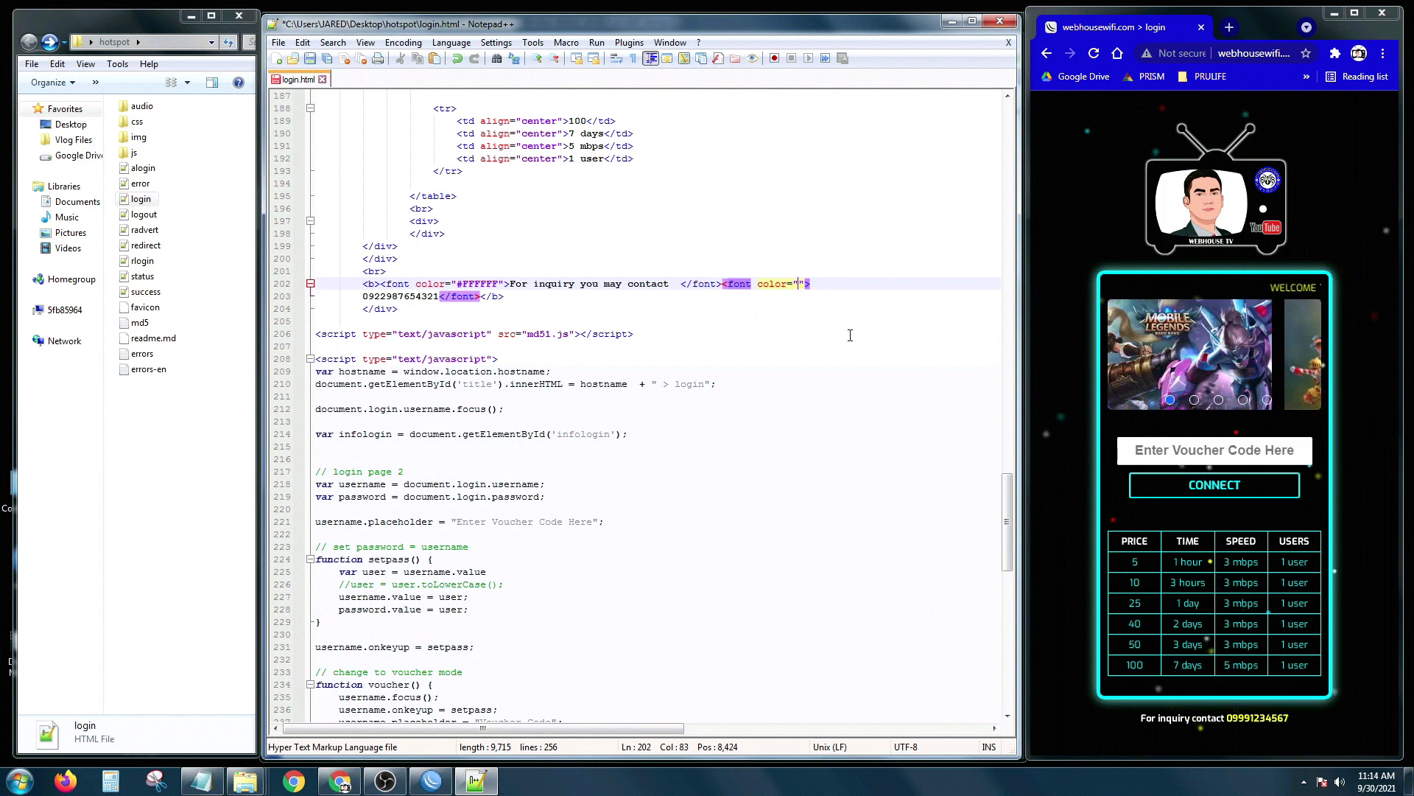
{"action": "type", "text": "blue"}
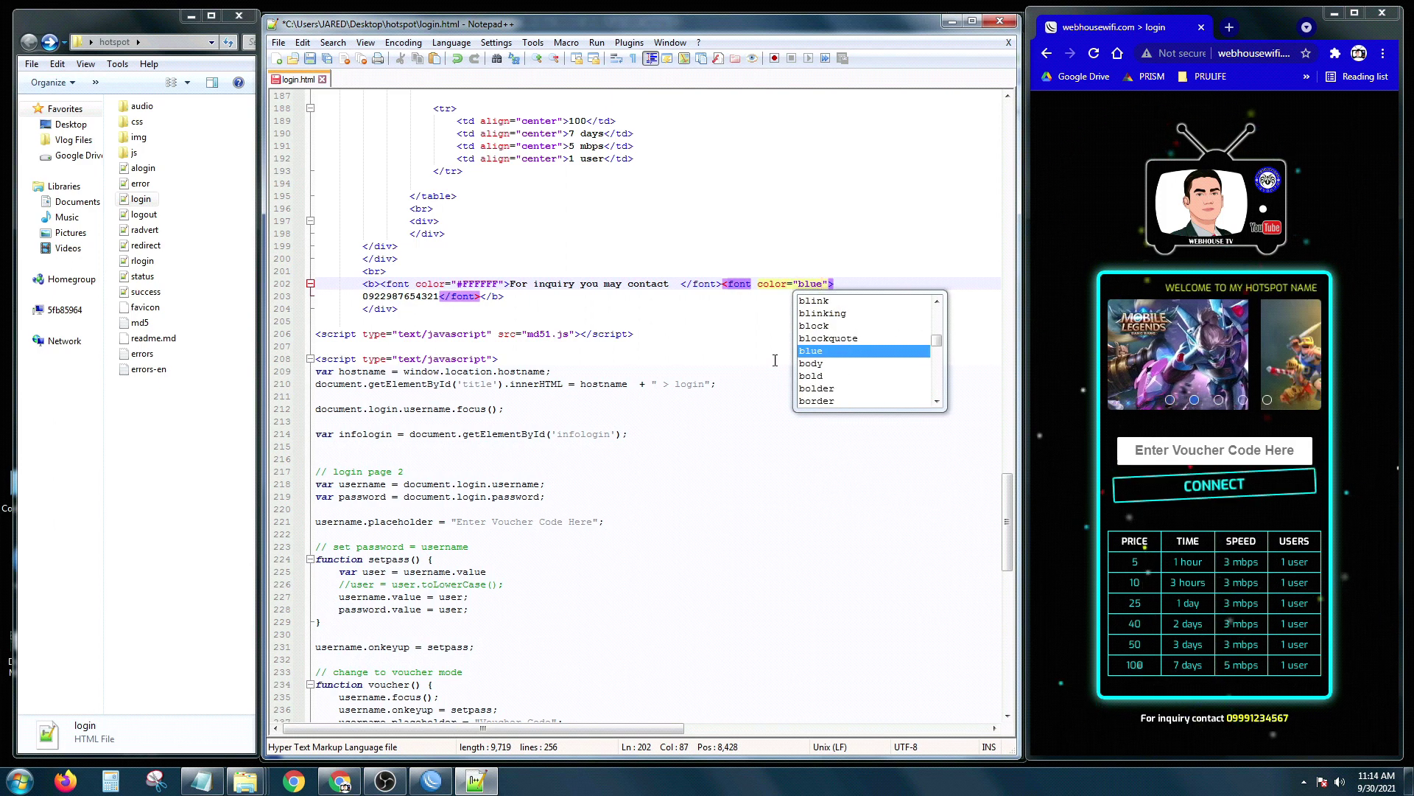
{"action": "left_click", "coordinate": [692, 360]}
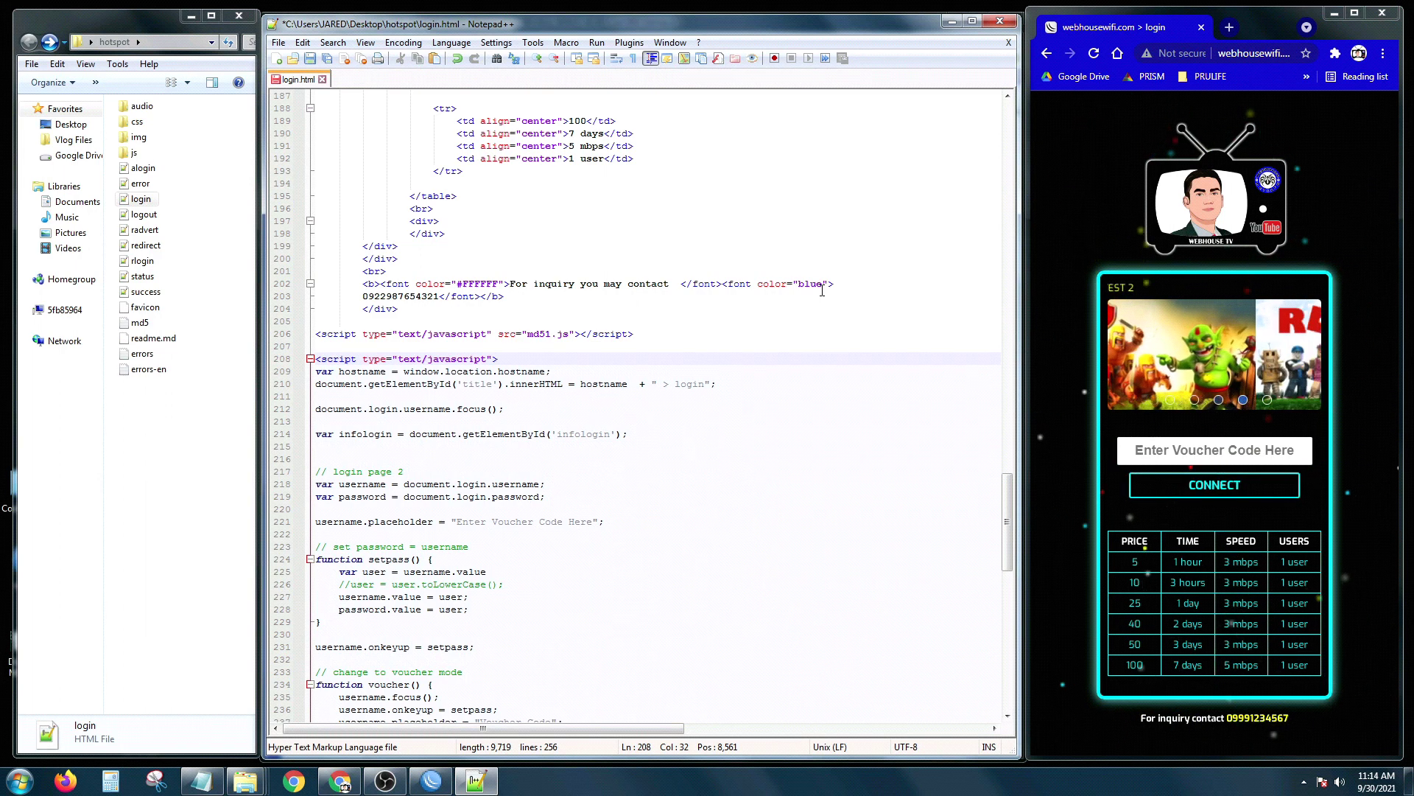
{"action": "left_click", "coordinate": [558, 321]}
{"action": "left_click", "coordinate": [537, 304]}
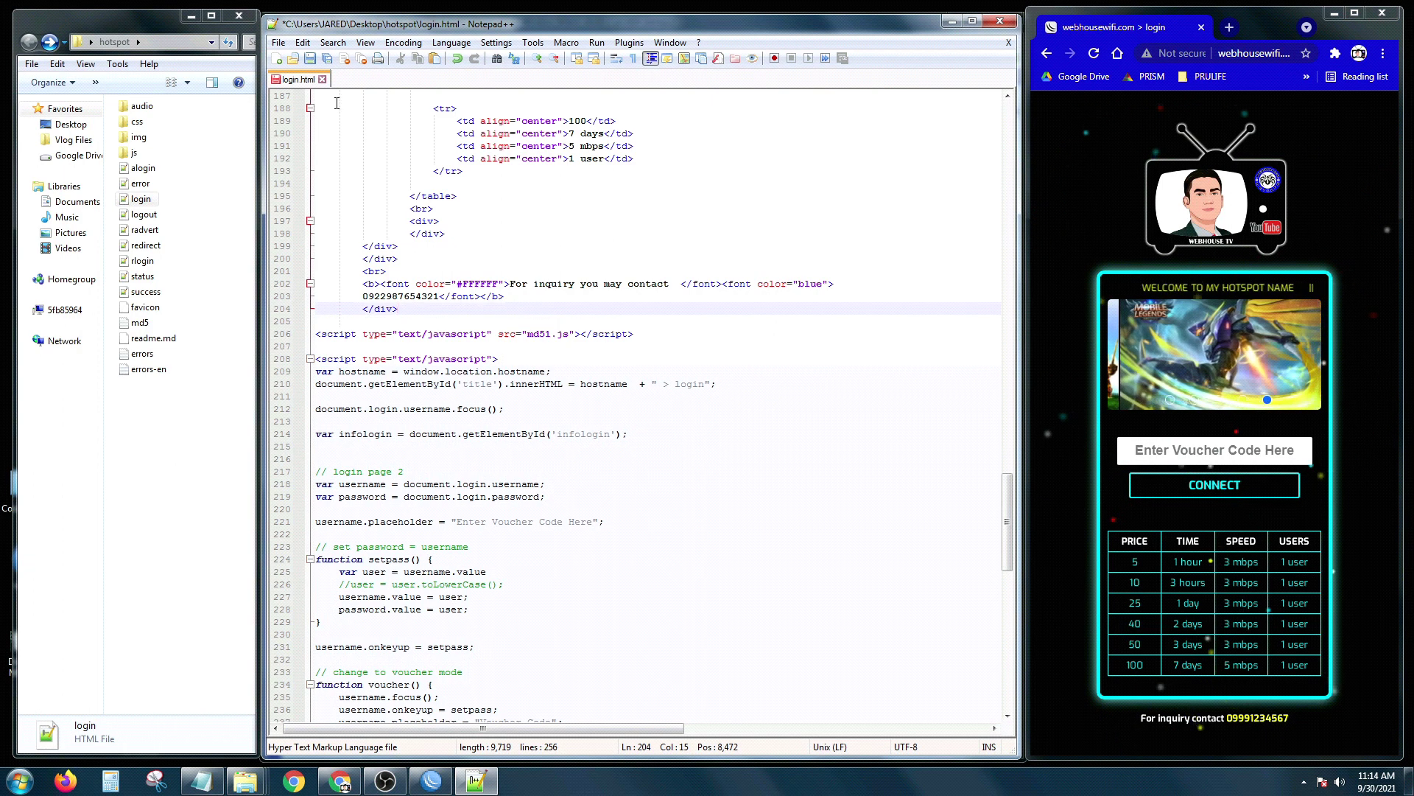
{"action": "left_click", "coordinate": [312, 59]}
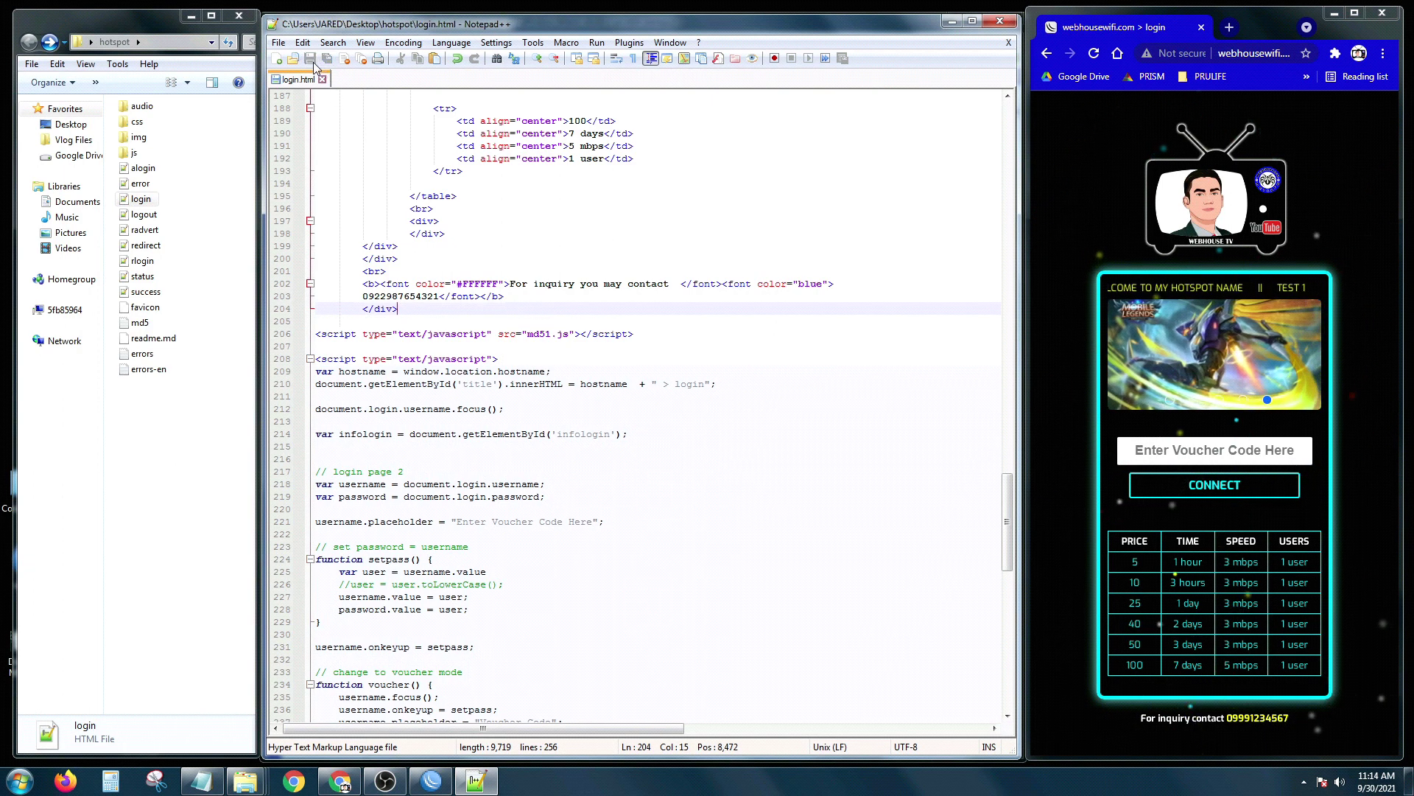
Step: Upload the edited login file over flash/hotspot/login.html and reload the page to confirm the blue inquiry line
{"action": "left_click", "coordinate": [998, 23]}
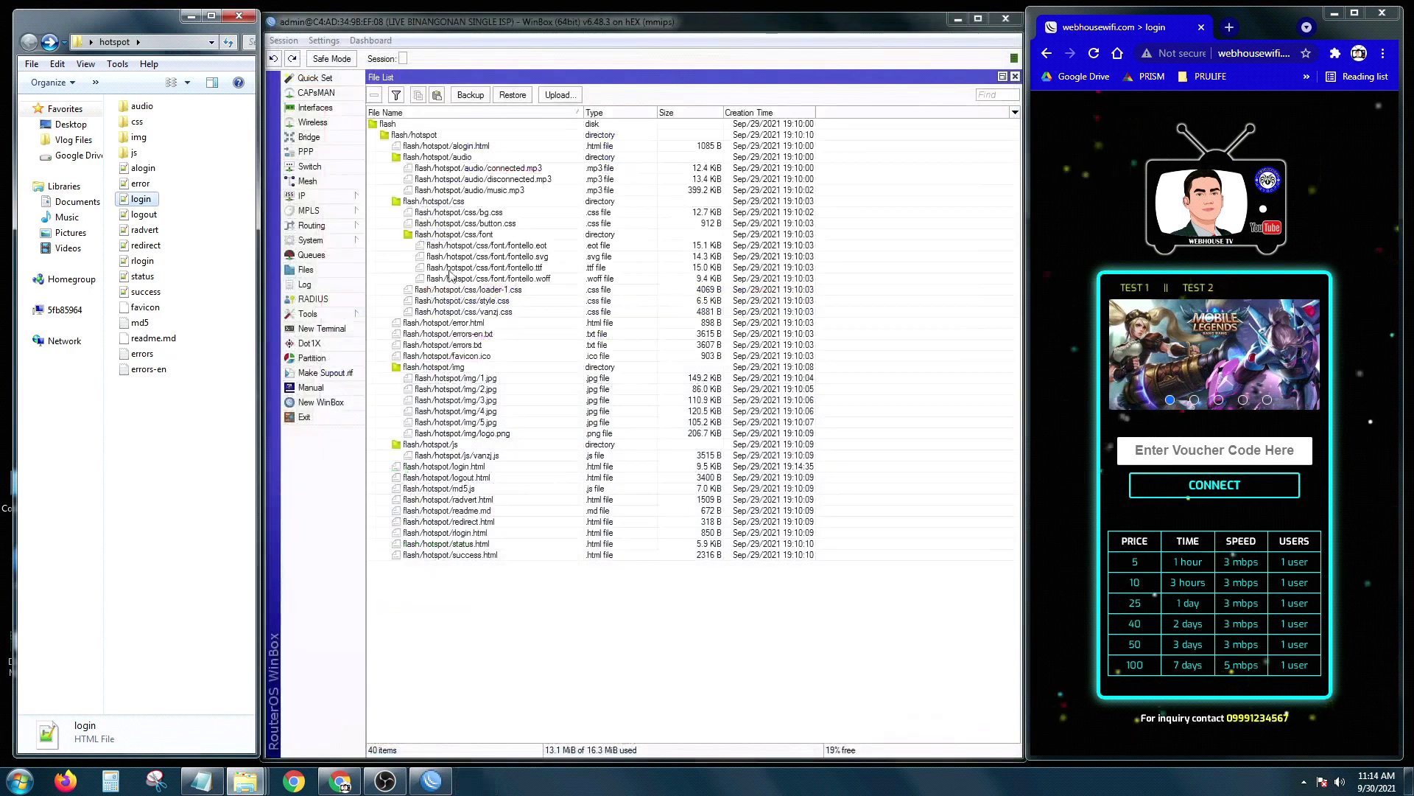
{"action": "left_click", "coordinate": [142, 204]}
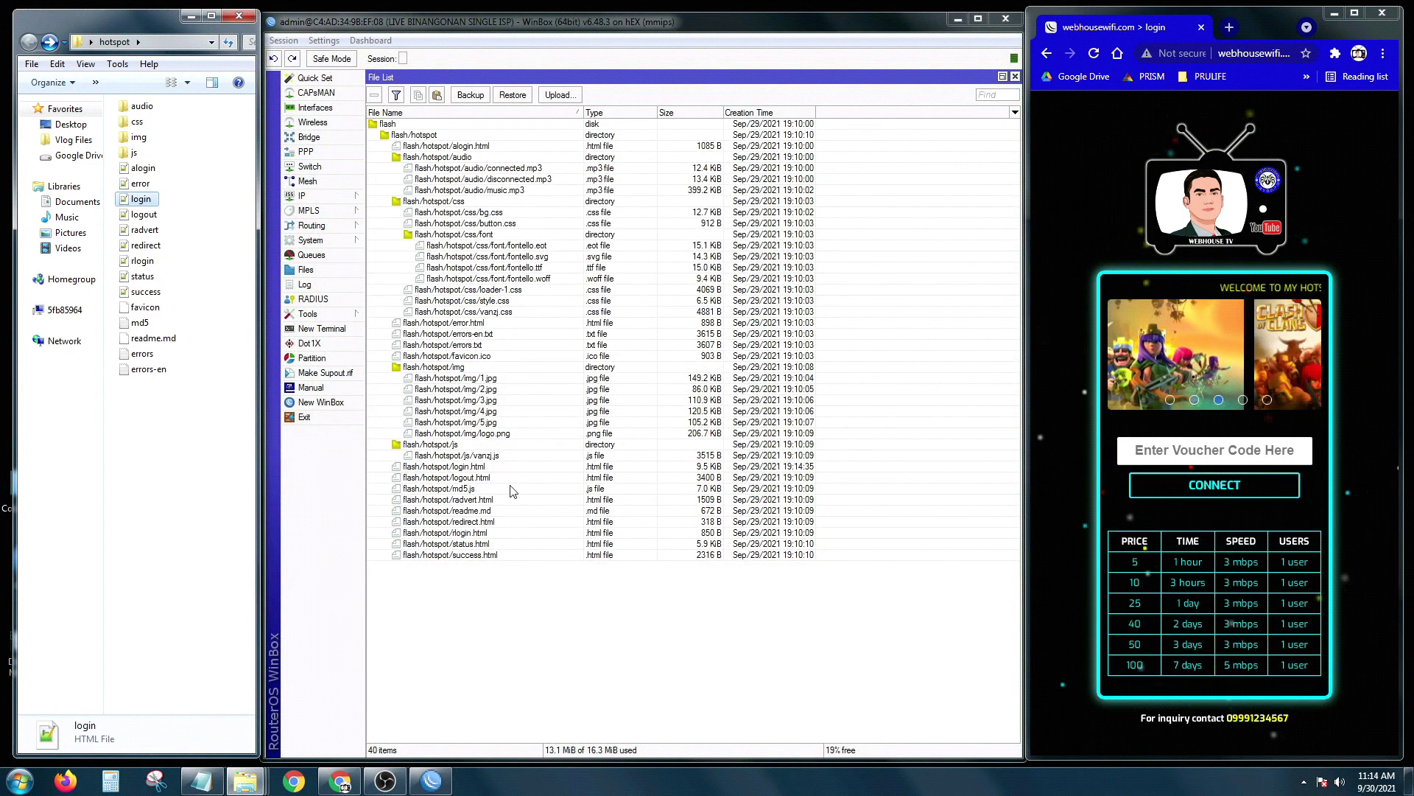
{"action": "left_click", "coordinate": [483, 468]}
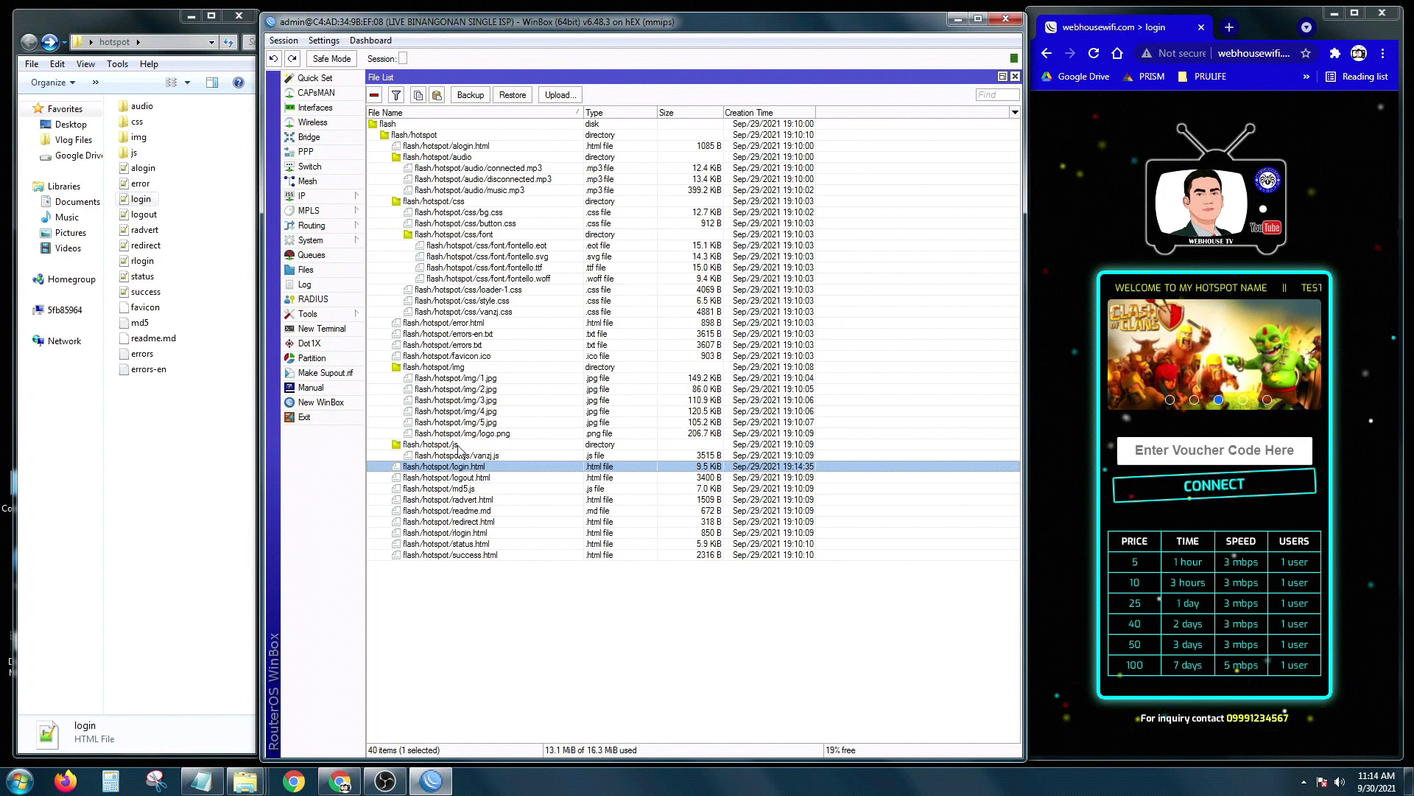
{"action": "left_click", "coordinate": [140, 205]}
{"action": "left_click_drag", "start_coordinate": [140, 205], "coordinate": [514, 472]}
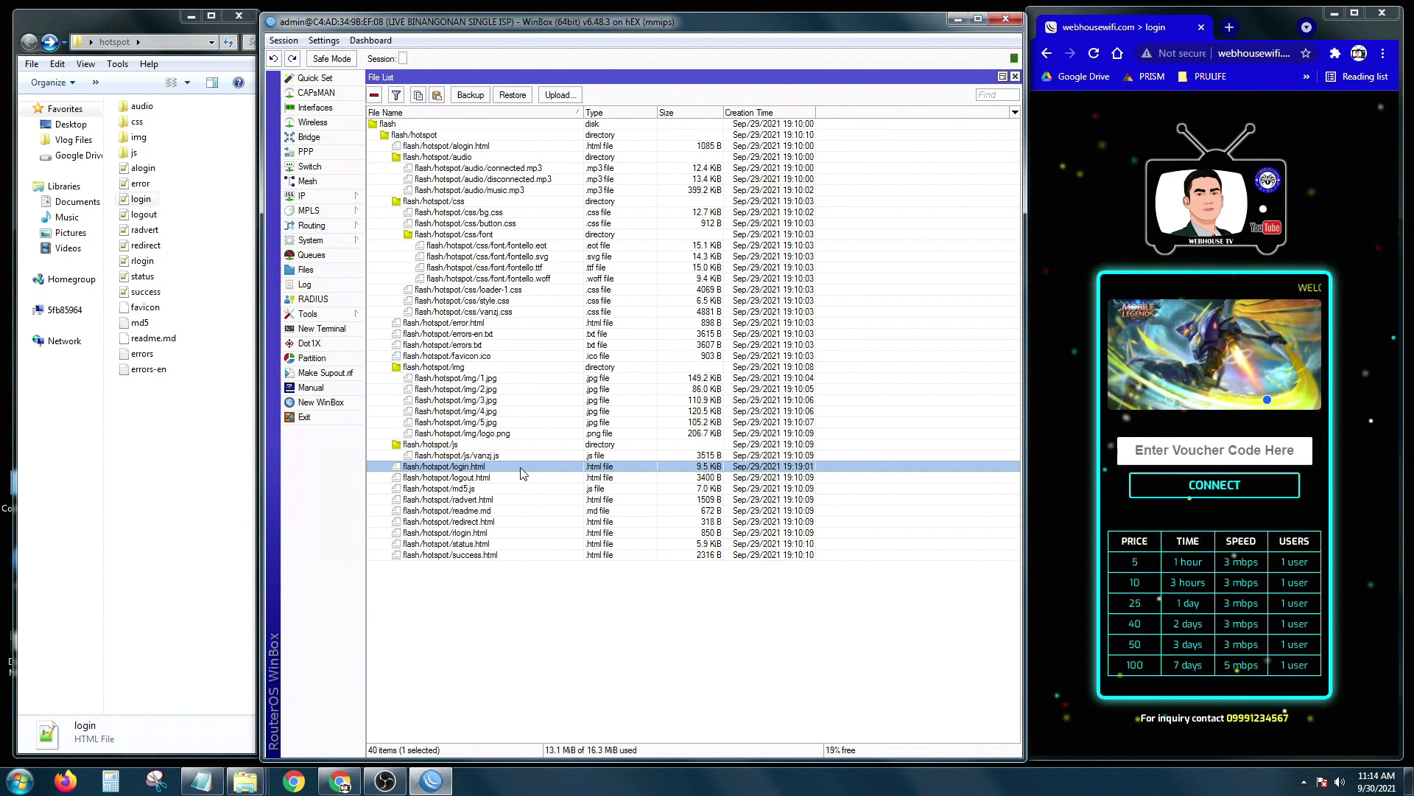
{"action": "left_click", "coordinate": [1094, 53]}
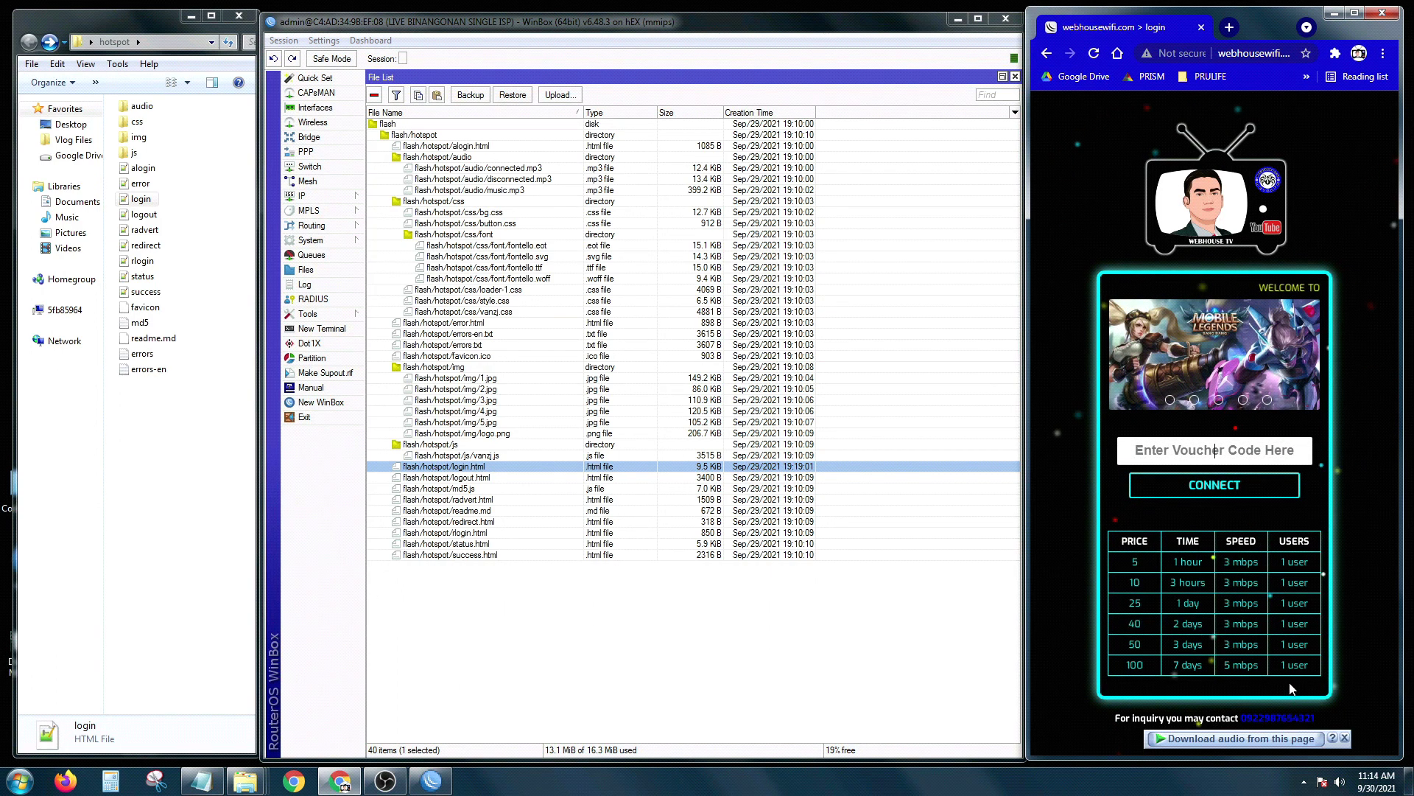
{"action": "left_click", "coordinate": [1344, 738]}
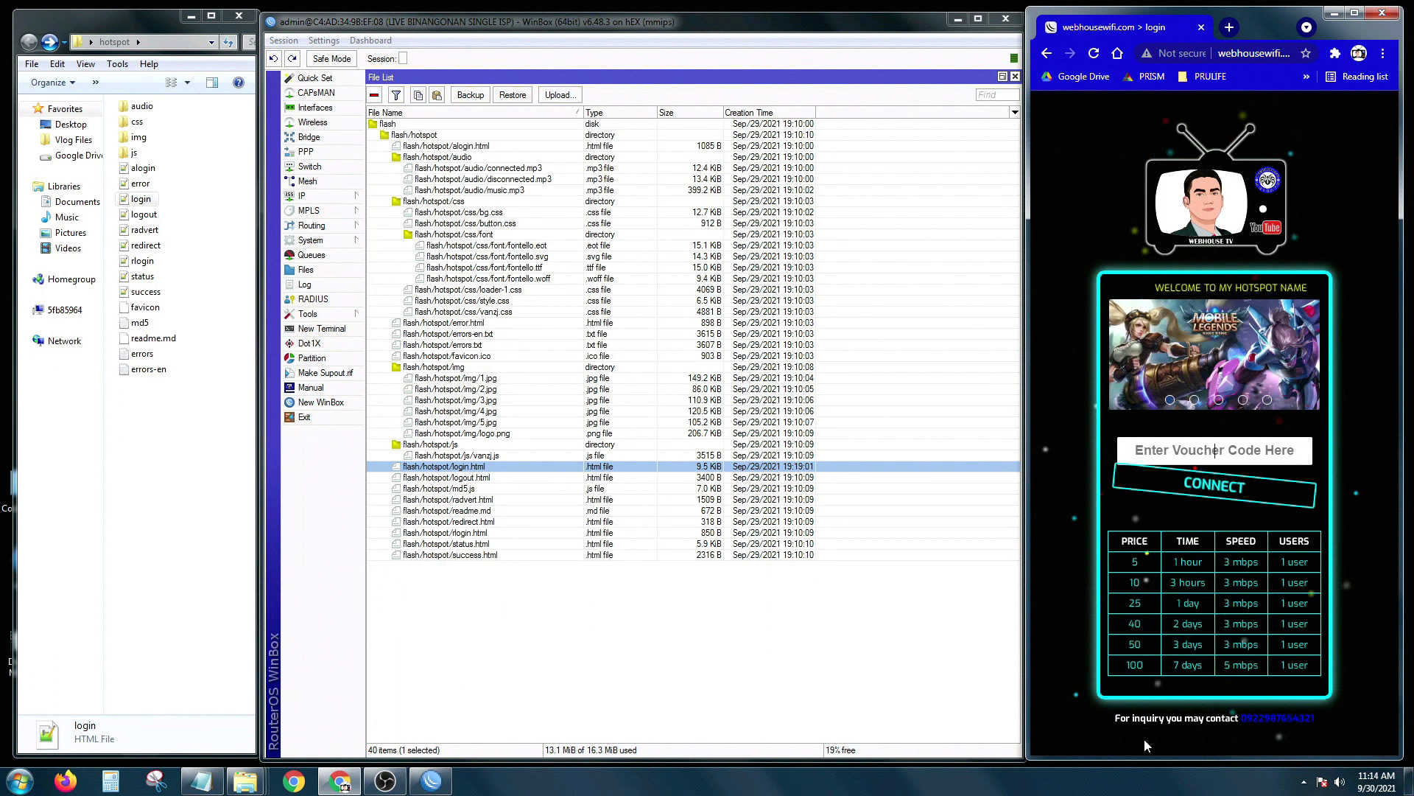